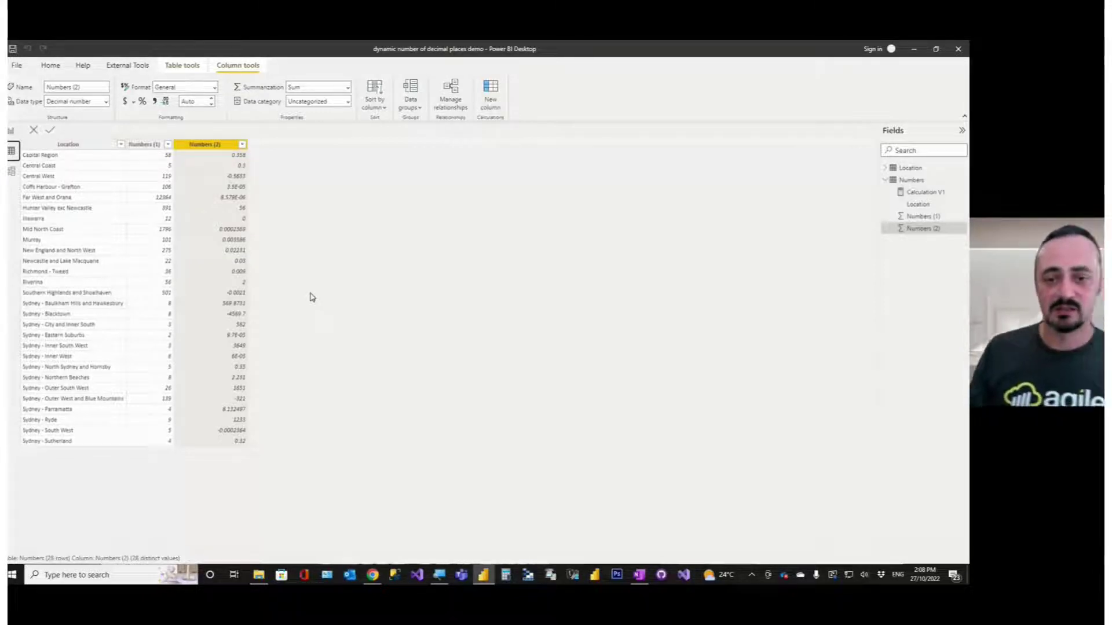
Switch back to Report view with page 2's Location table and Calculation V1 bar chart.
click(13, 132)
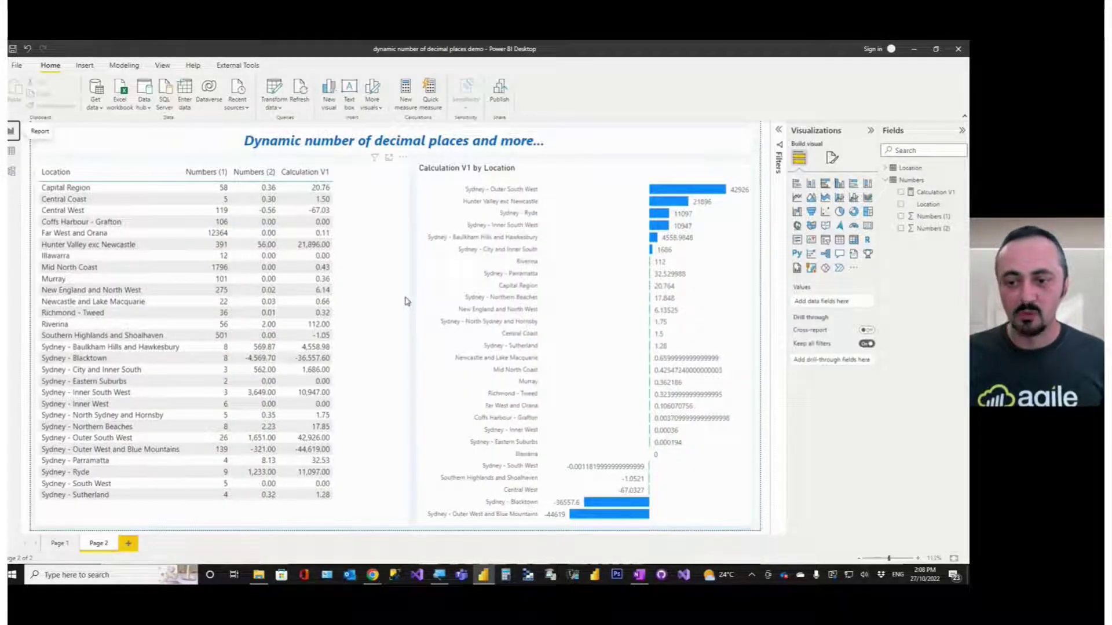
Select the Location table visual and open the Calculation V1 measure in the formula bar.
click(405, 301)
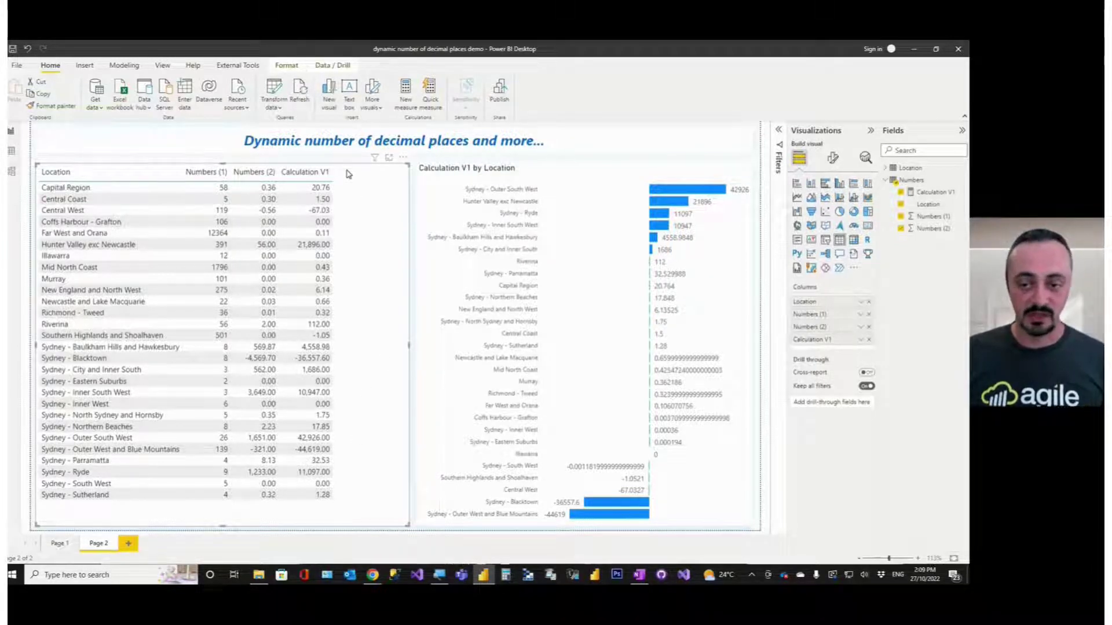
click(941, 193)
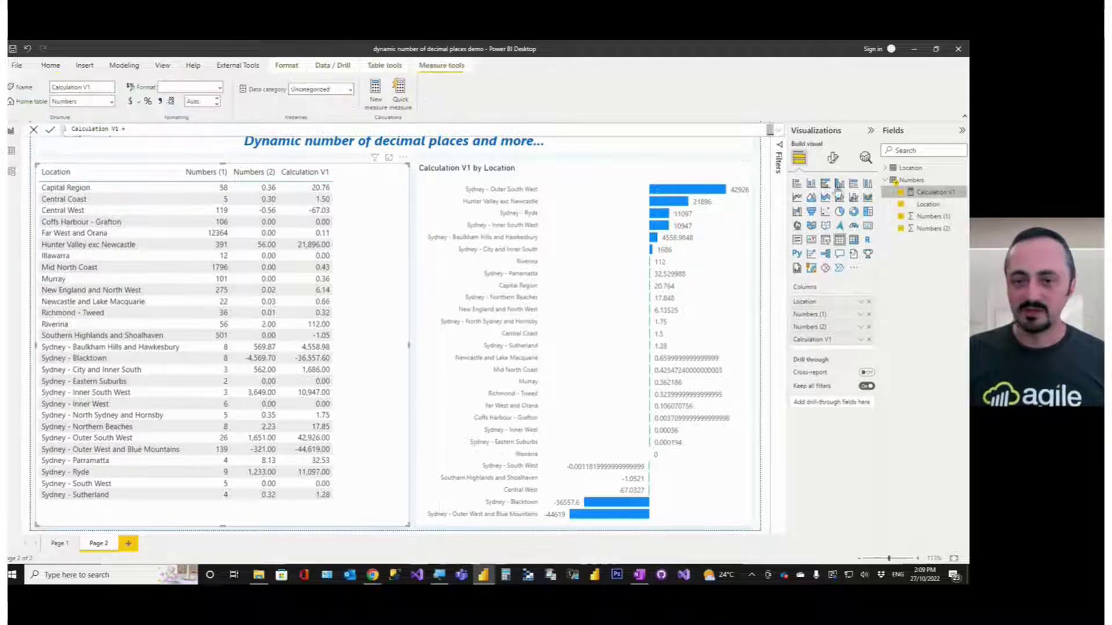
Read the expanded Calculation V1 DAX (number_1 times number_2), collapse it, then reselect the chart and table.
click(779, 131)
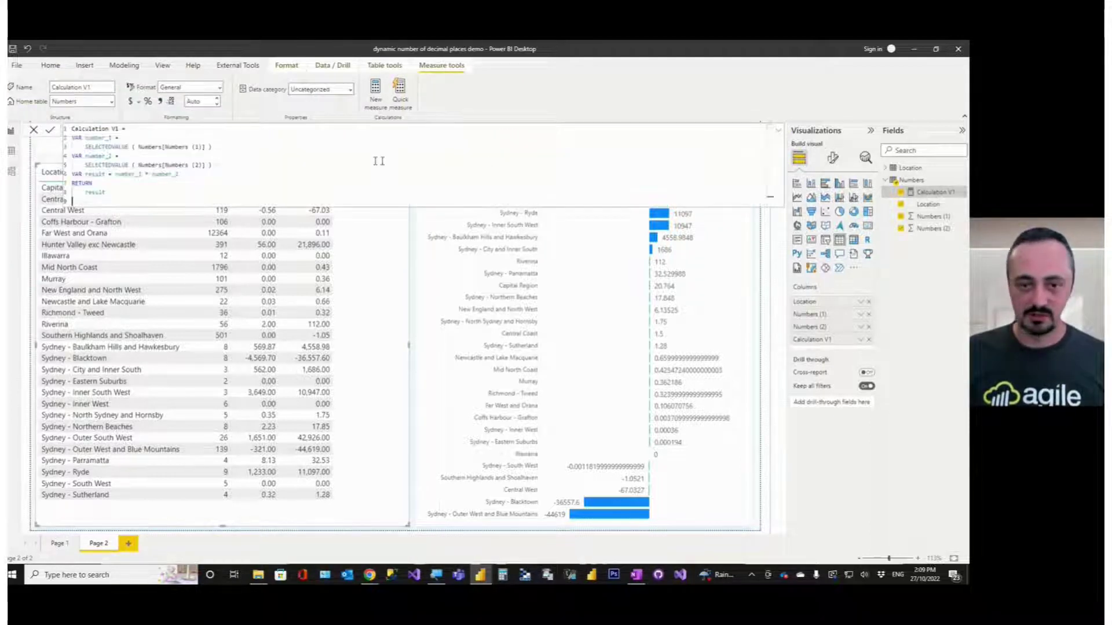
scroll(325, 171, up, 4)
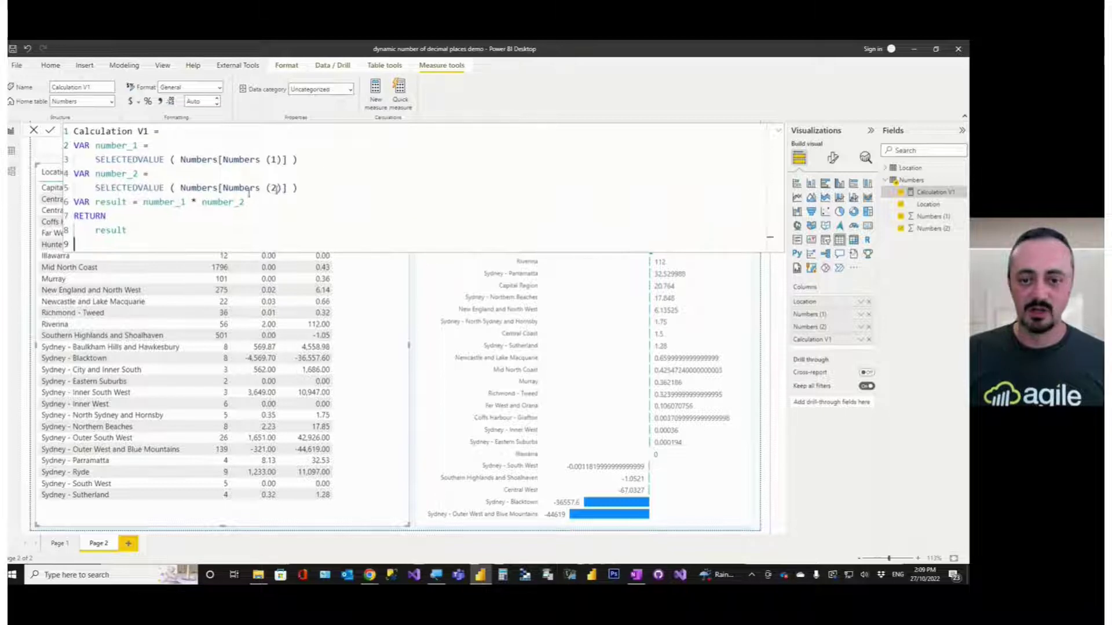
drag(145, 202, 242, 206)
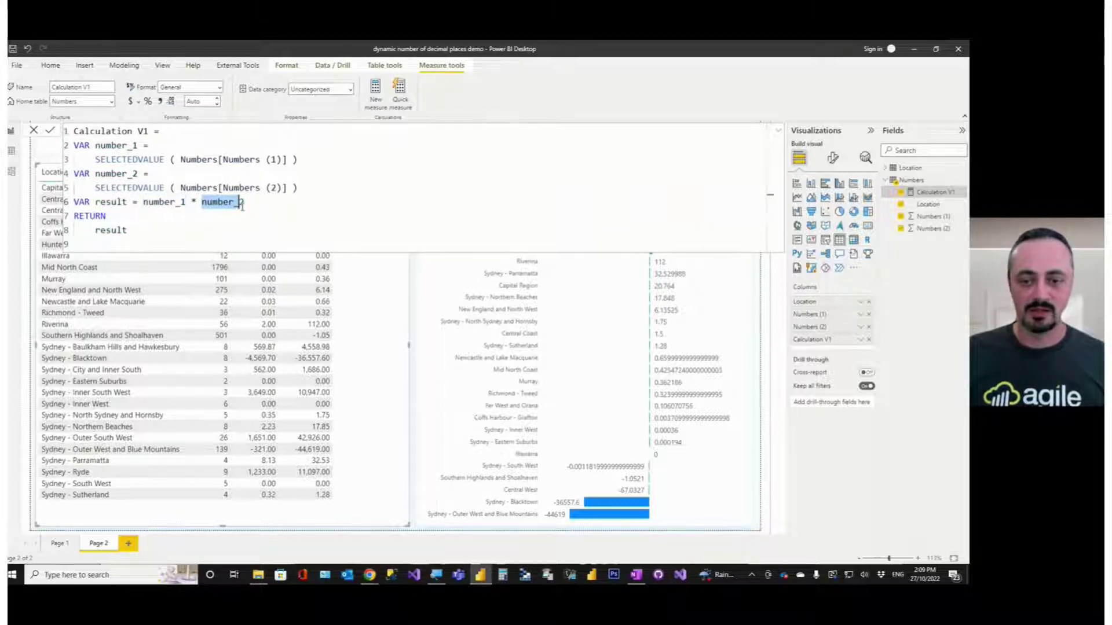
click(779, 132)
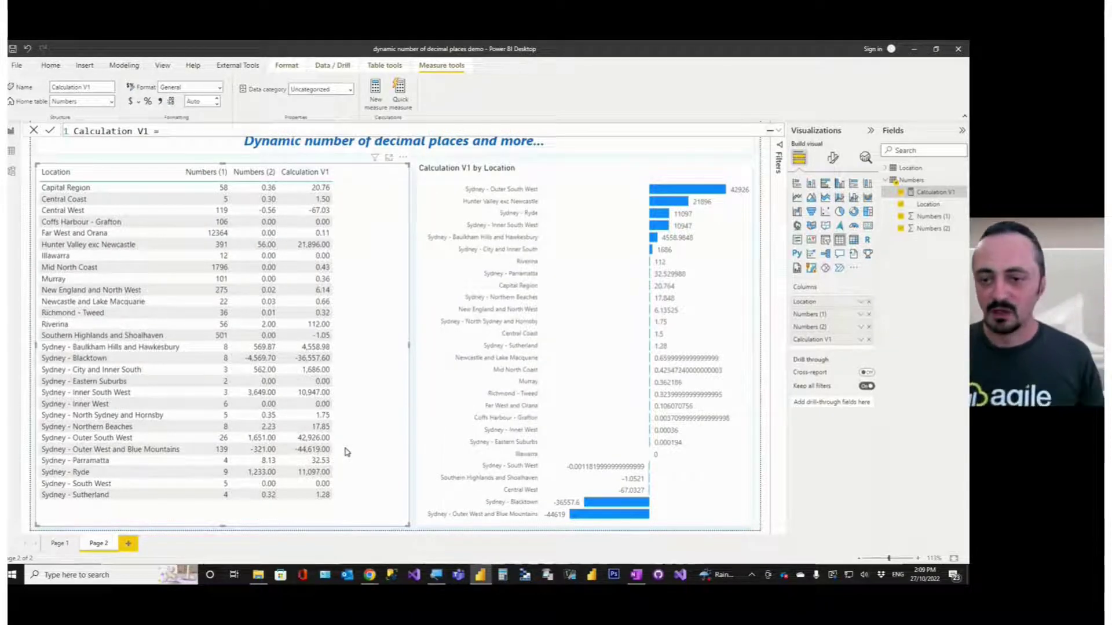
click(547, 171)
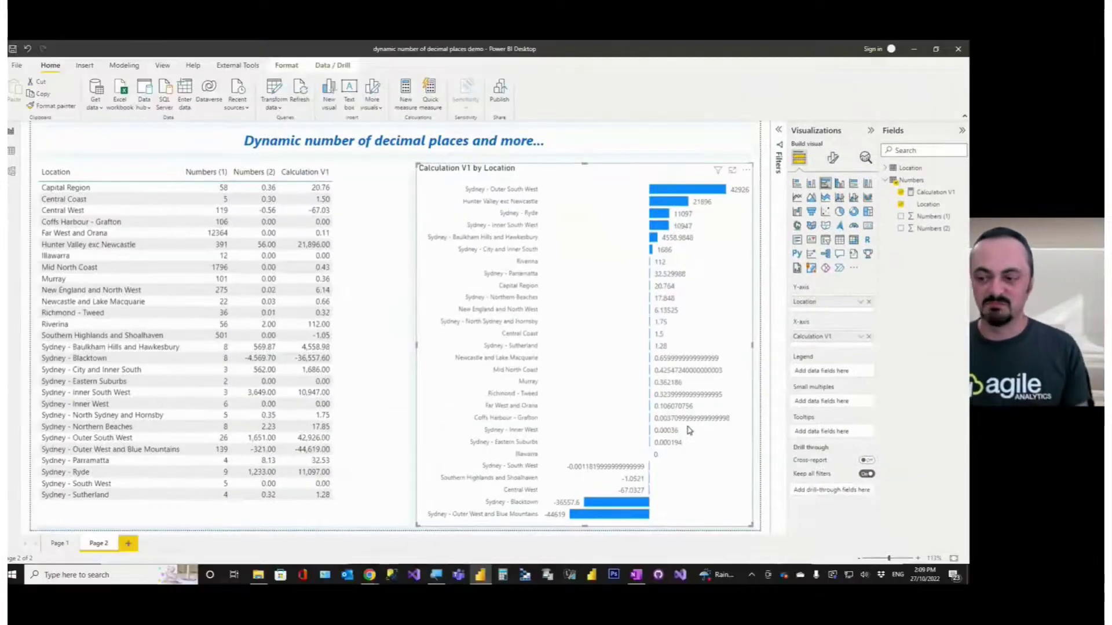
click(339, 170)
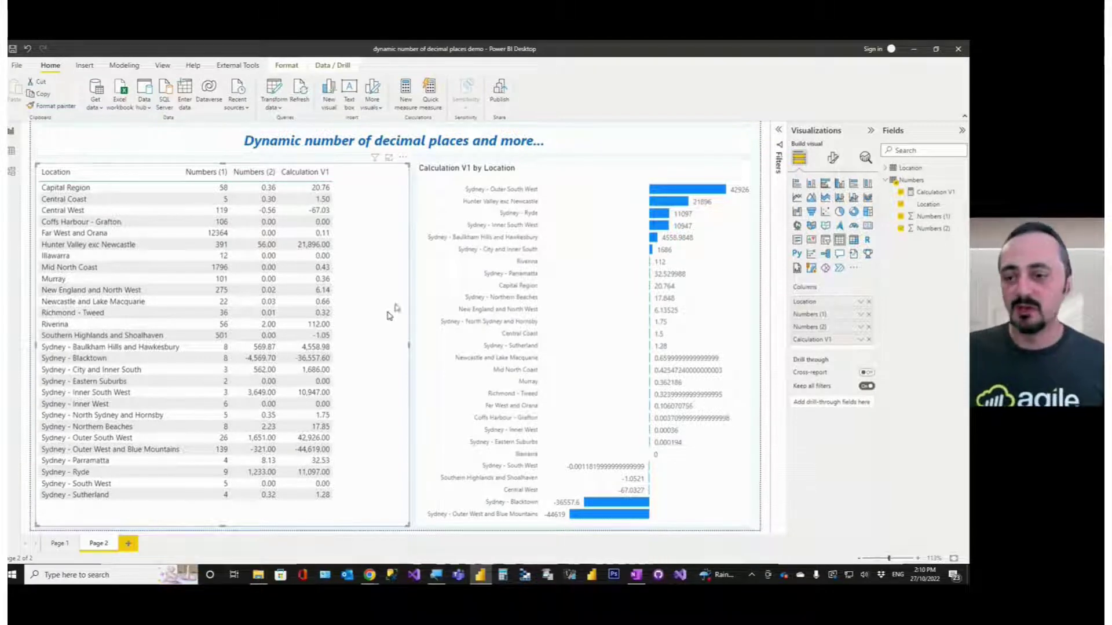
In the table's Specific column formatting, change Numbers (2)'s Value decimal places entry, then select the chart.
click(832, 158)
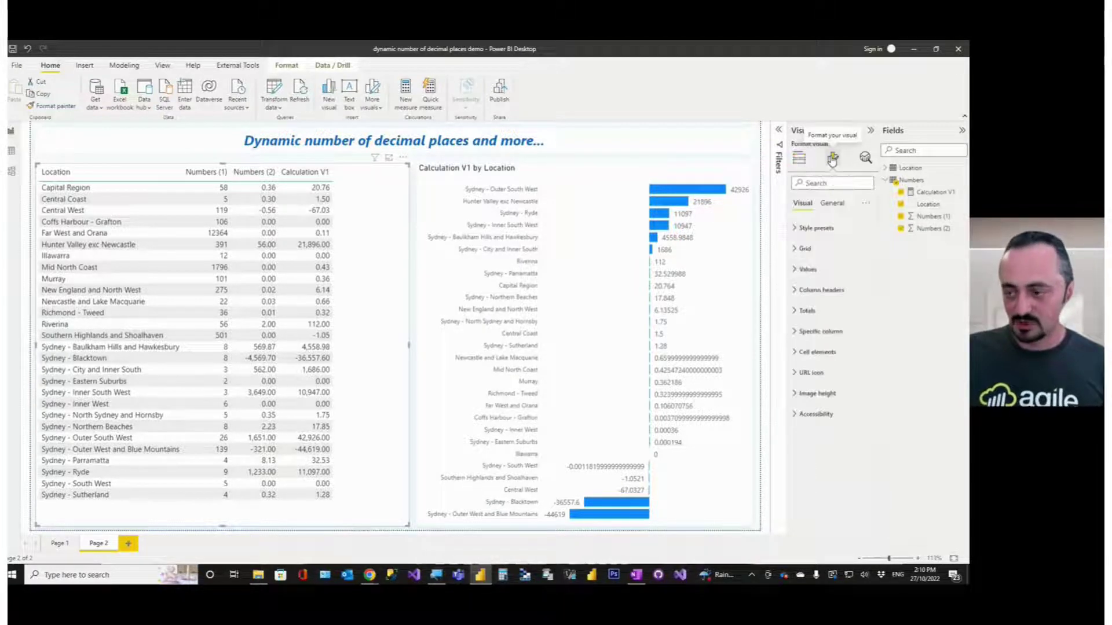
click(822, 332)
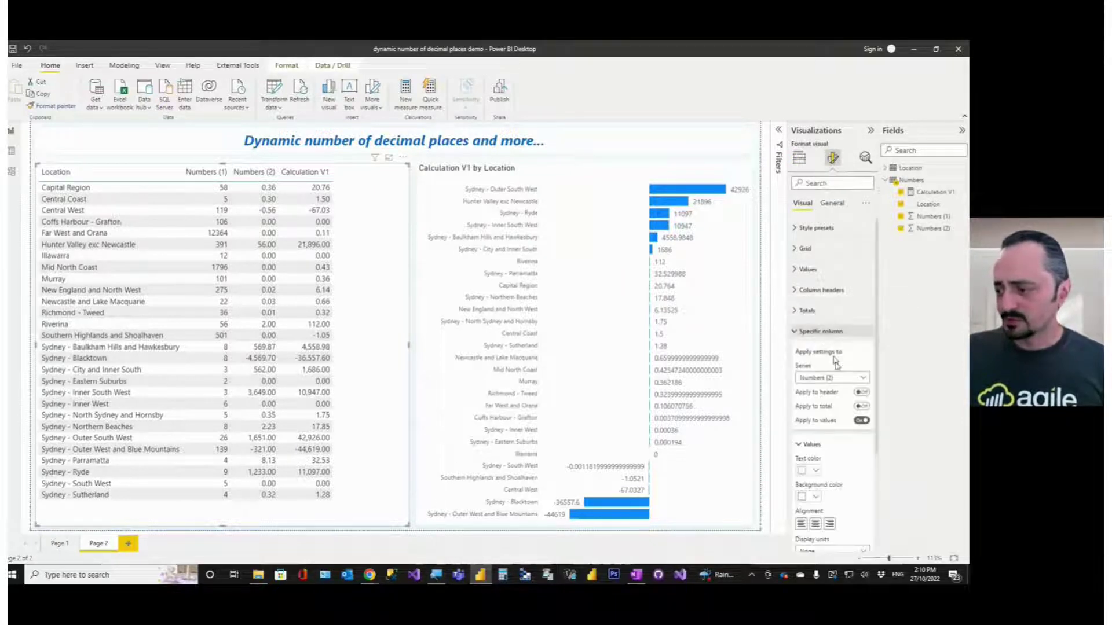
scroll(822, 433, down, 1)
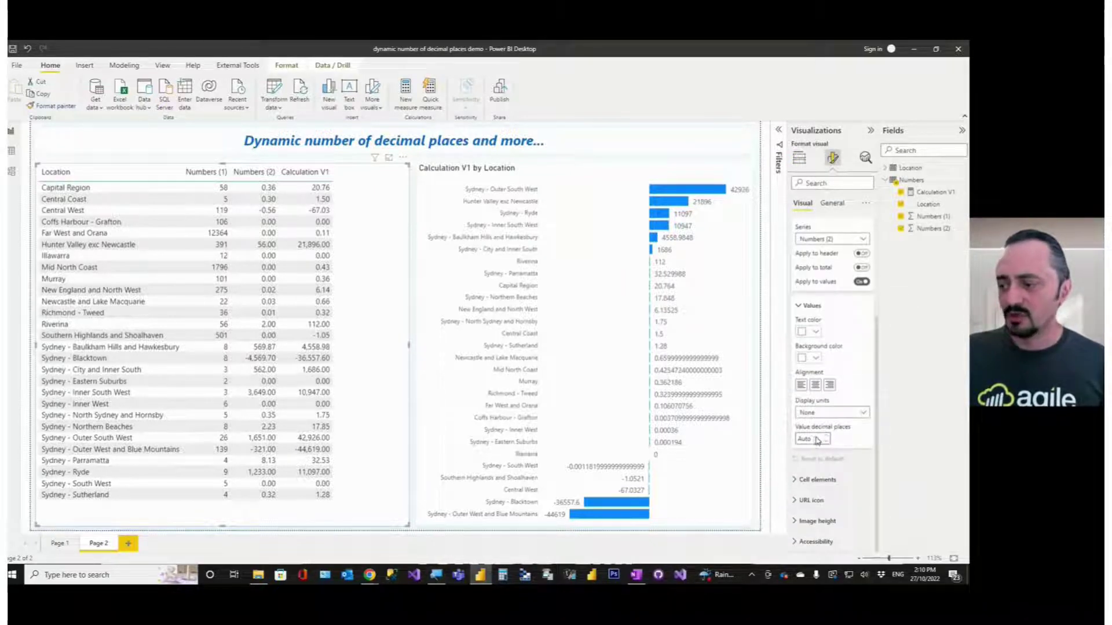
click(810, 441)
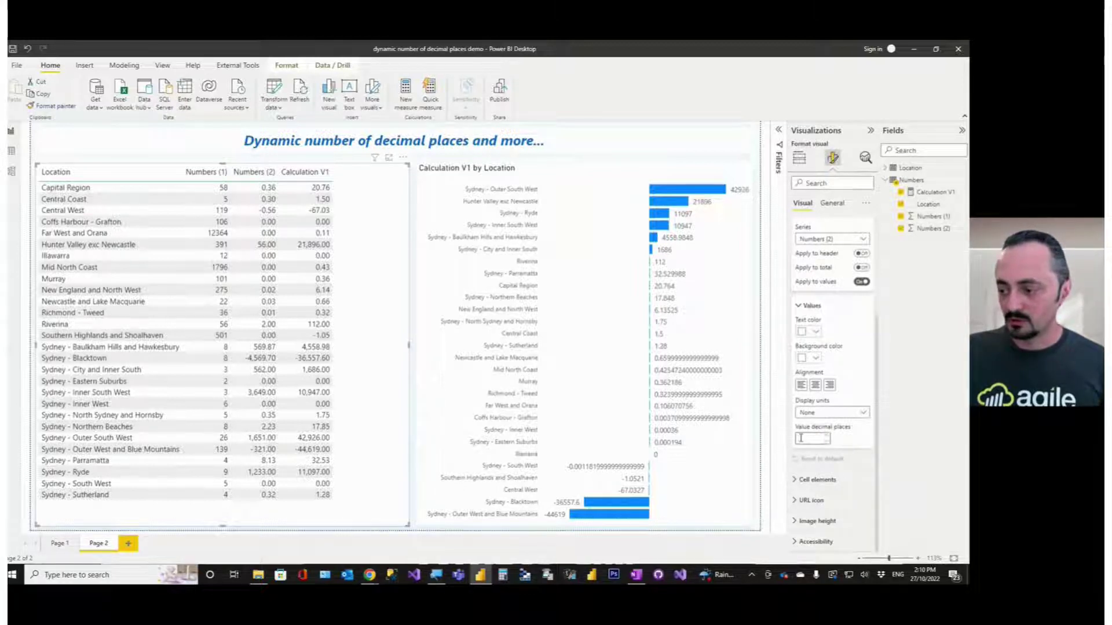
text(5)
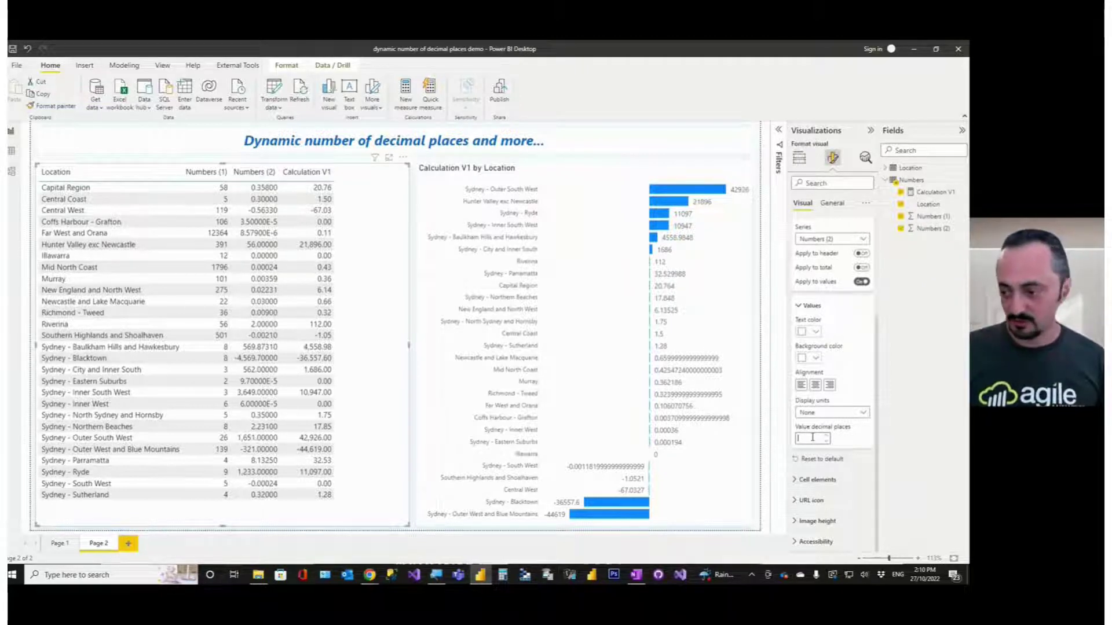
click(528, 164)
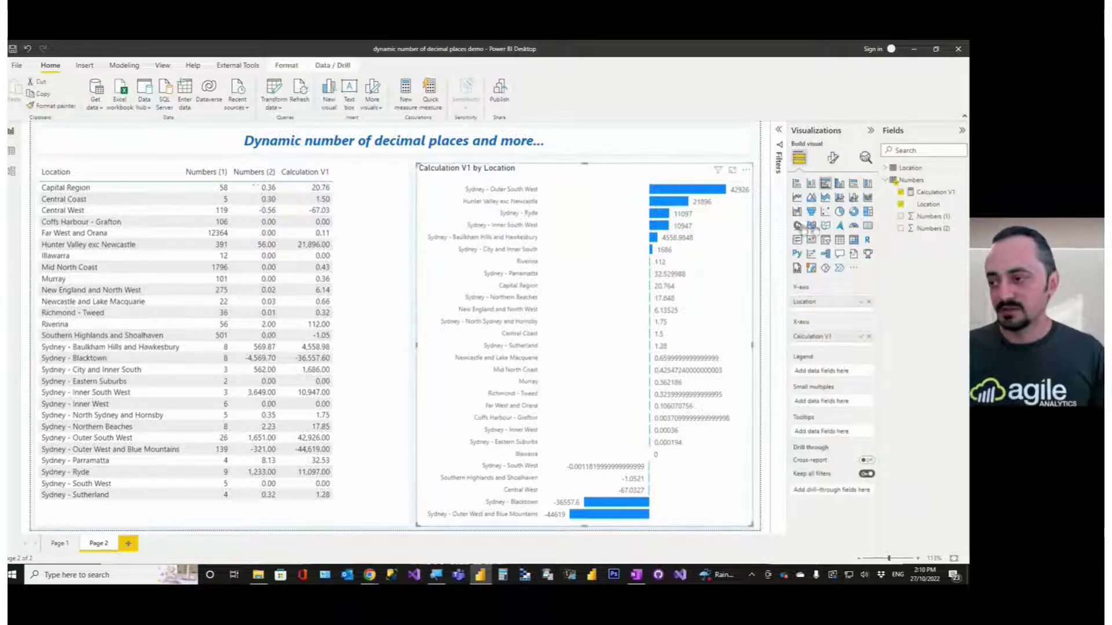
Select the Calculation V1 measure and set its decimal places to 8.
click(933, 193)
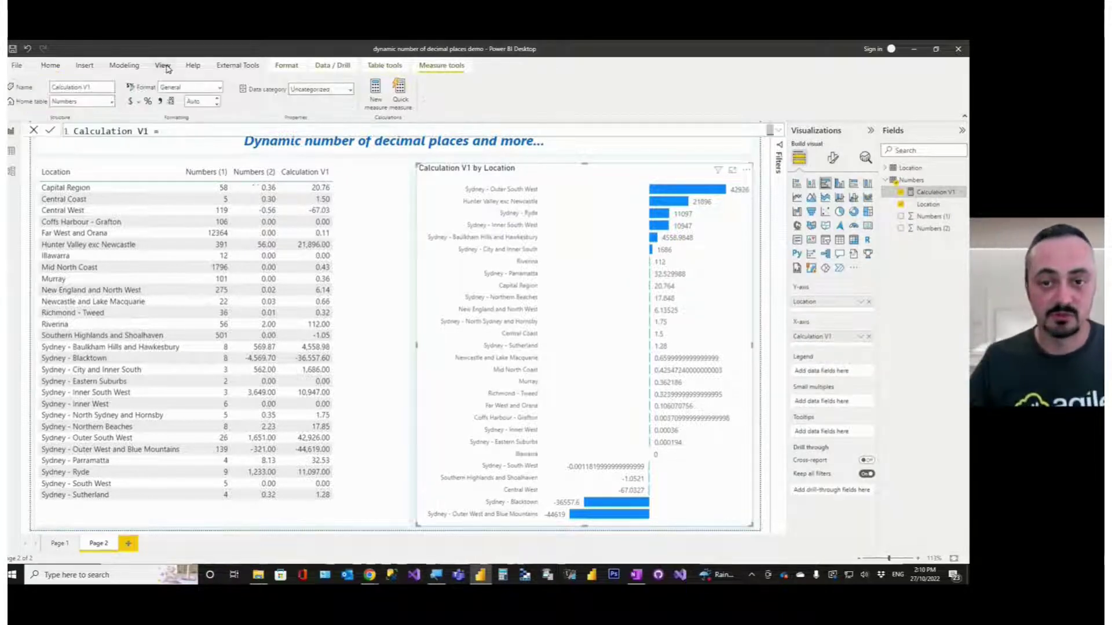
click(220, 88)
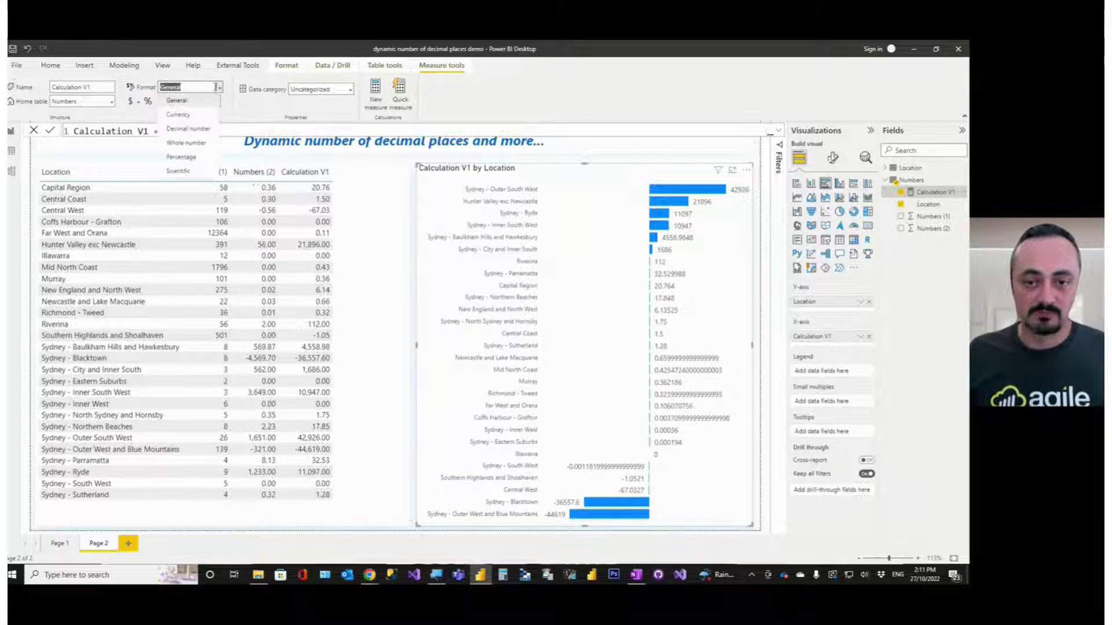
key(Escape)
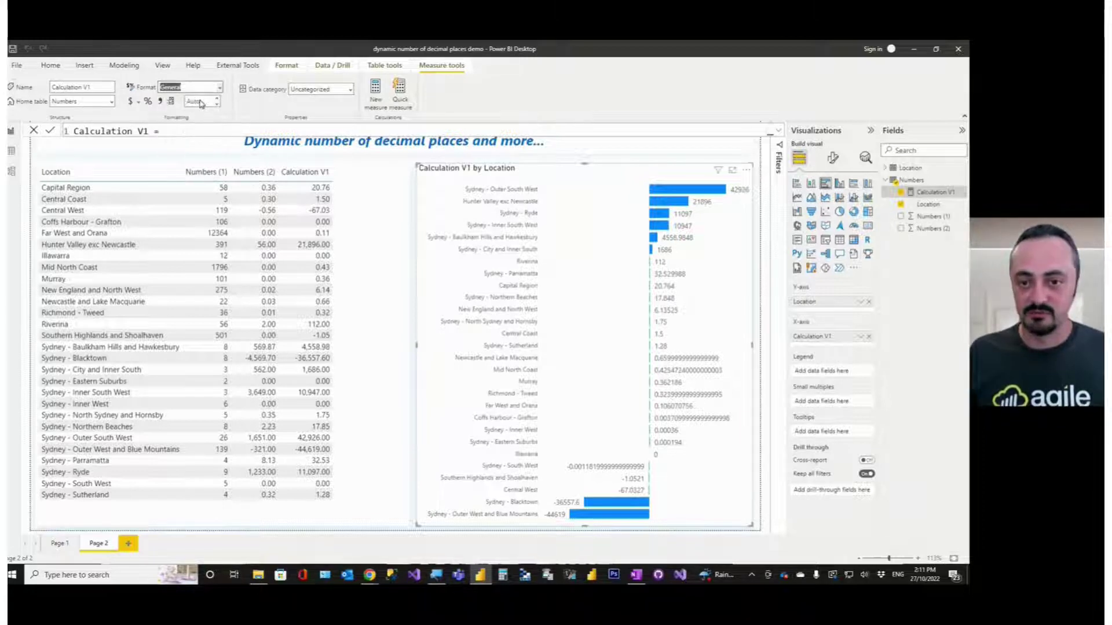
click(197, 101)
text(2)
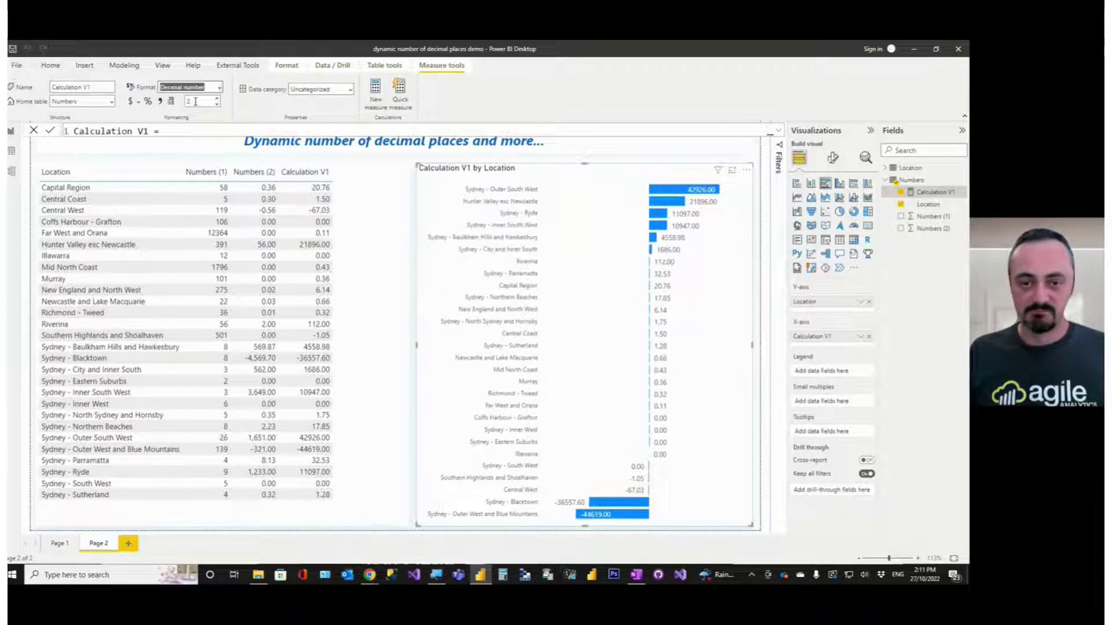
click(196, 102)
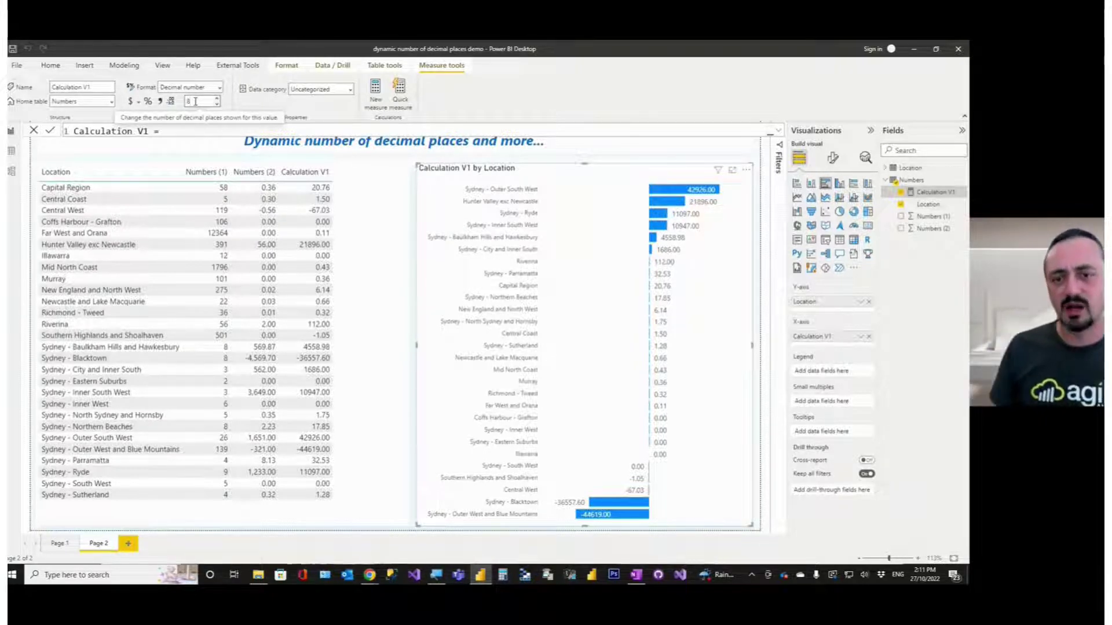
text(8)
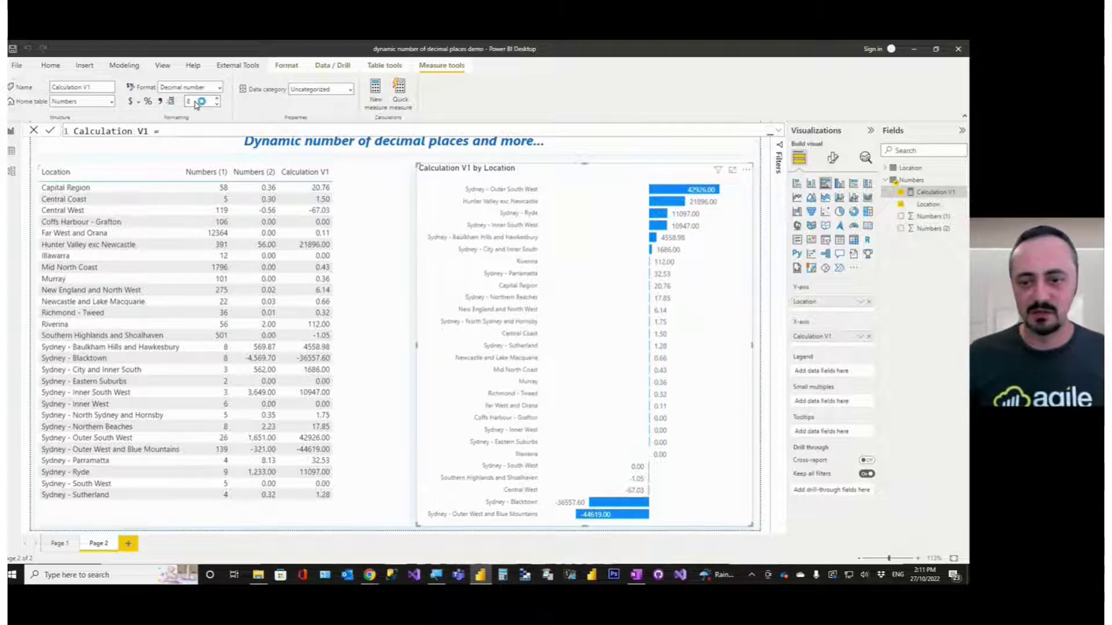
key(Return)
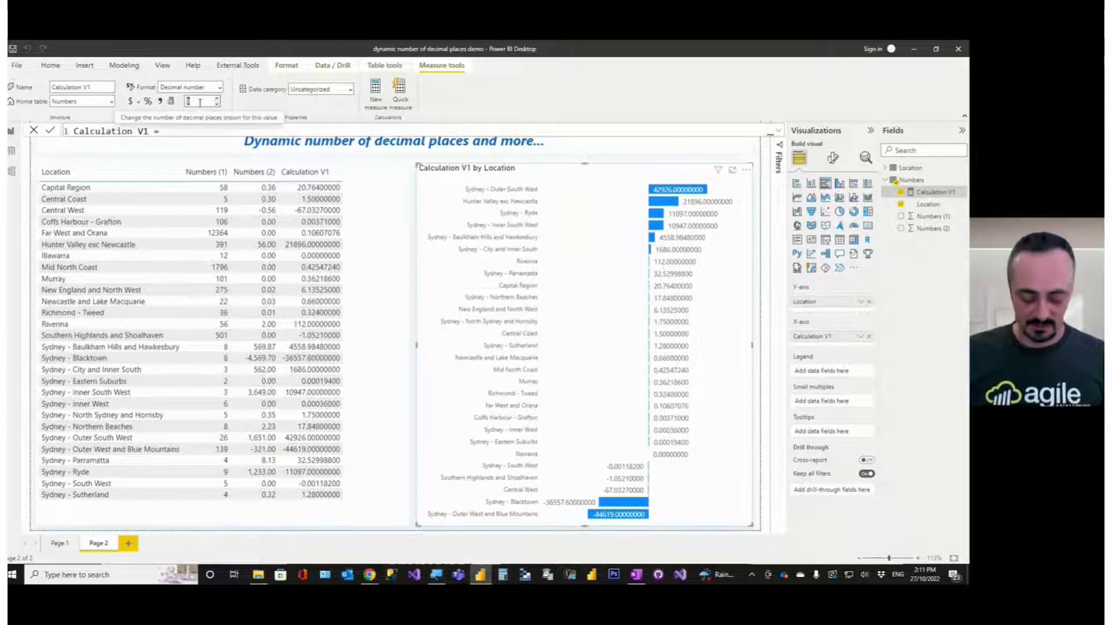
Re-enter 8 decimal places, keep the Decimal number format, and switch to Model view.
key(BackSpace)
text(8)
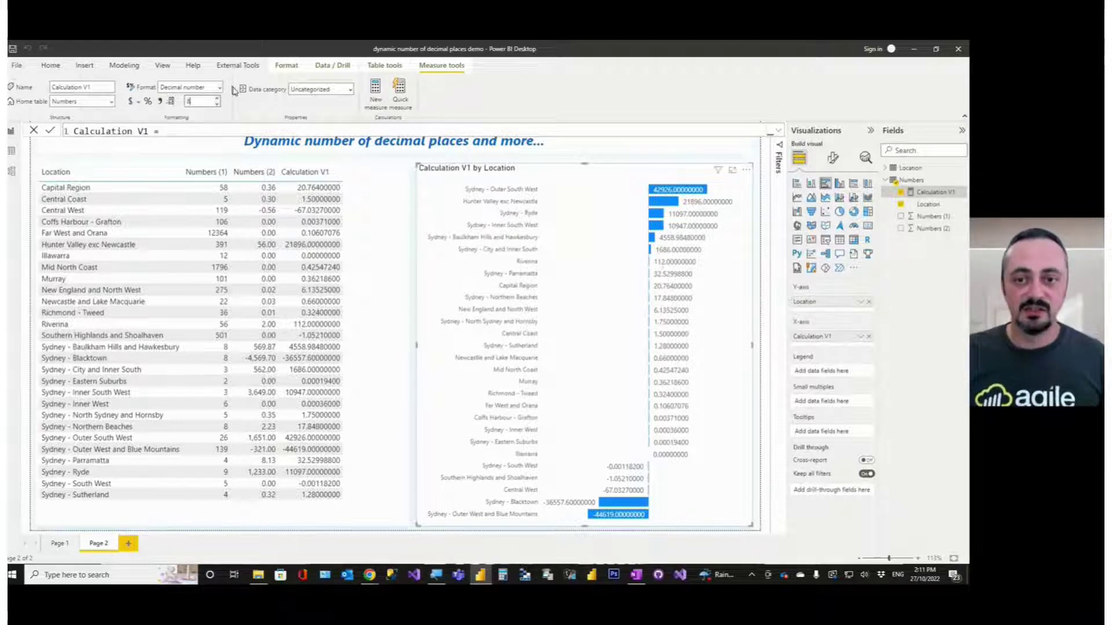
click(220, 88)
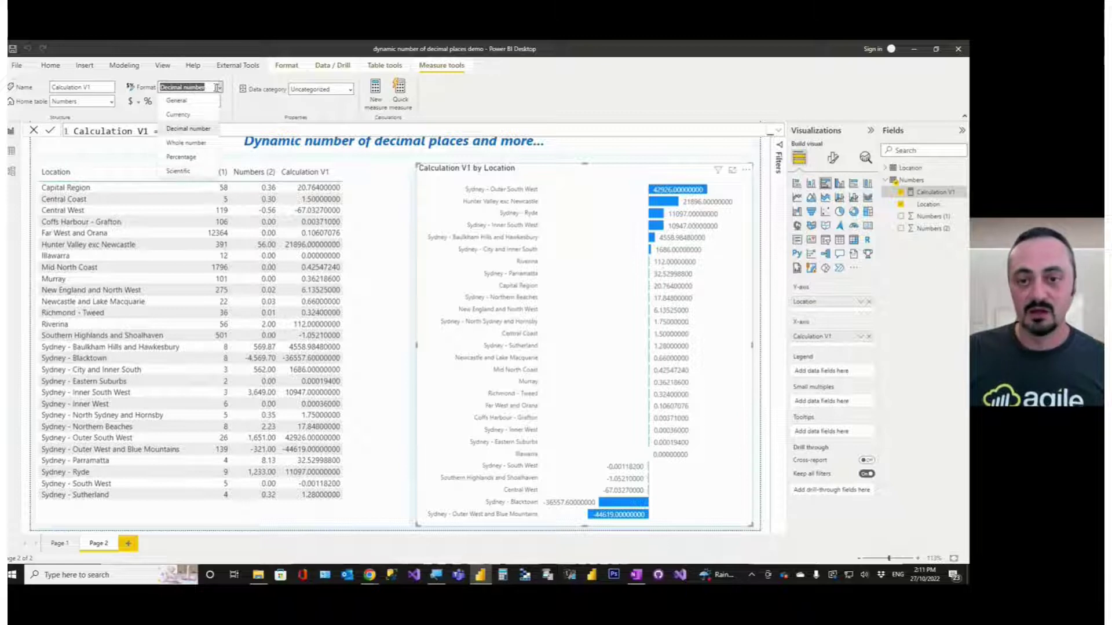
click(232, 93)
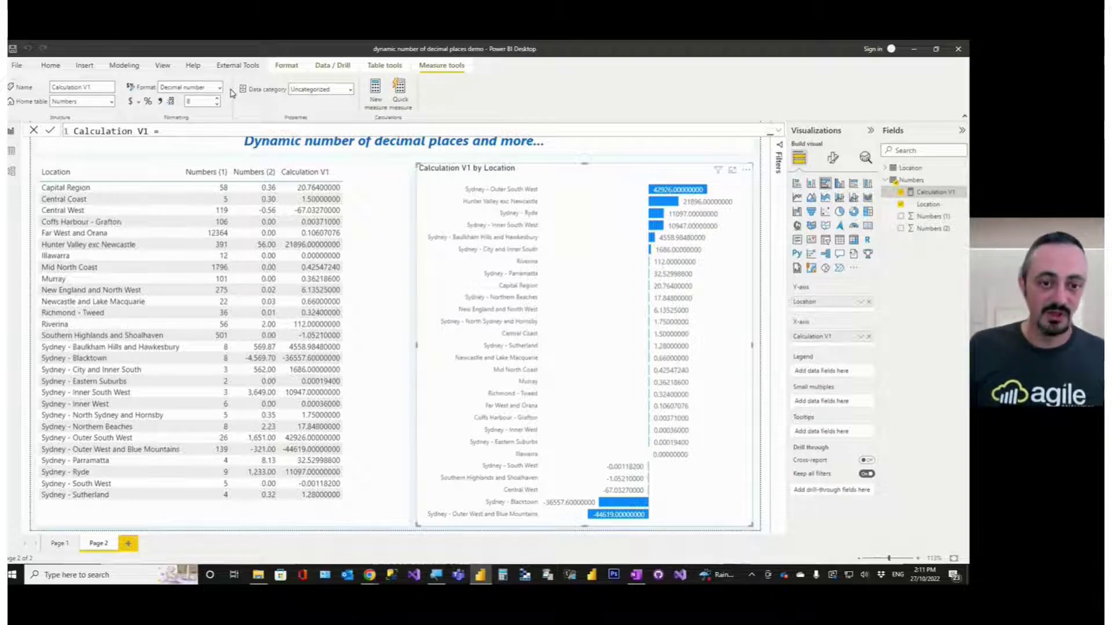
click(11, 172)
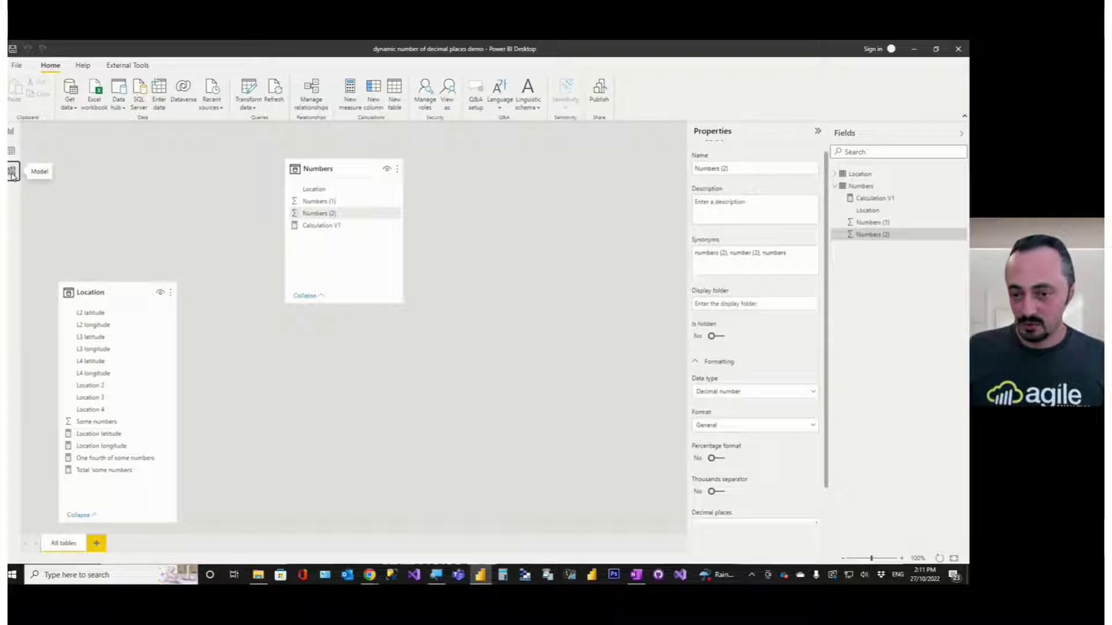
In Model view, choose a new format for the Calculation V1 measure in Properties.
click(454, 241)
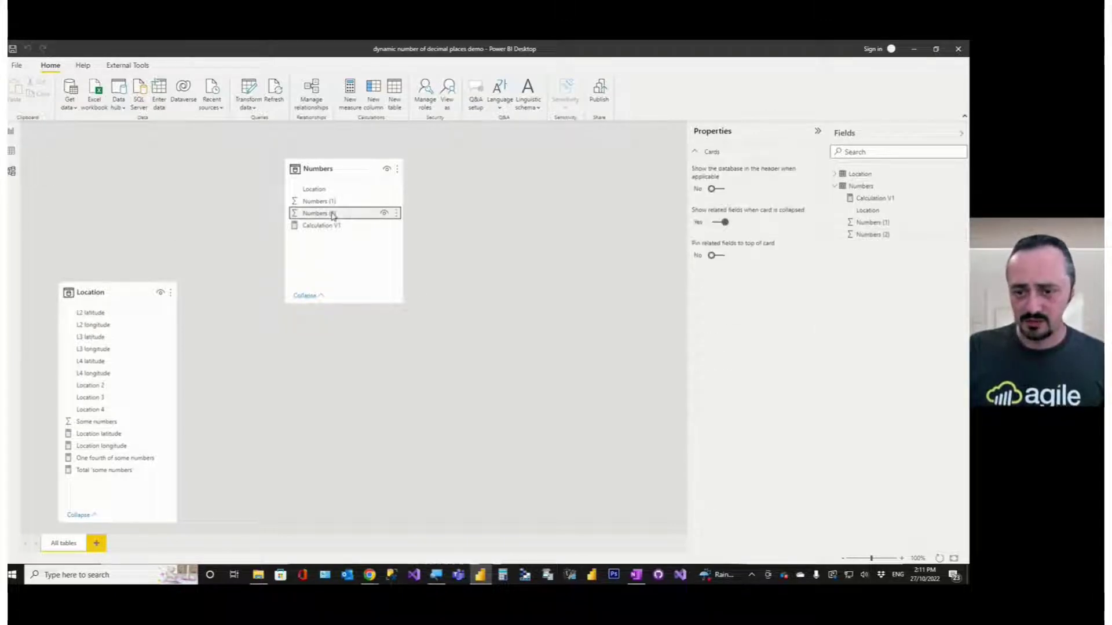
click(333, 214)
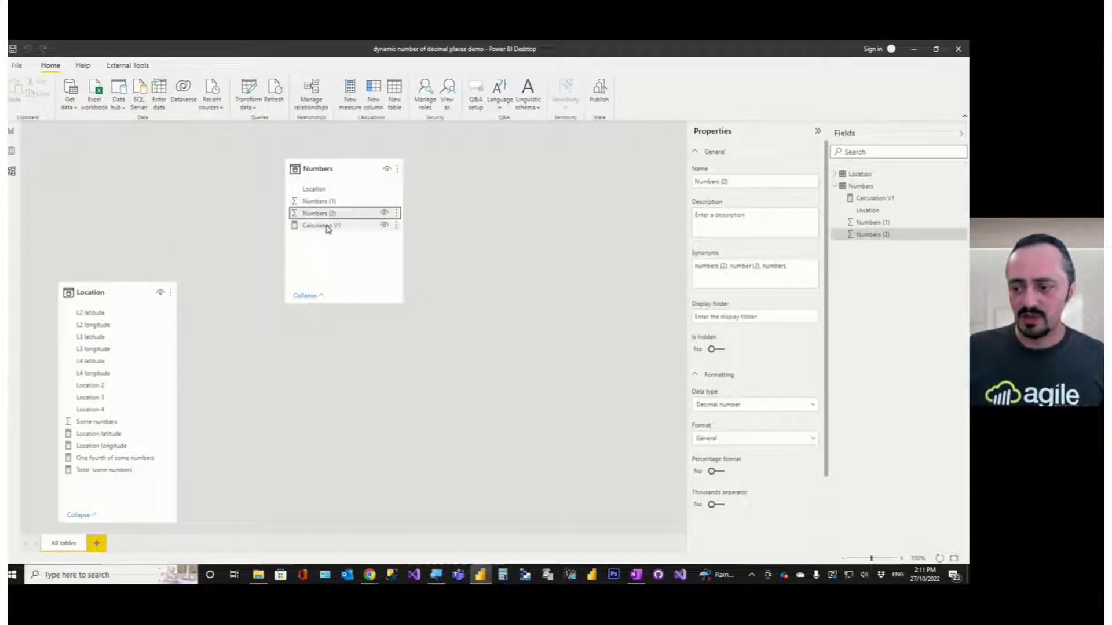
click(328, 227)
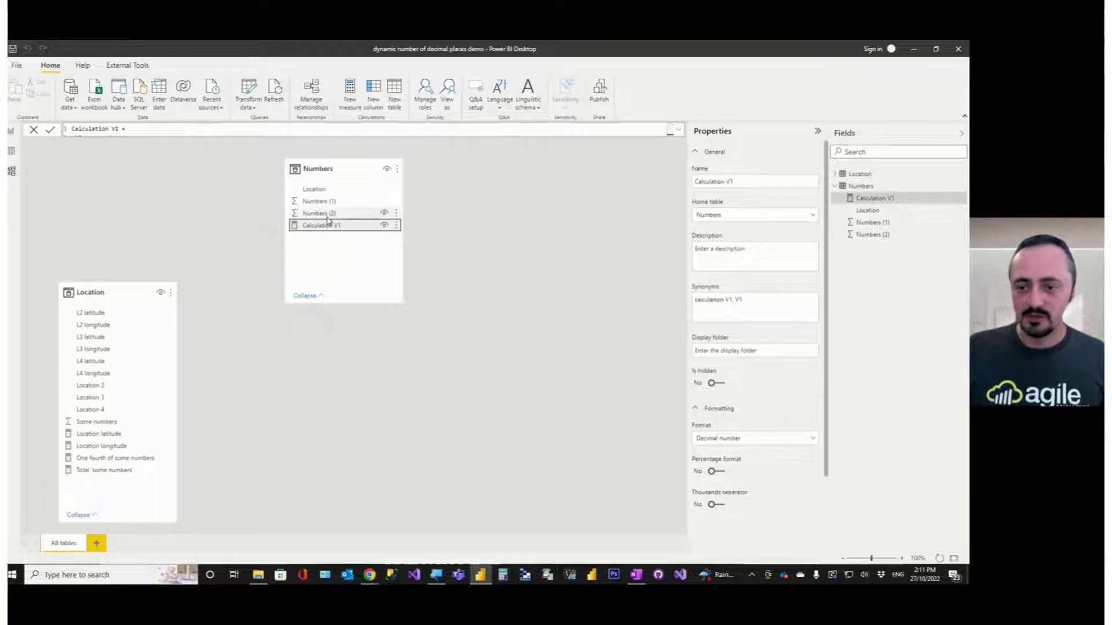
click(813, 443)
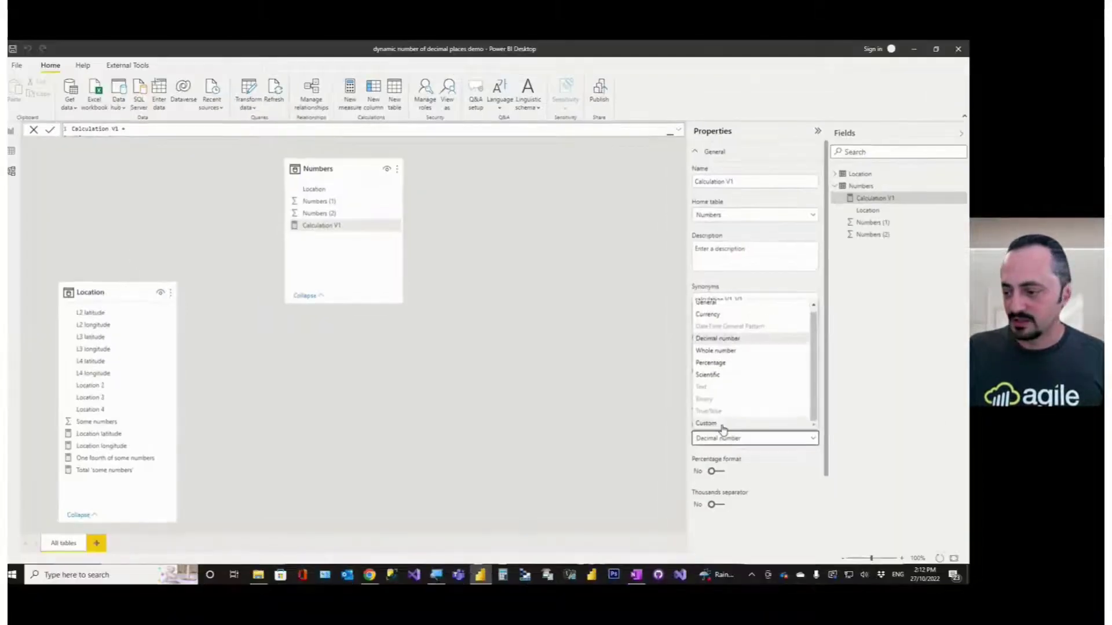
click(713, 306)
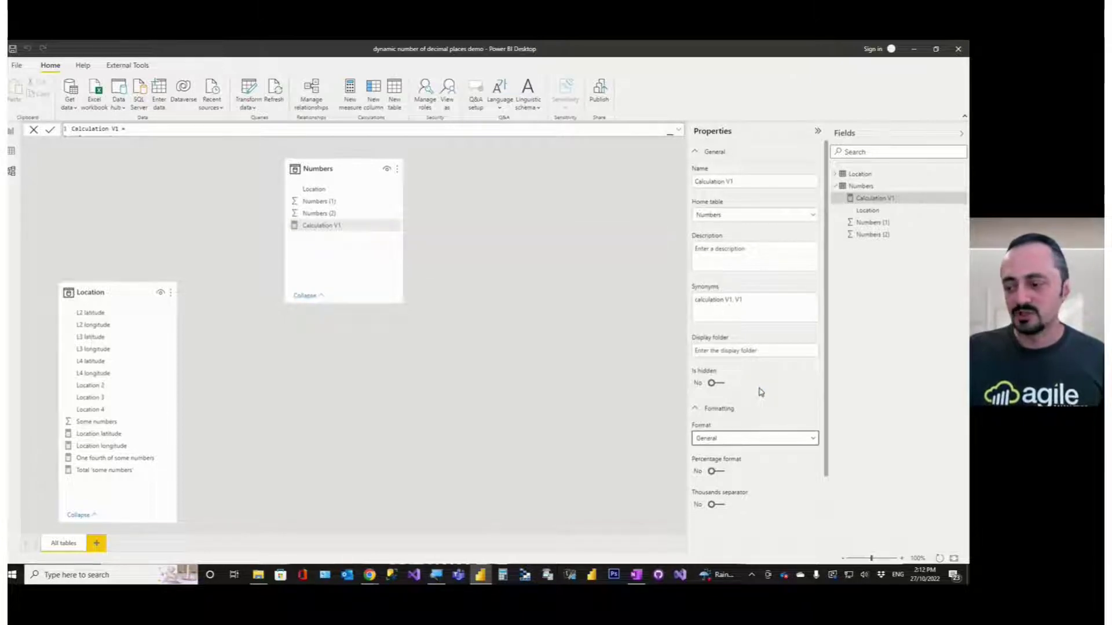
Set the Numbers (2) field's format to Custom, starting from the default 0.00 pattern.
click(349, 215)
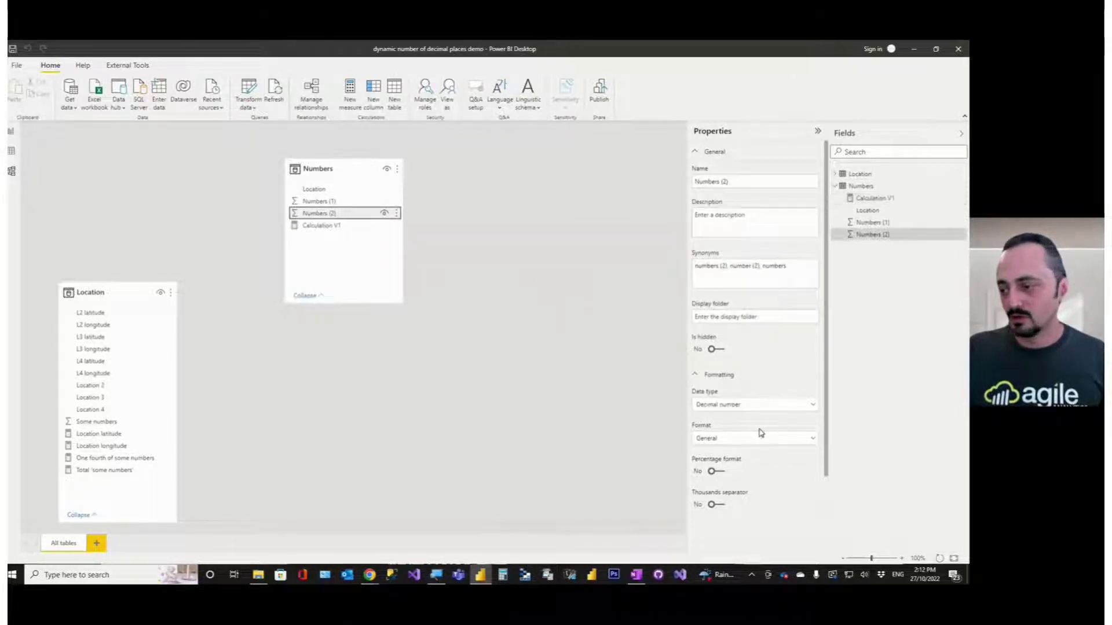
click(752, 406)
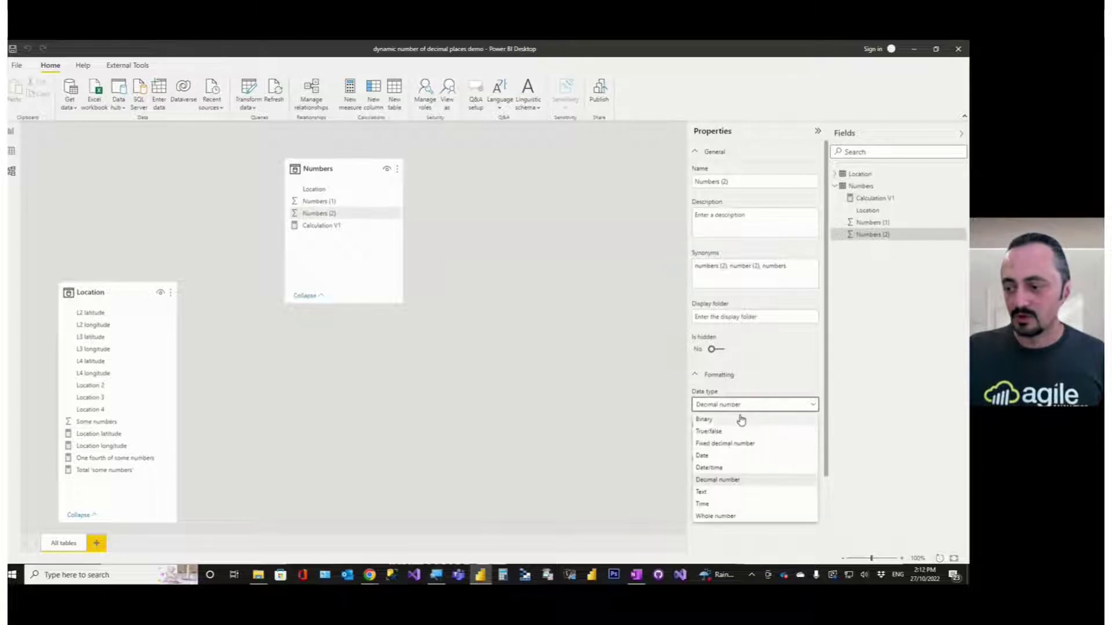
click(757, 378)
click(746, 444)
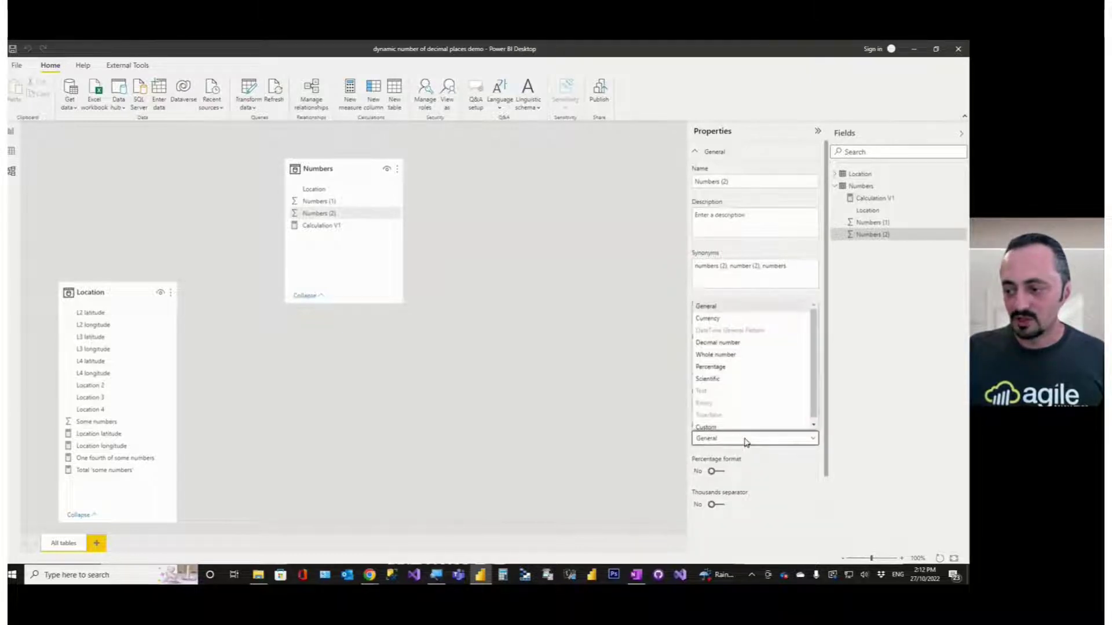
click(736, 427)
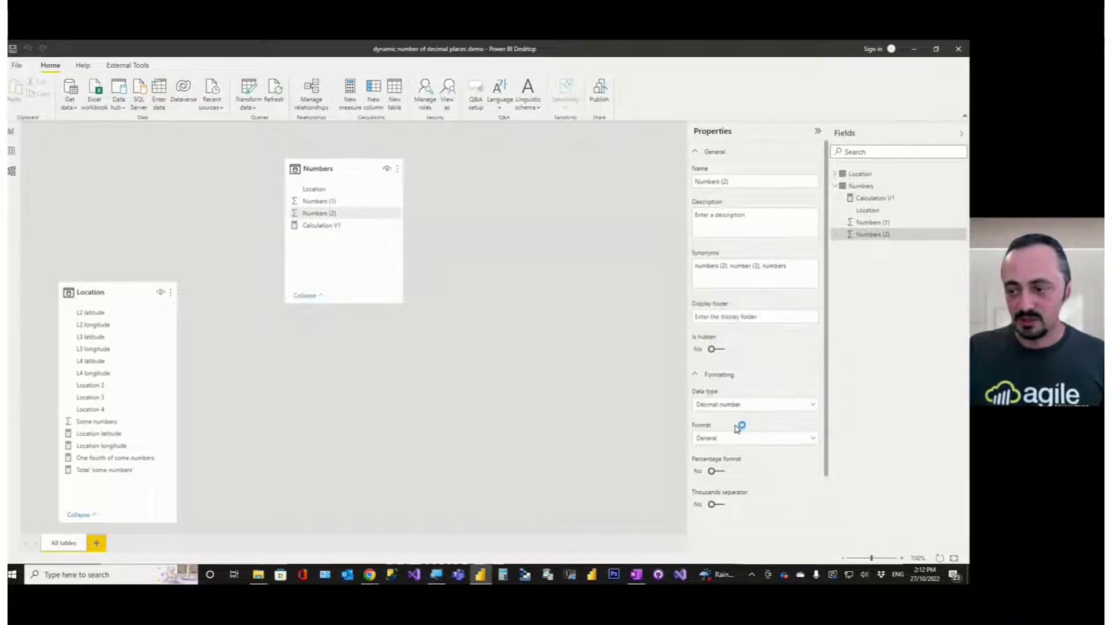
click(728, 444)
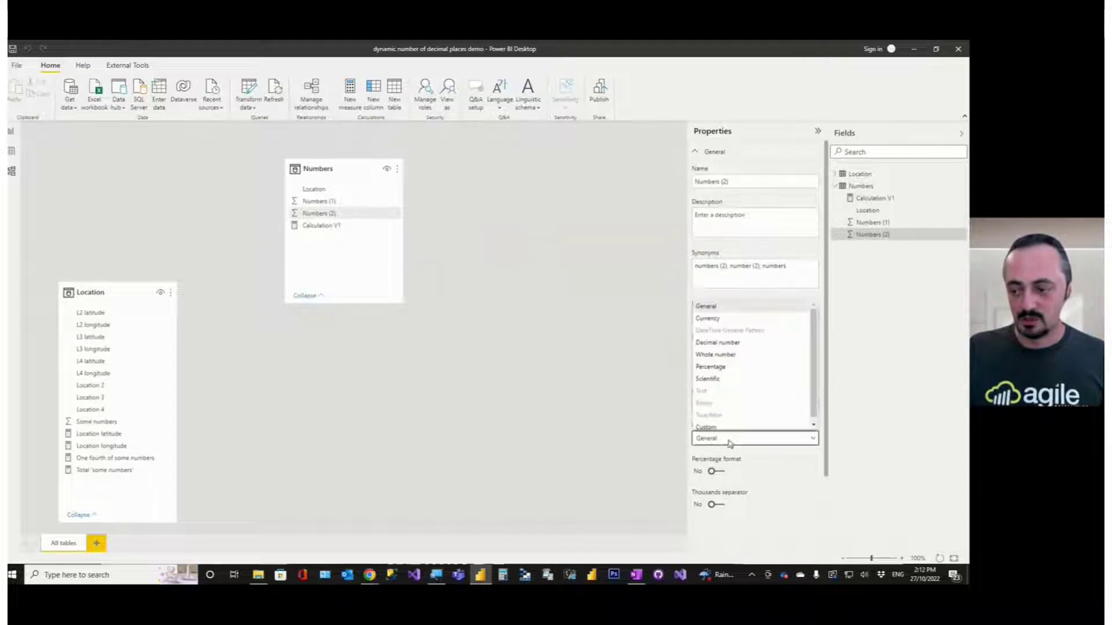
click(736, 429)
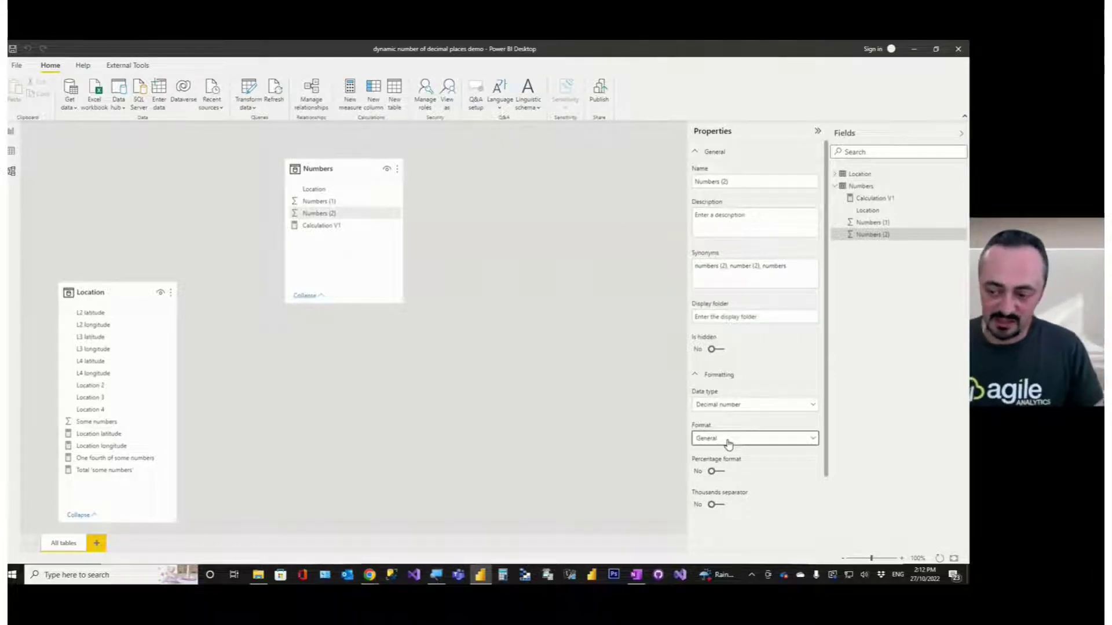
click(728, 445)
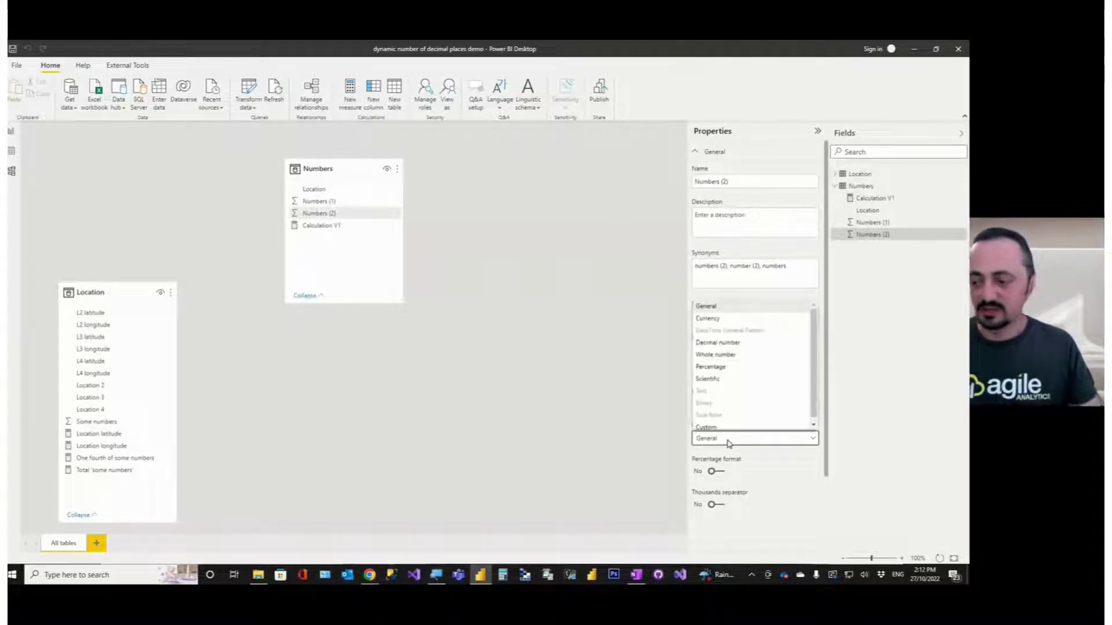
click(728, 343)
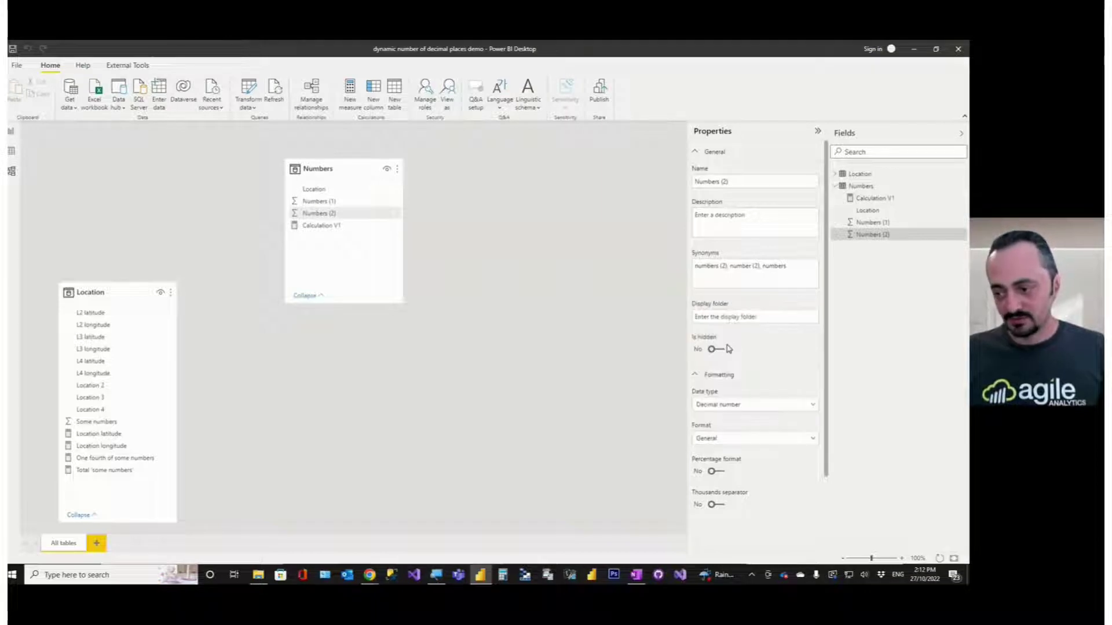
click(764, 443)
click(724, 426)
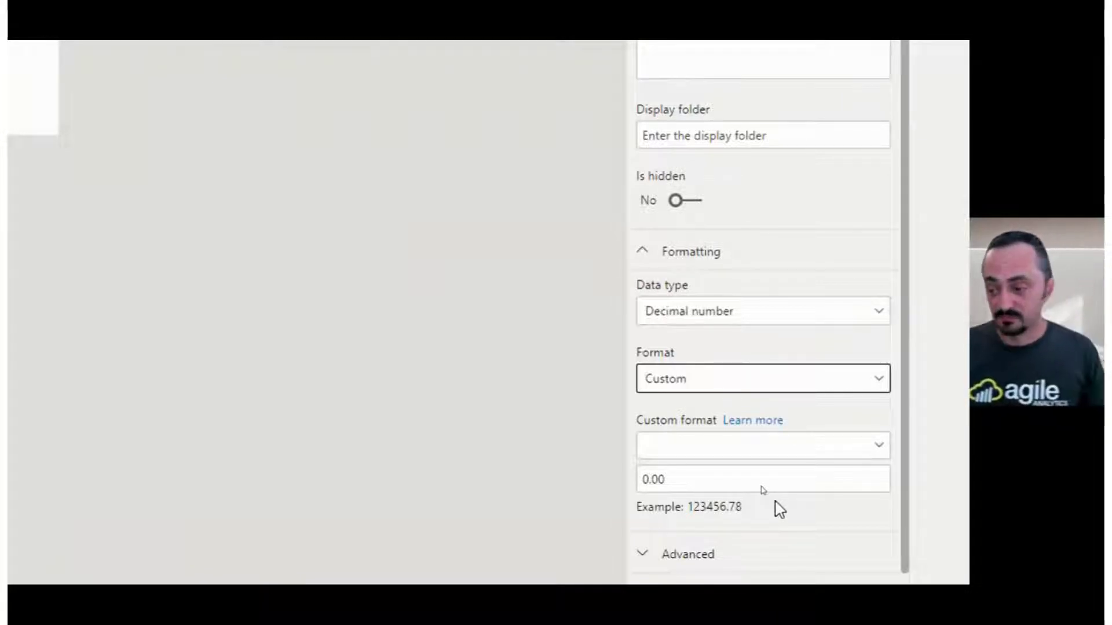
click(754, 421)
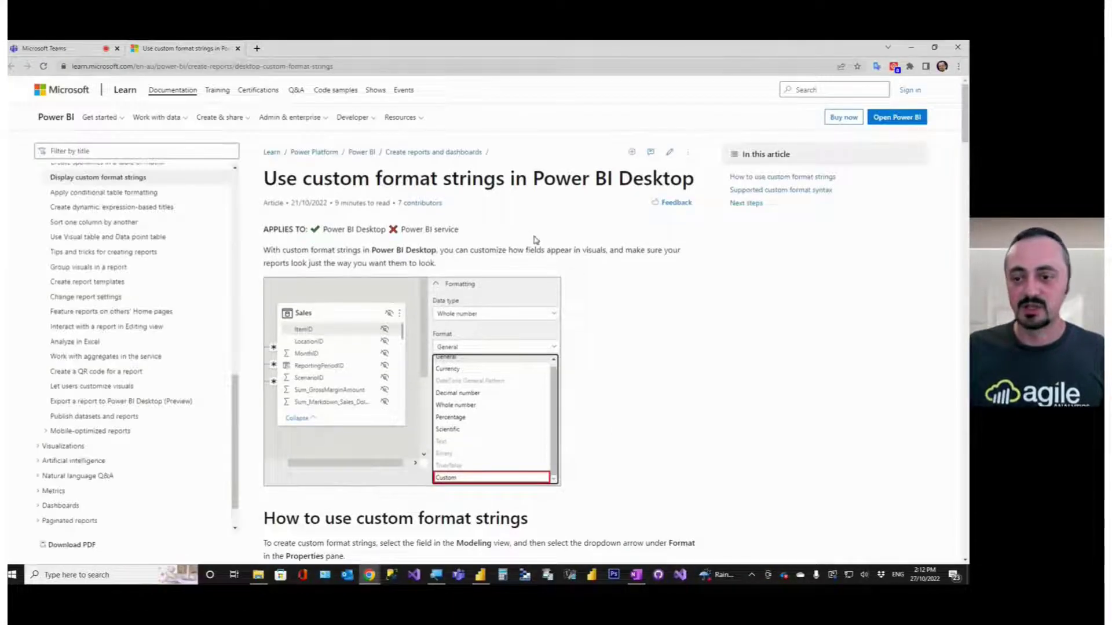
scroll(586, 243, down, 10)
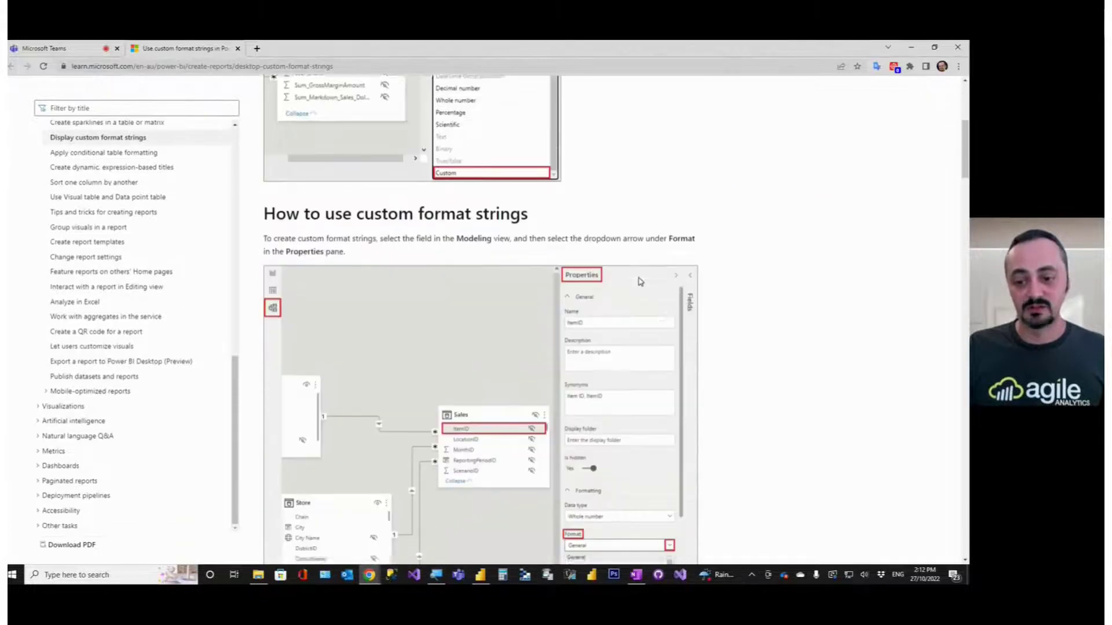
scroll(672, 316, down, 15)
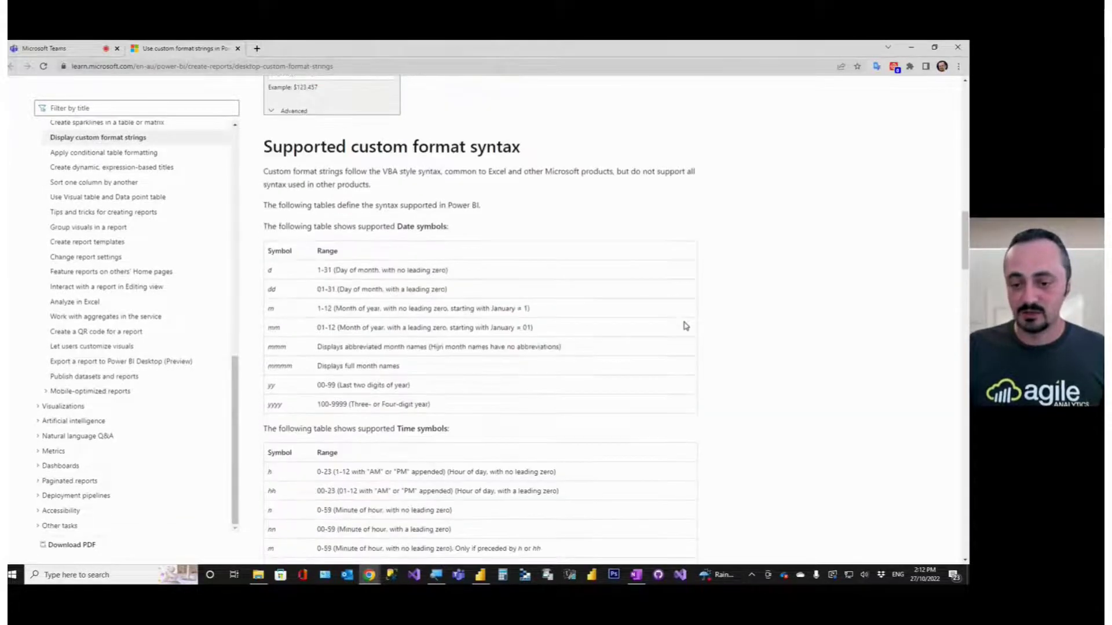
scroll(684, 326, down, 15)
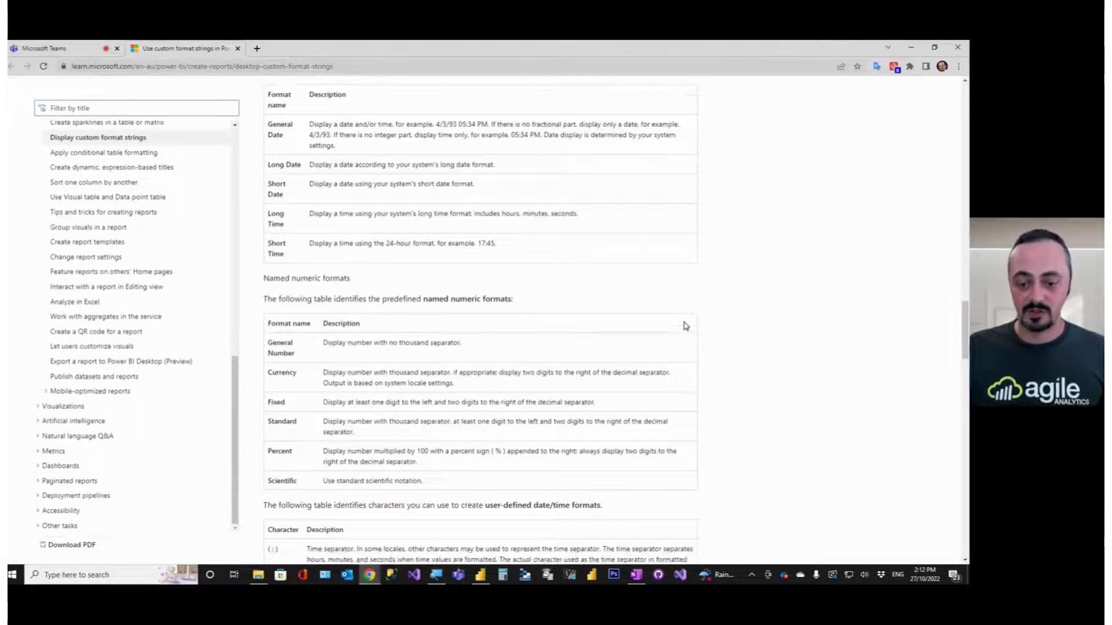
scroll(683, 329, down, 4)
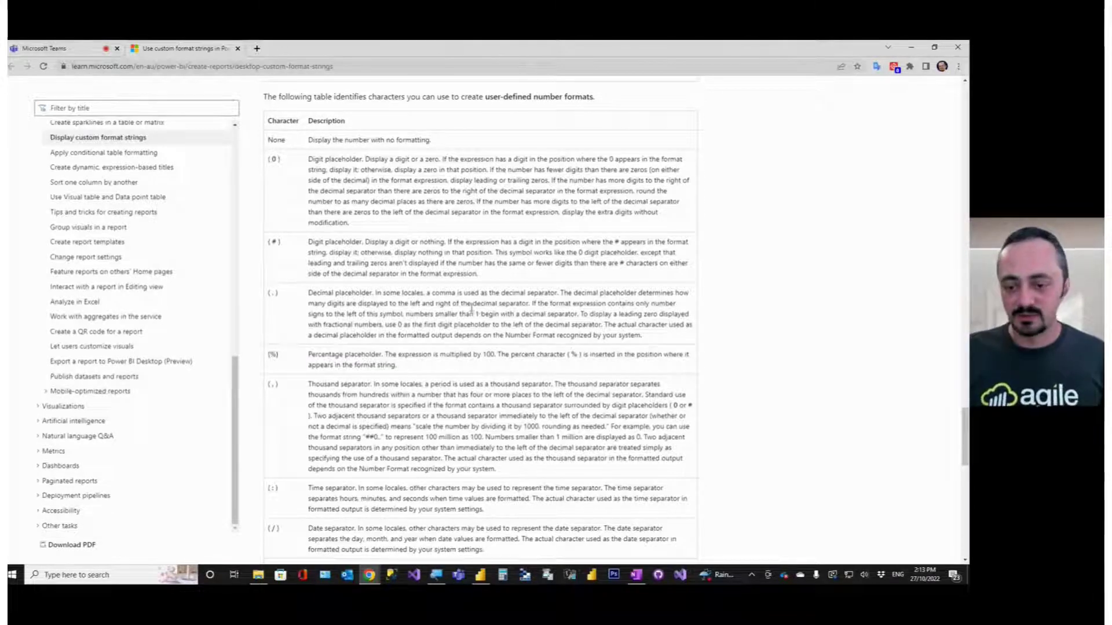
scroll(474, 315, down, 1)
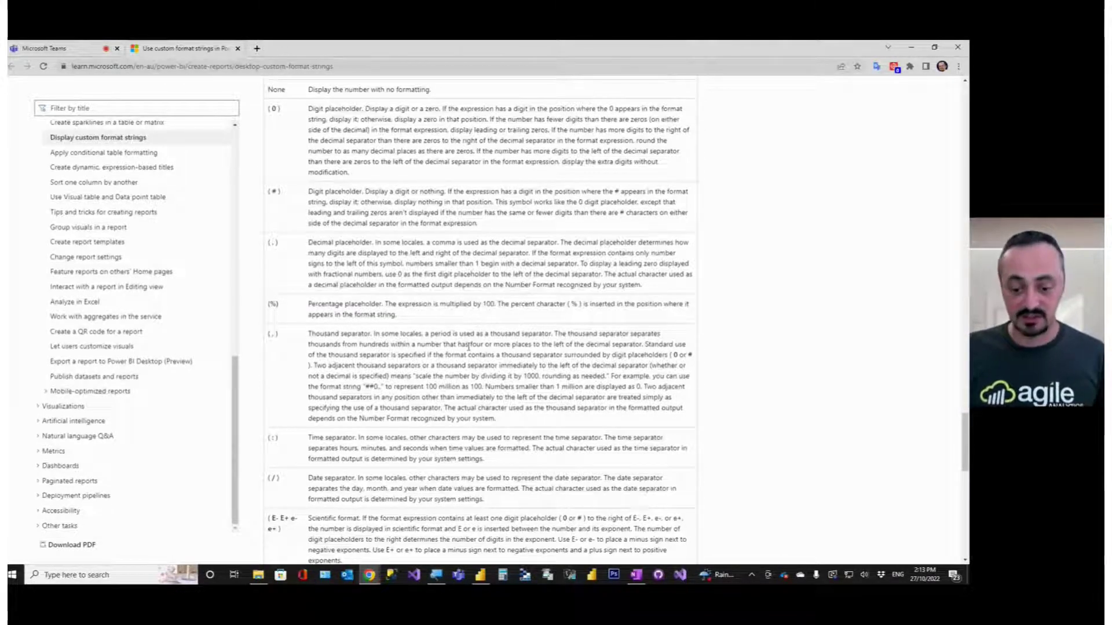
click(480, 575)
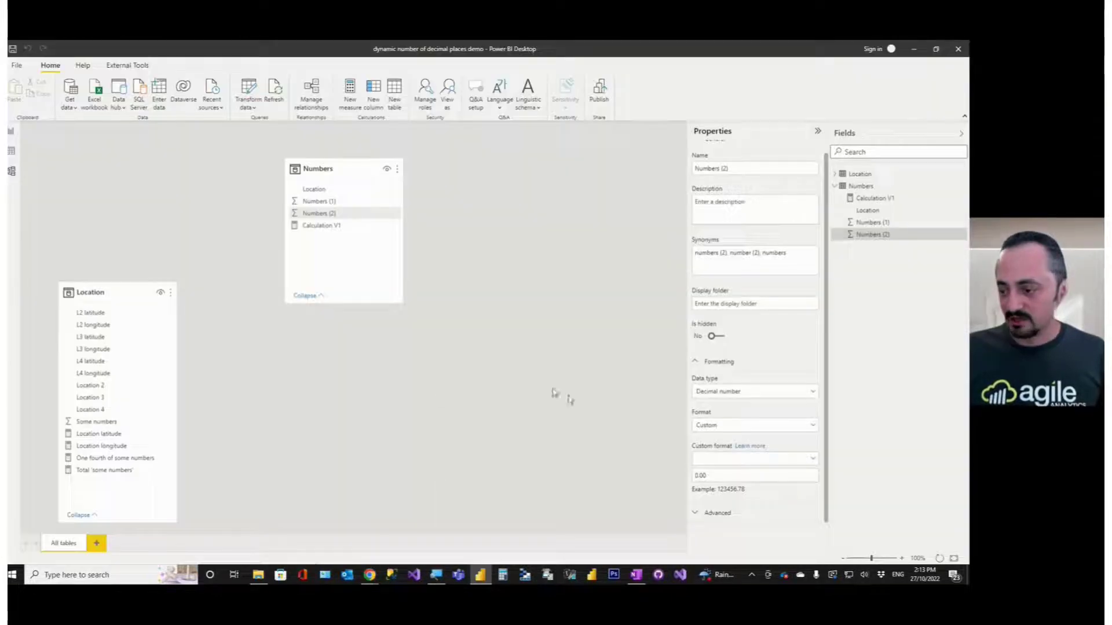
Rewrite Numbers (2)'s 0.00 custom pattern toward a #,## thousands-separator pattern, then bring up the format docs.
double_click(709, 476)
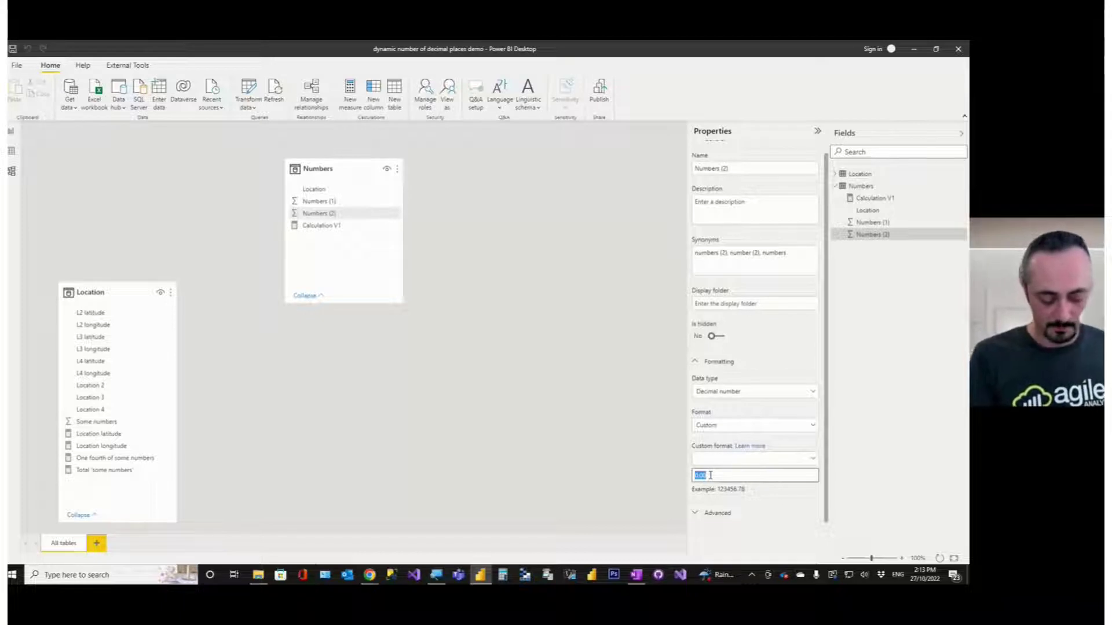
text(.###)
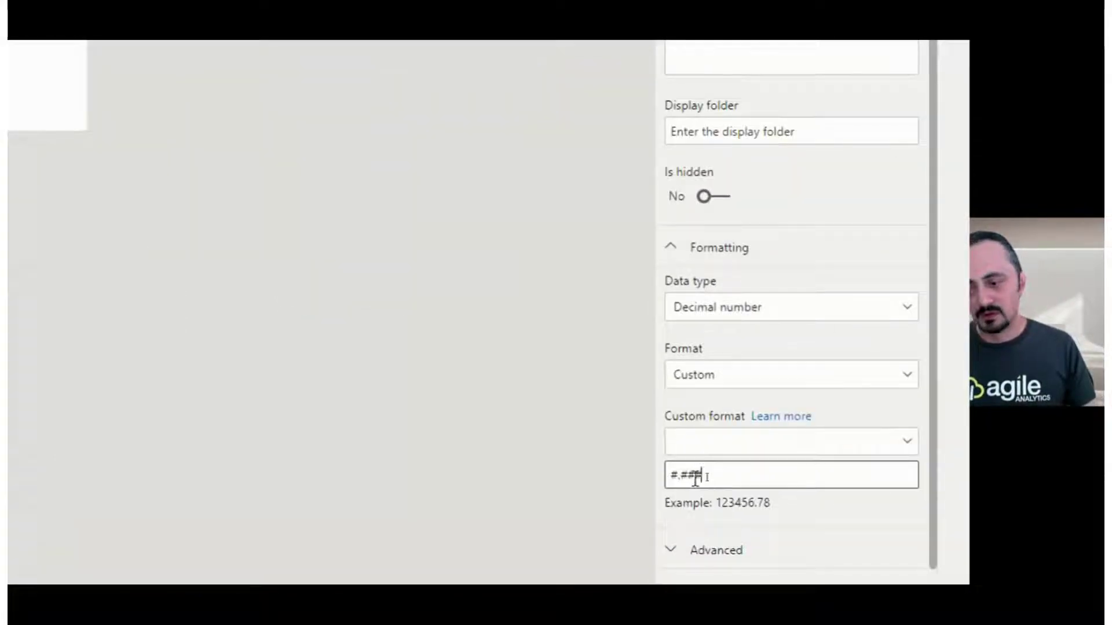
key(Left)
key(Left)
key(Left)
key(Left)
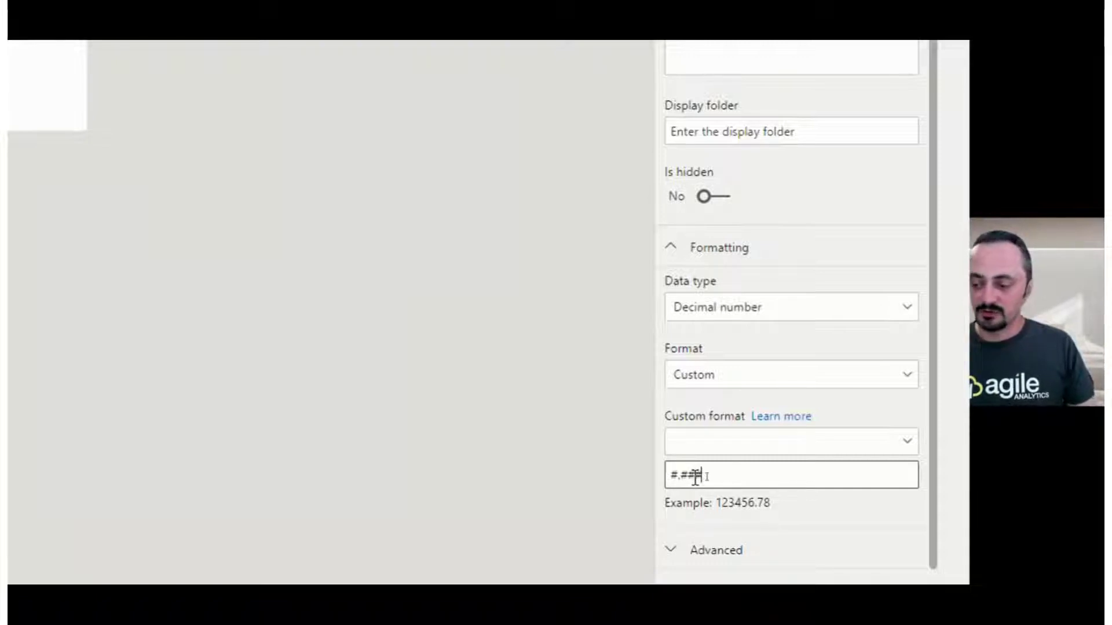
drag(695, 476, 702, 476)
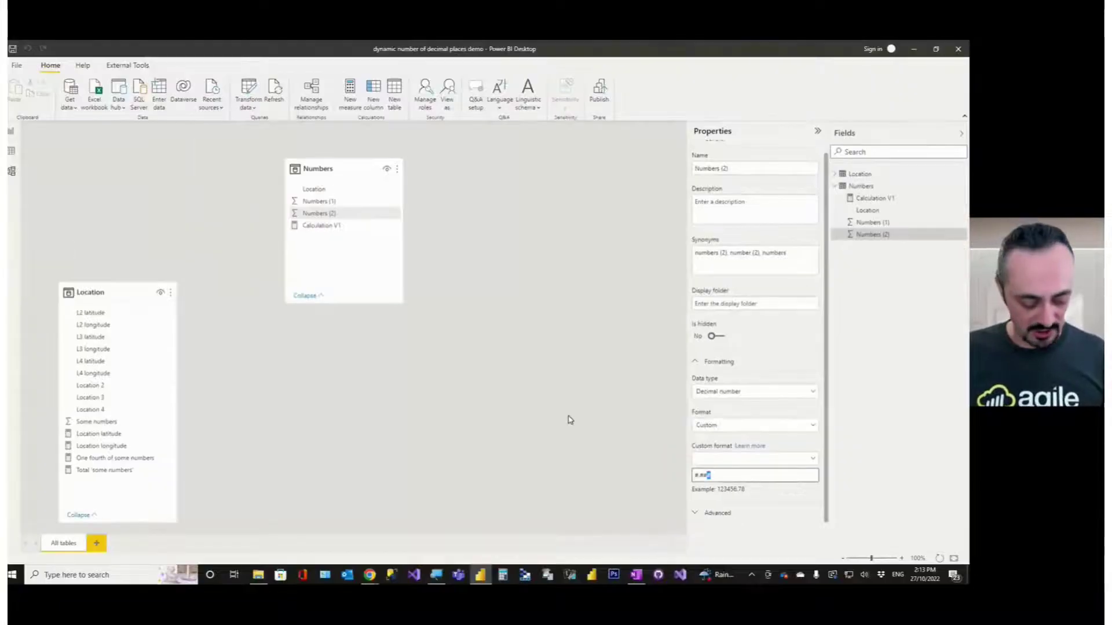
key(alt+Tab)
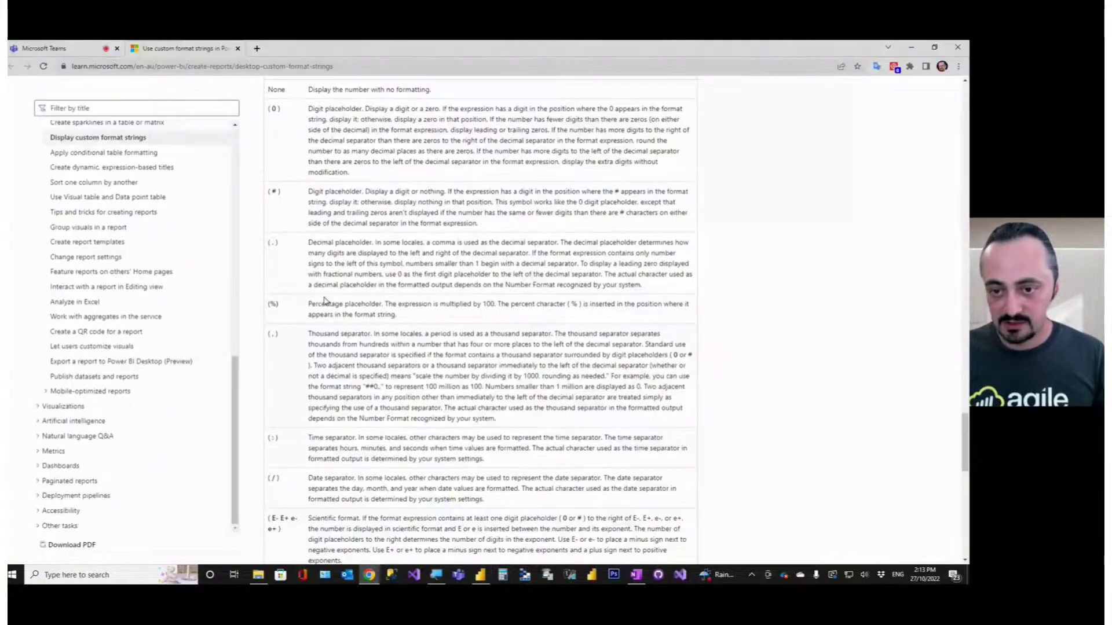
Highlight the docs' definitions of the # and 0 digit placeholders, then return to Power BI.
scroll(309, 245, up, 1)
drag(308, 242, 446, 242)
click(366, 239)
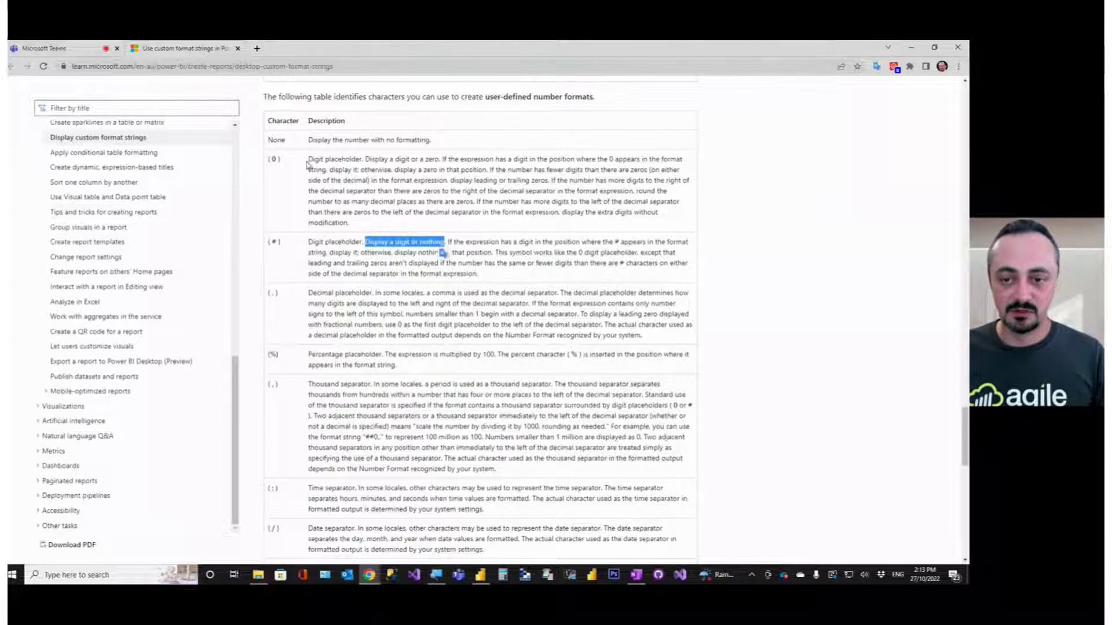
drag(364, 159, 443, 159)
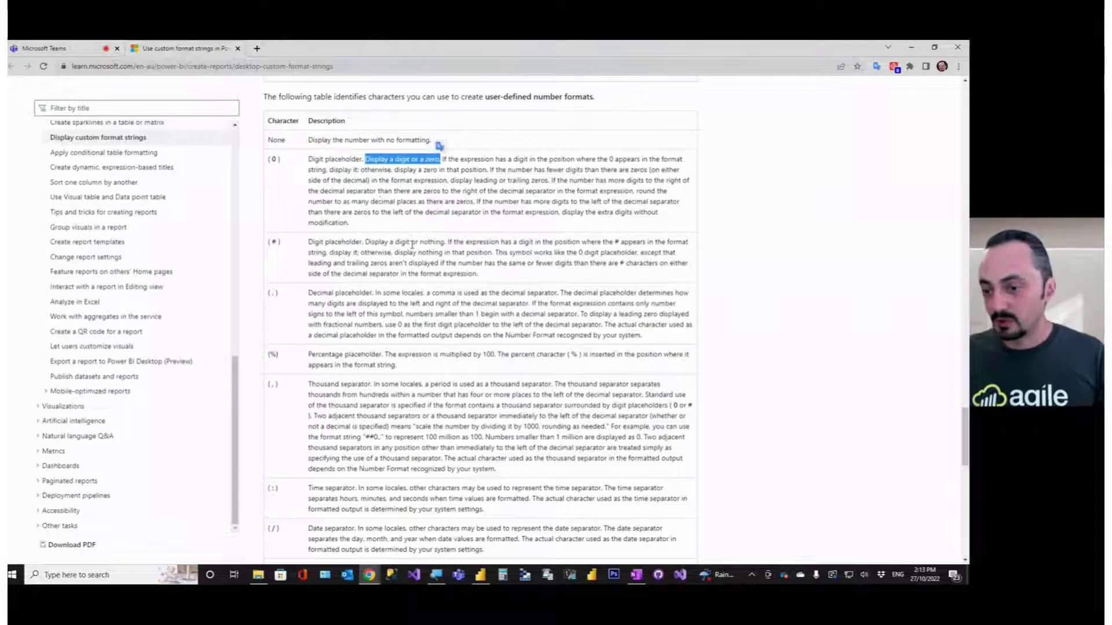
key(alt+Tab)
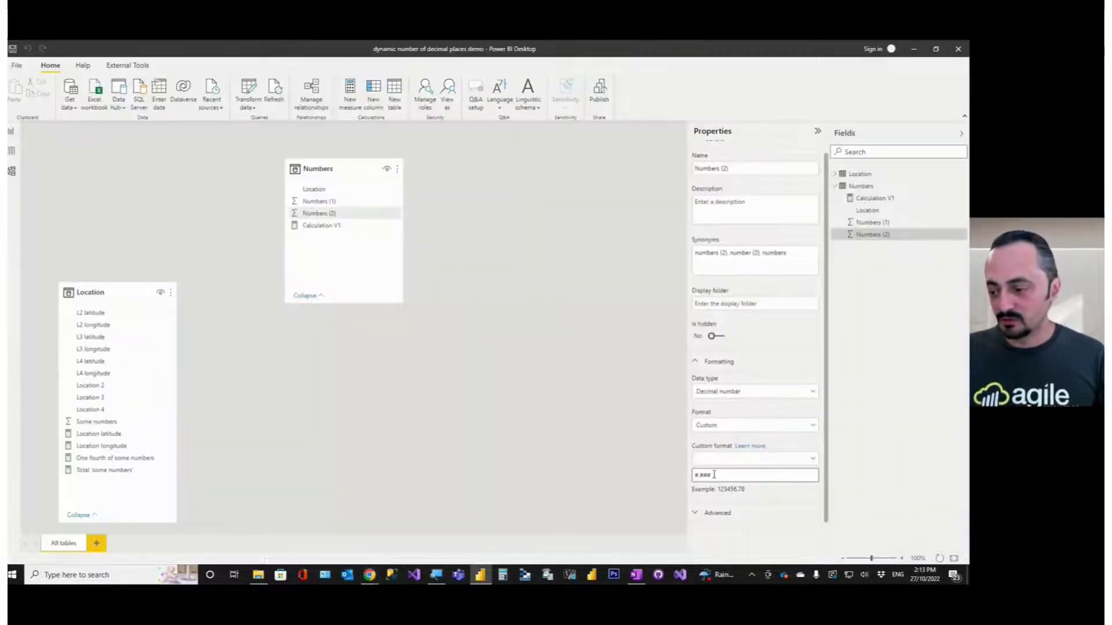
Complete Numbers (2)'s custom format as #,### and go to the report page.
text(#)
click(697, 476)
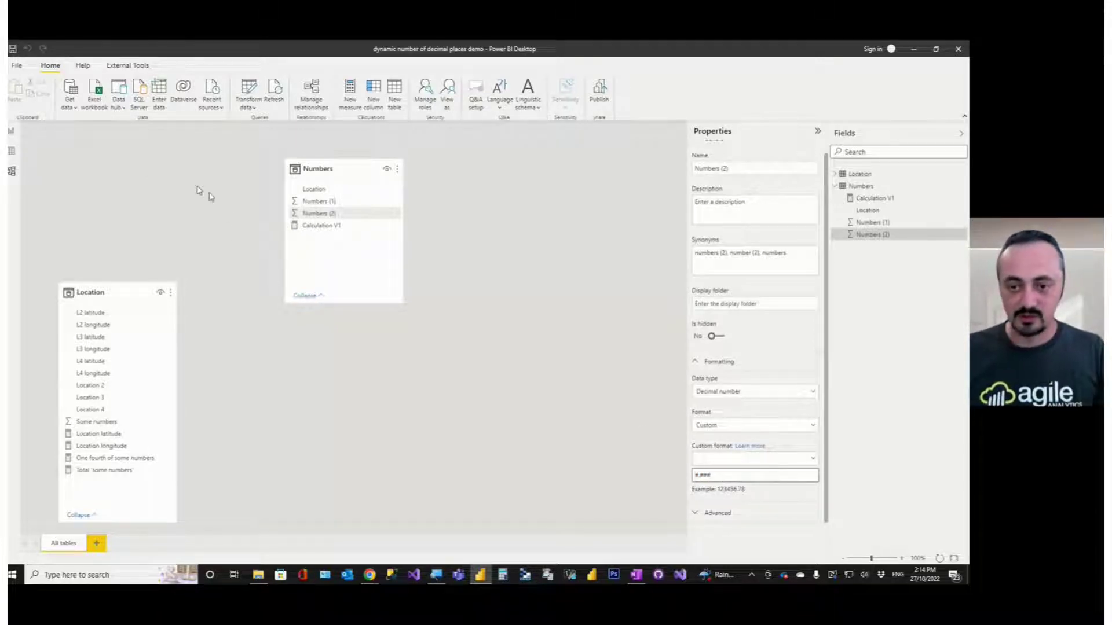
click(12, 133)
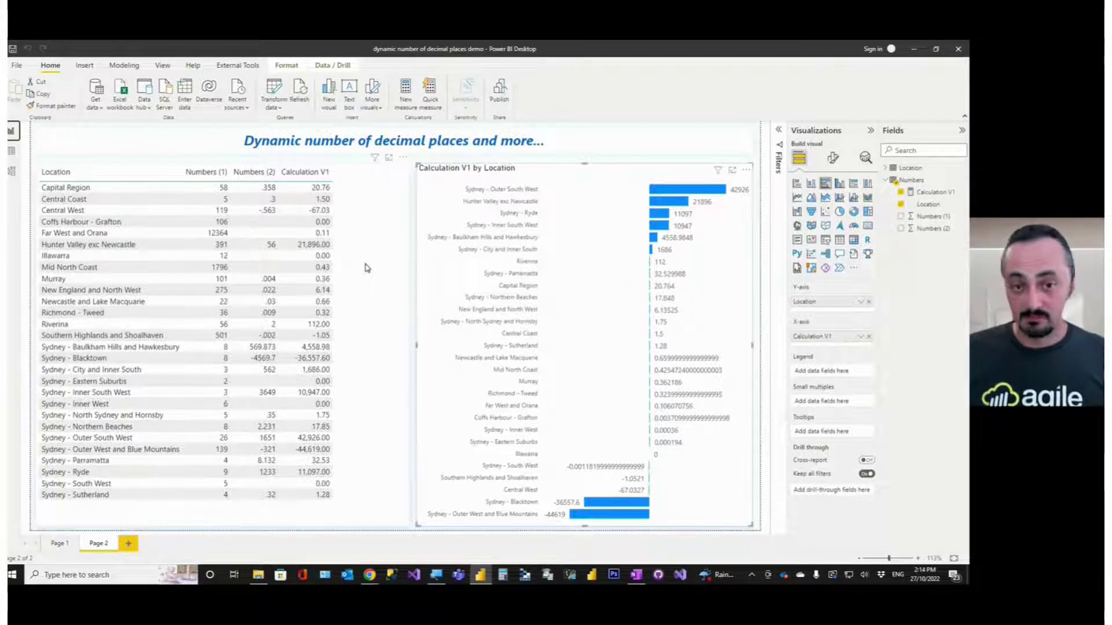
Give the Numbers (2) column a #.#### format showing up to four significant decimals.
click(936, 233)
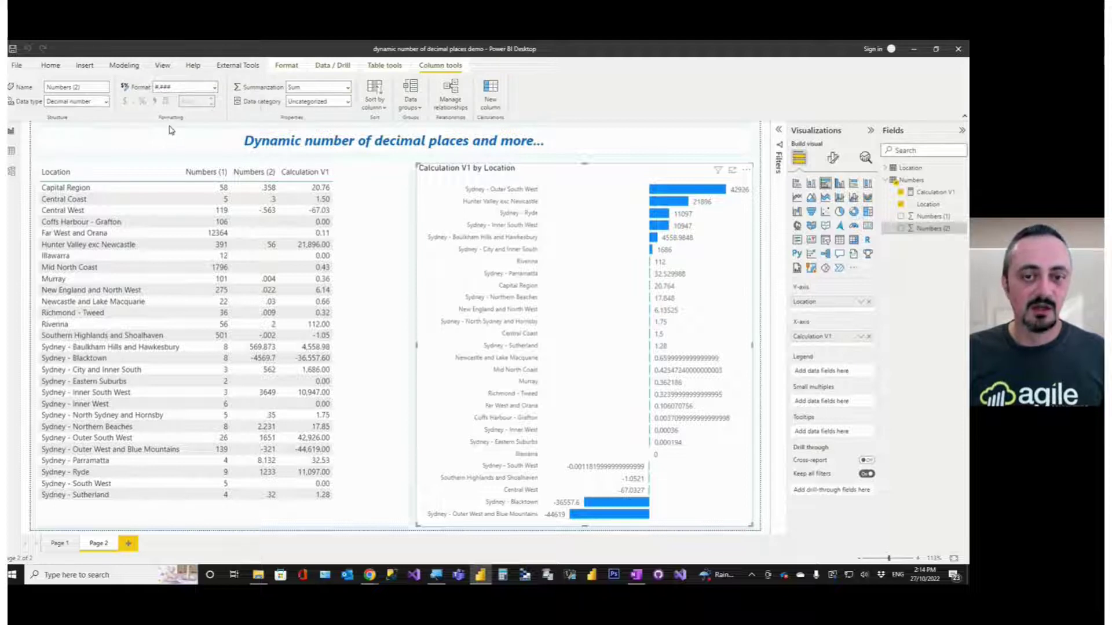
click(213, 87)
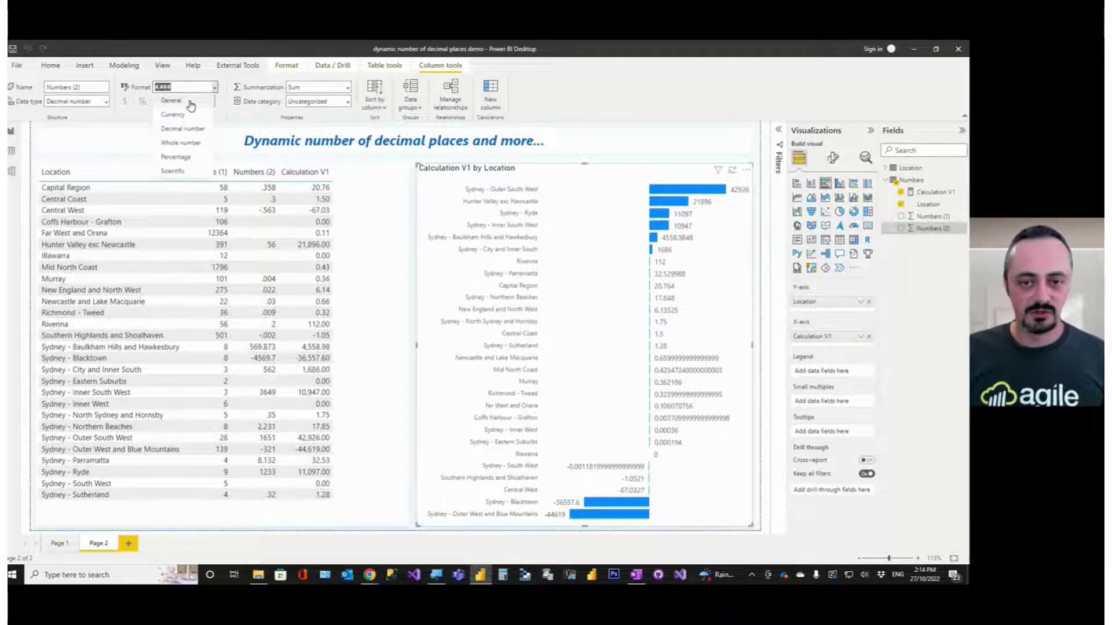
click(171, 101)
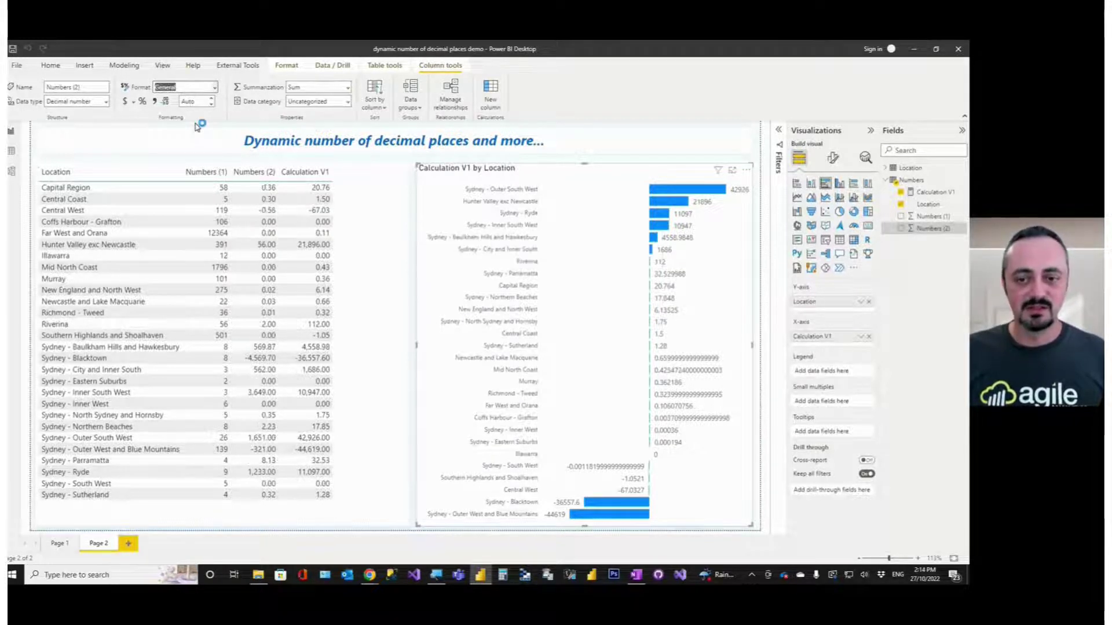
click(183, 86)
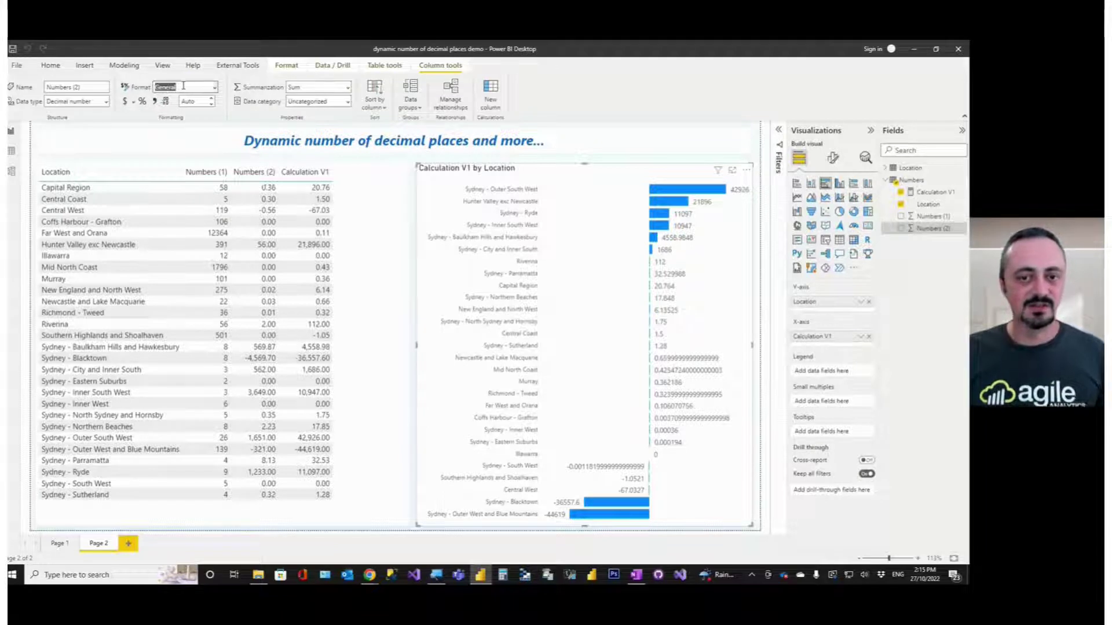
text(3)
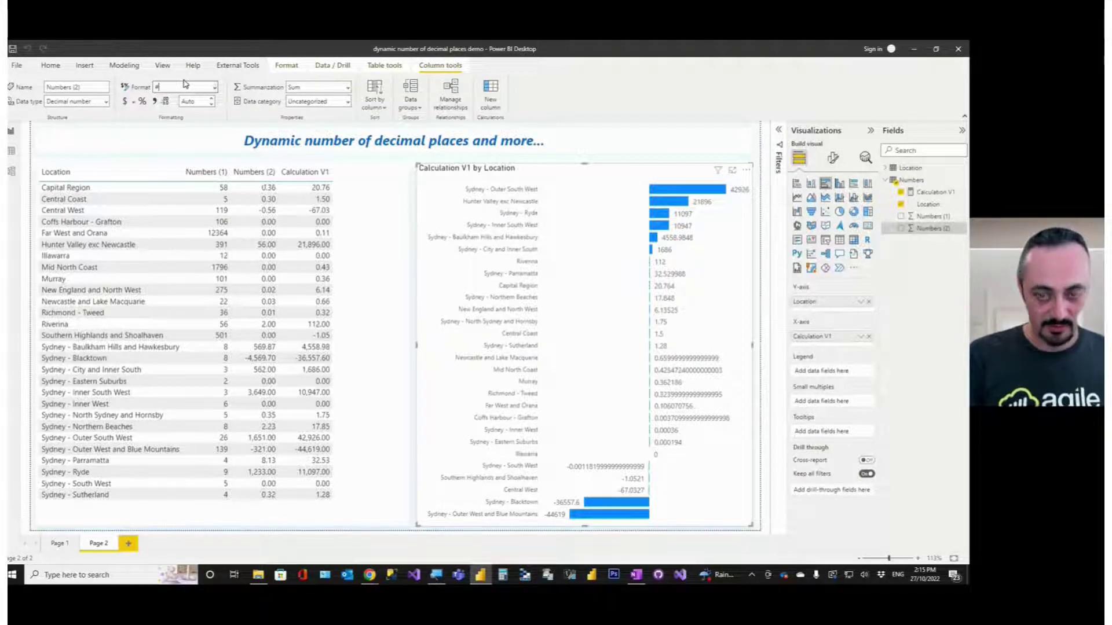
text(.##)
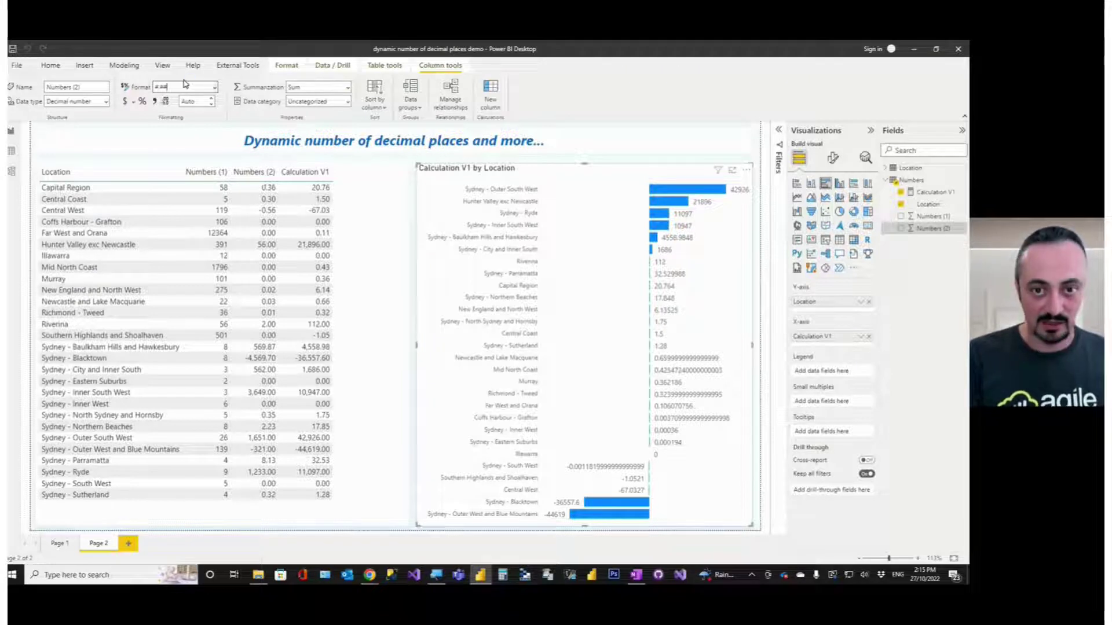
text(##)
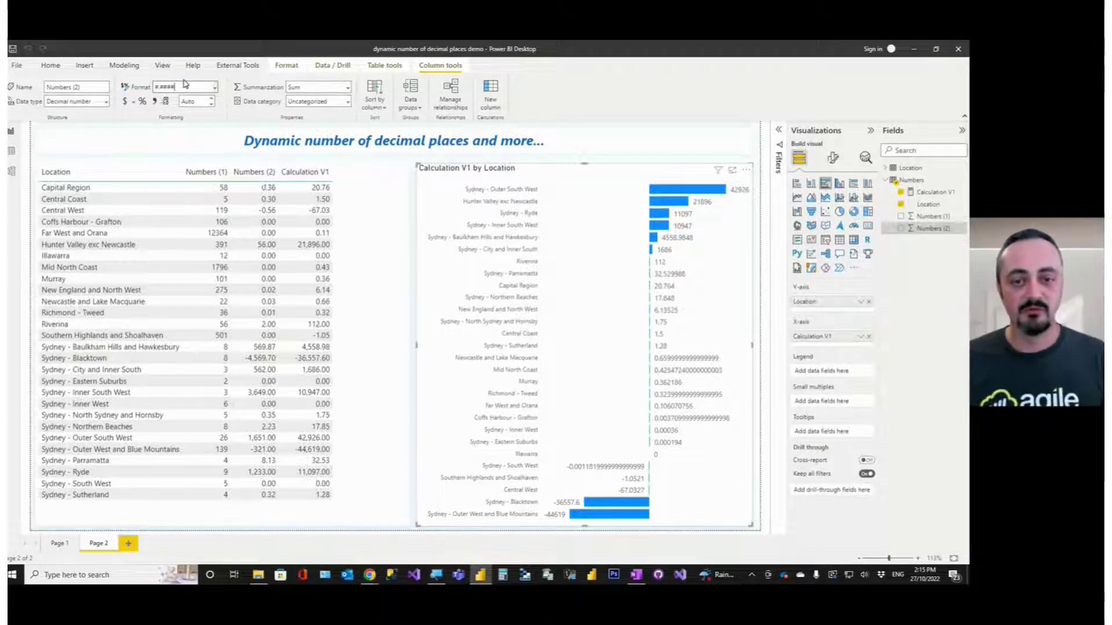
key(Escape)
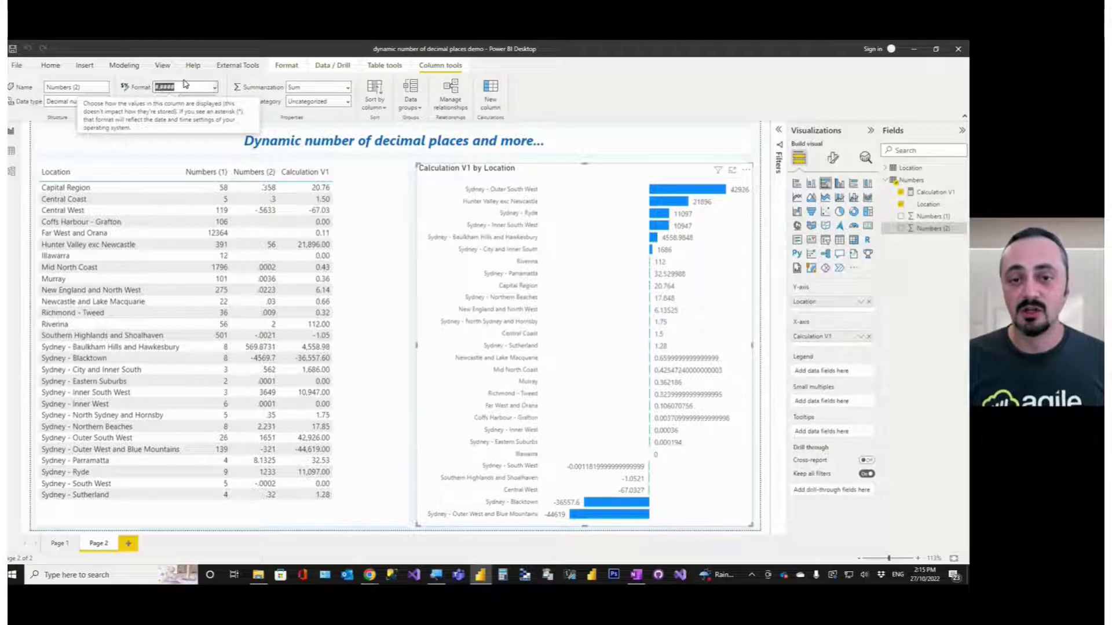
click(186, 85)
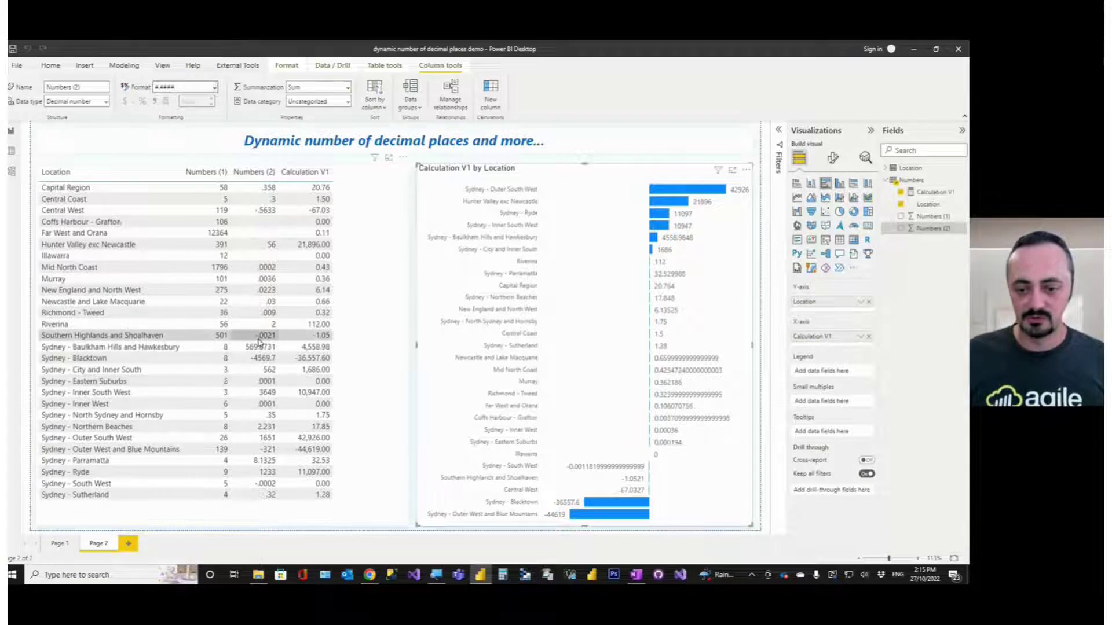
mouse_move(260, 343)
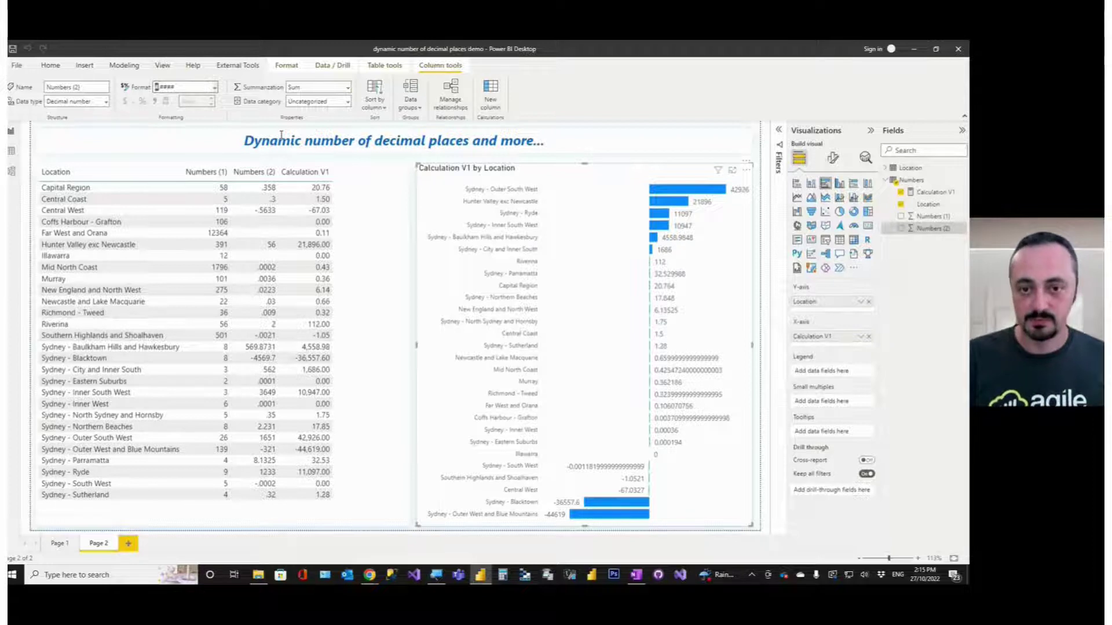
Change the Numbers (2) format to 0.#### so values show a leading zero.
key(End)
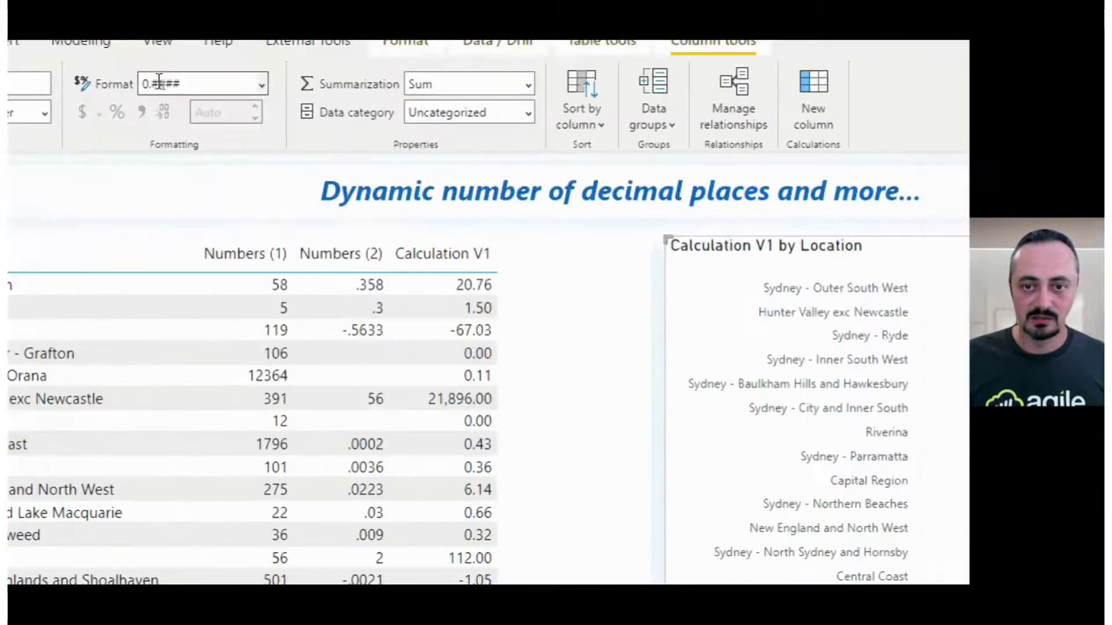
key(shift+Left)
key(shift+Left)
key(shift+Left)
key(shift+Left)
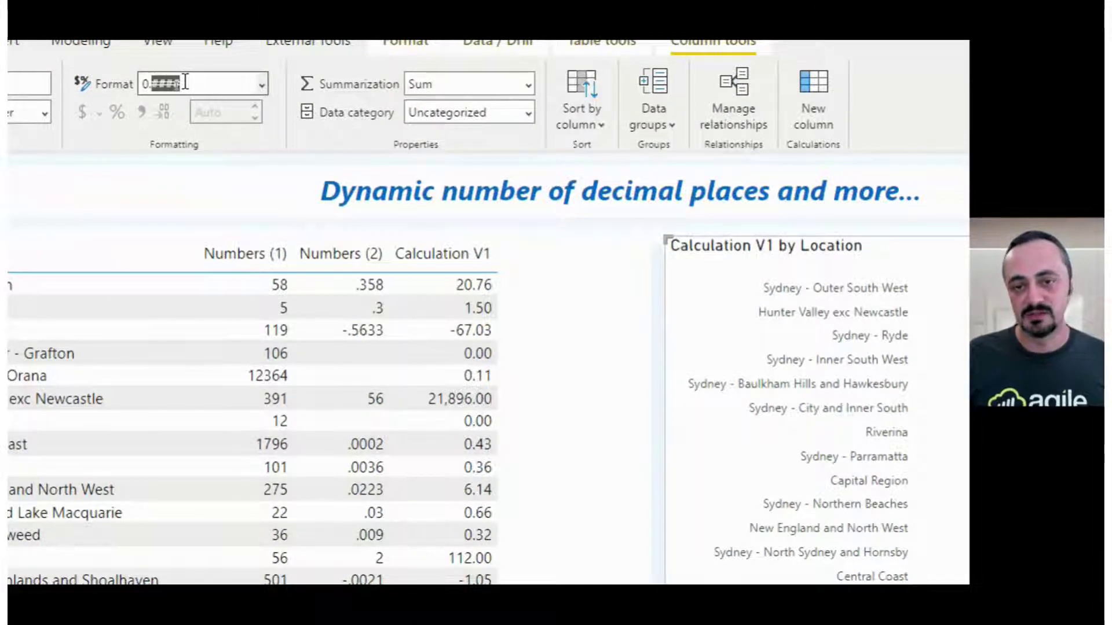
click(185, 82)
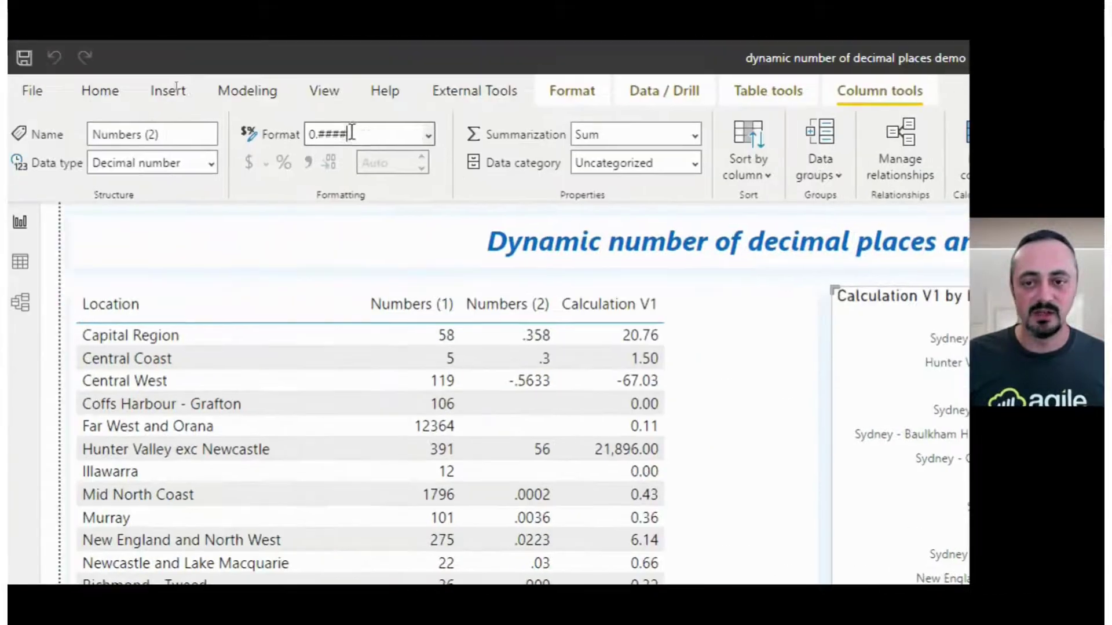
key(Return)
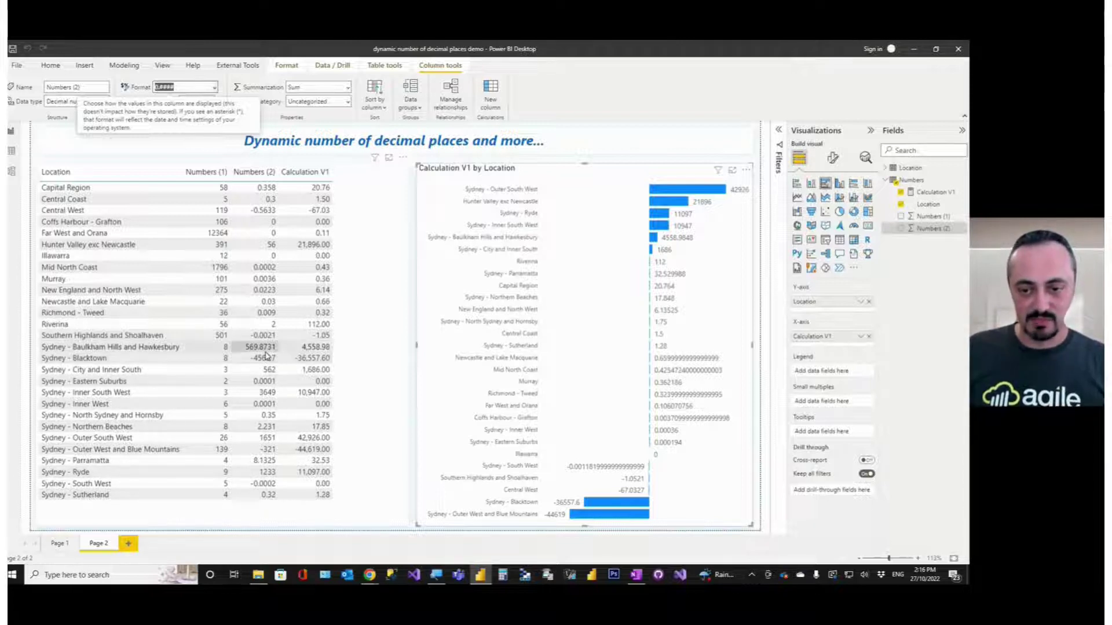
Extend the Numbers (2) format to 0.######## for up to eight decimals, and select it for copying.
click(187, 88)
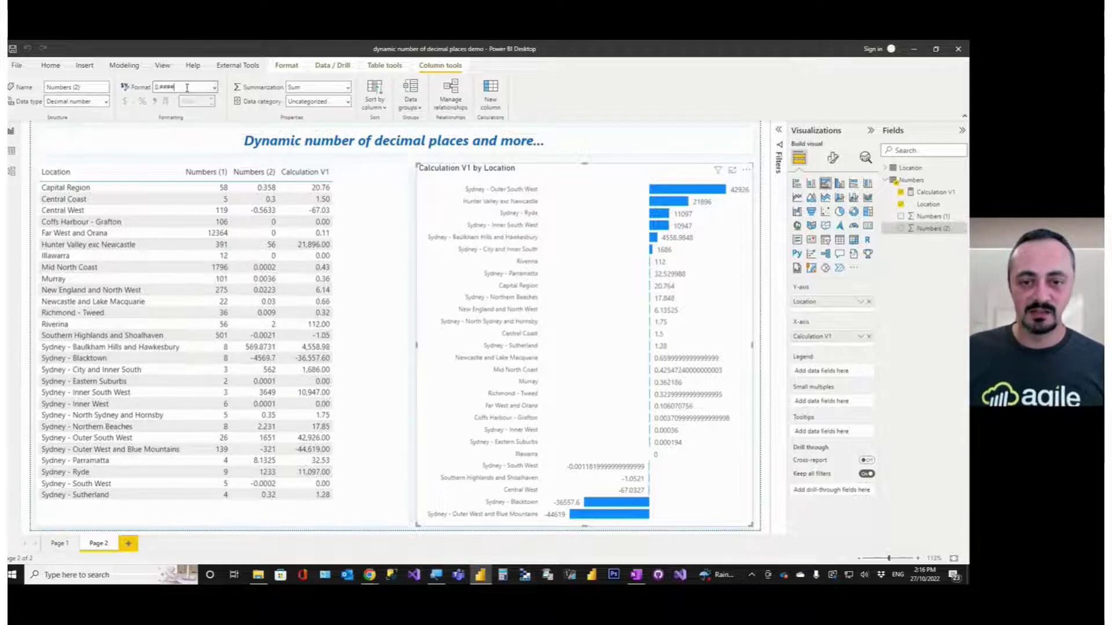
text(#)
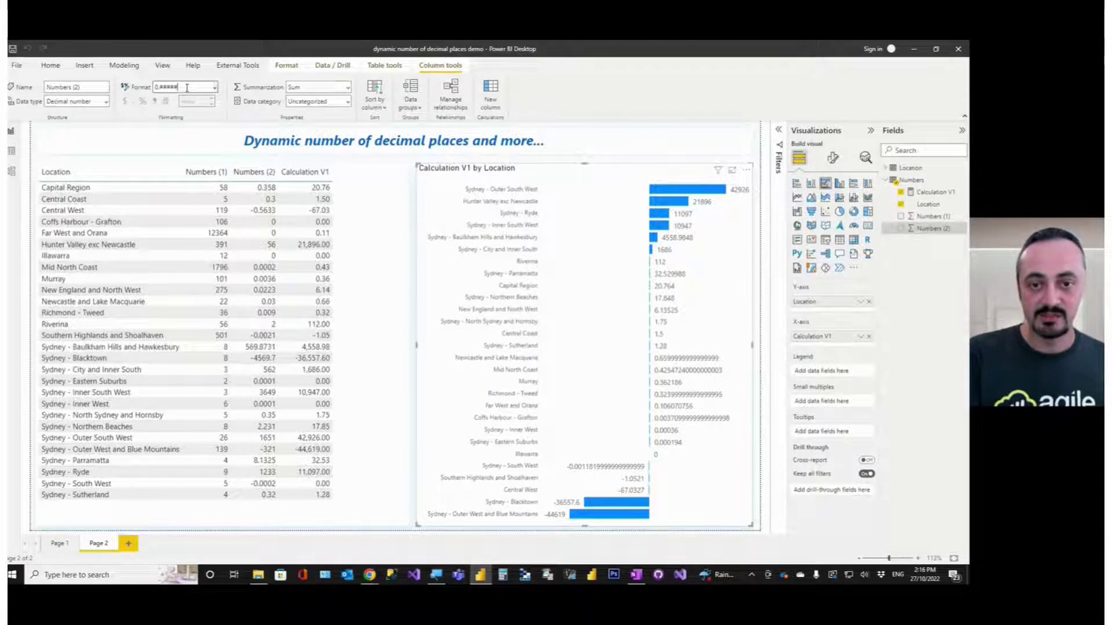
text(###)
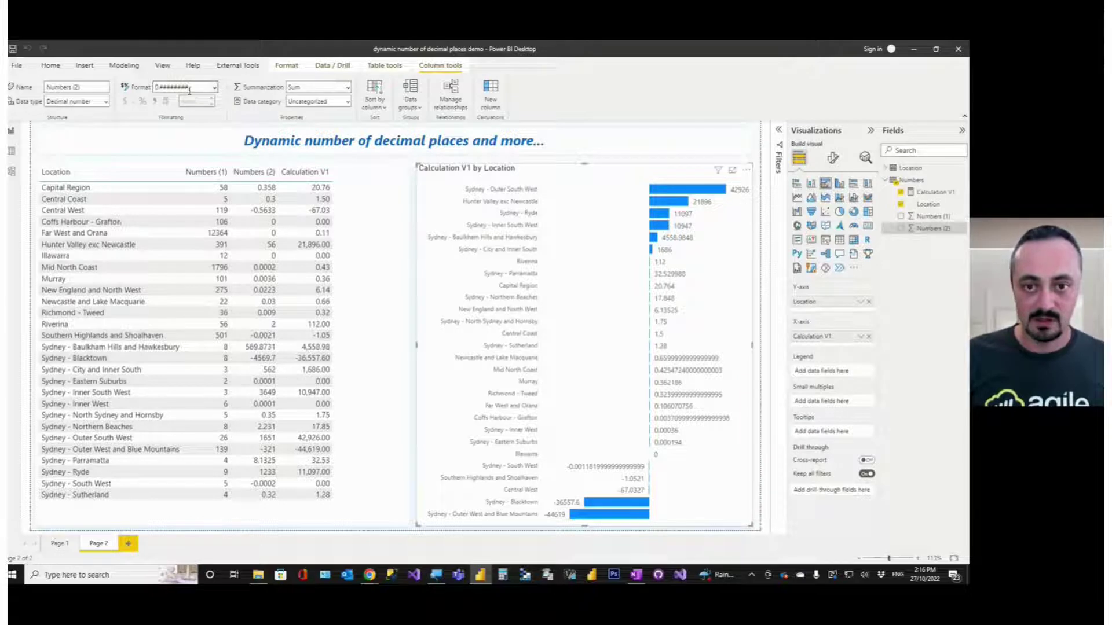
double_click(191, 87)
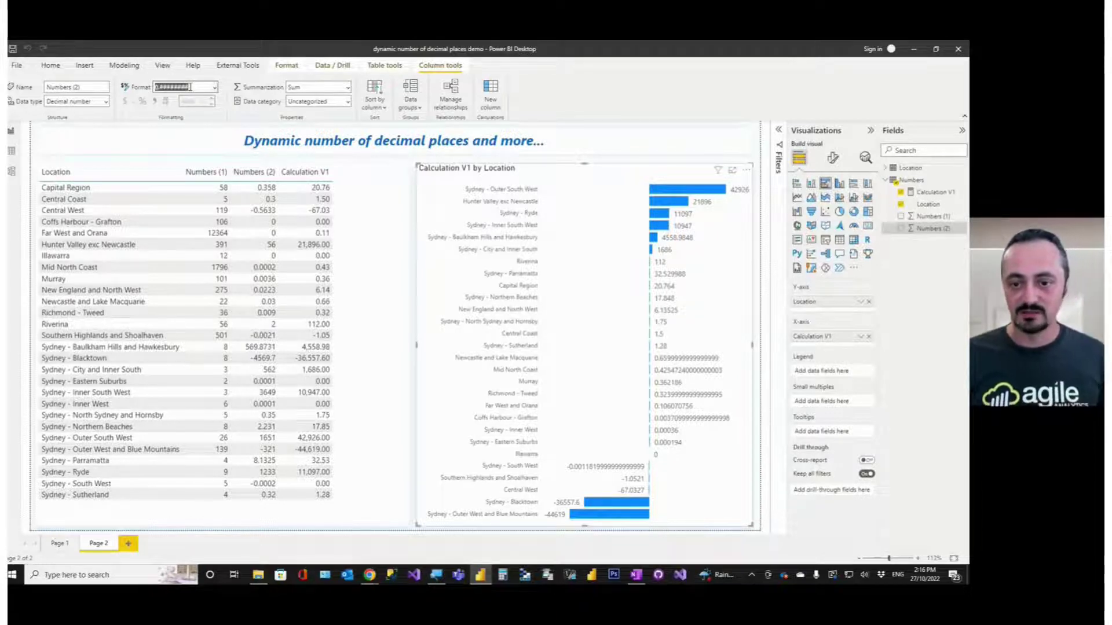
key(Return)
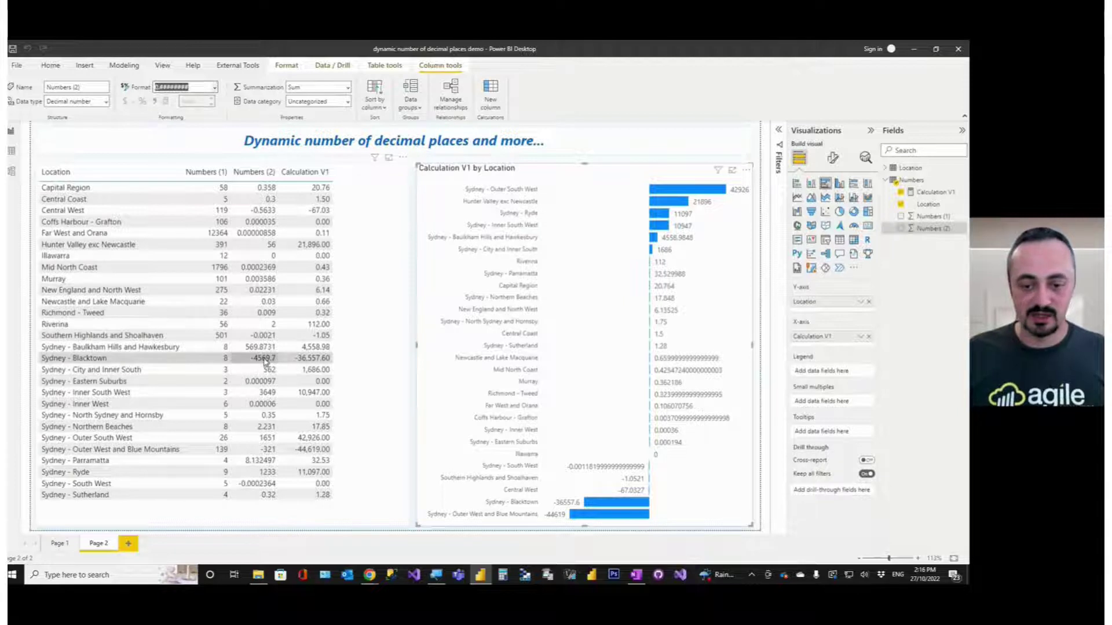
triple_click(191, 87)
key(ctrl+c)
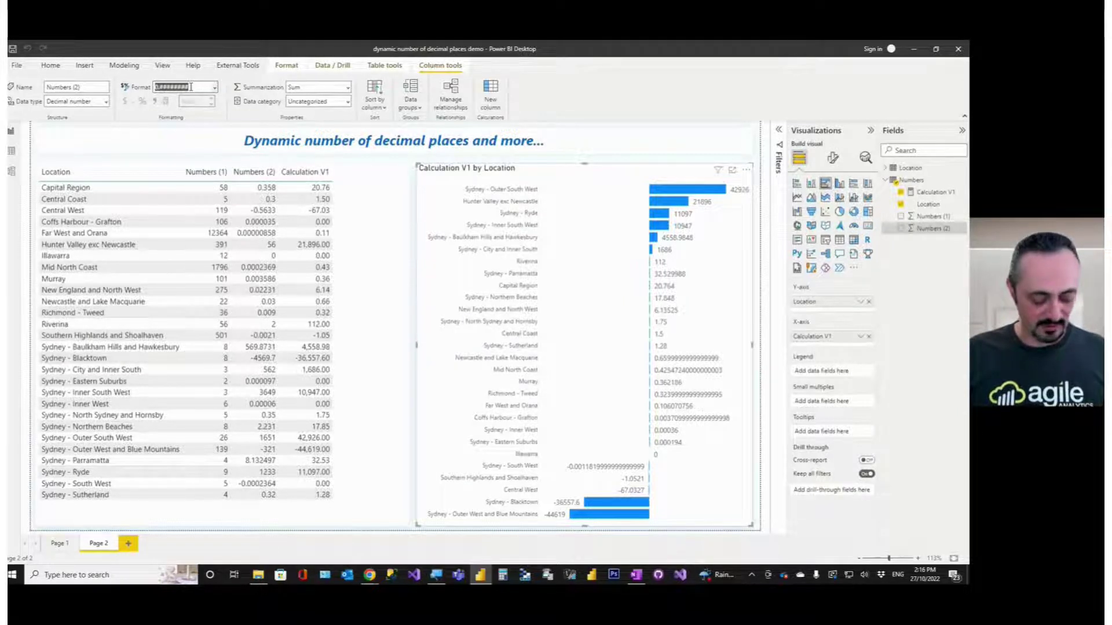
Paste the 0.######## format over Calculation V1's General format.
click(924, 194)
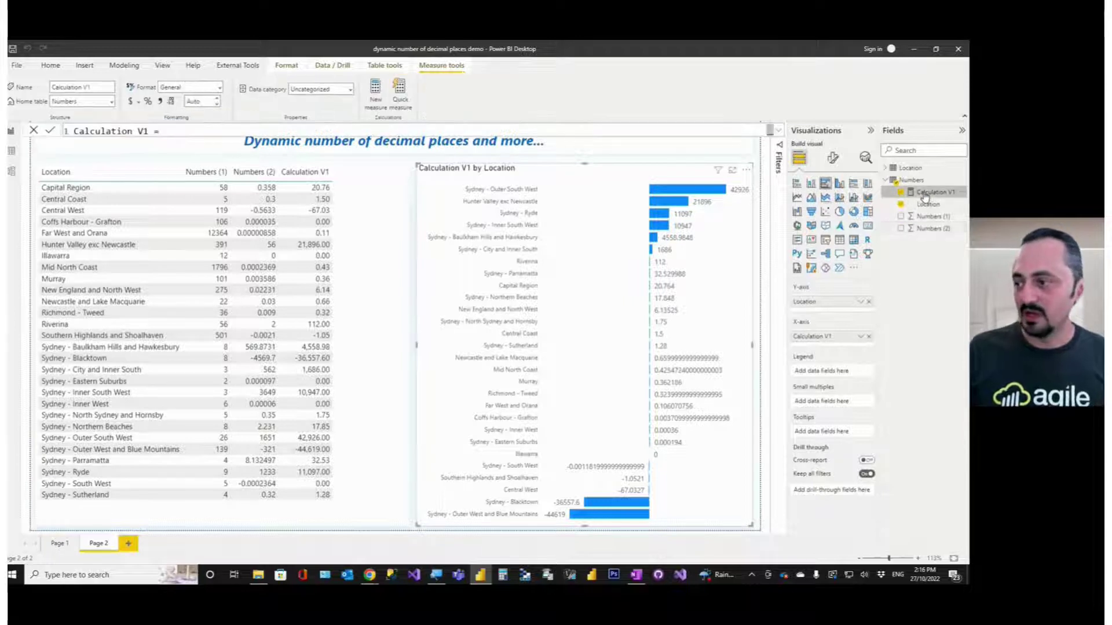
triple_click(182, 86)
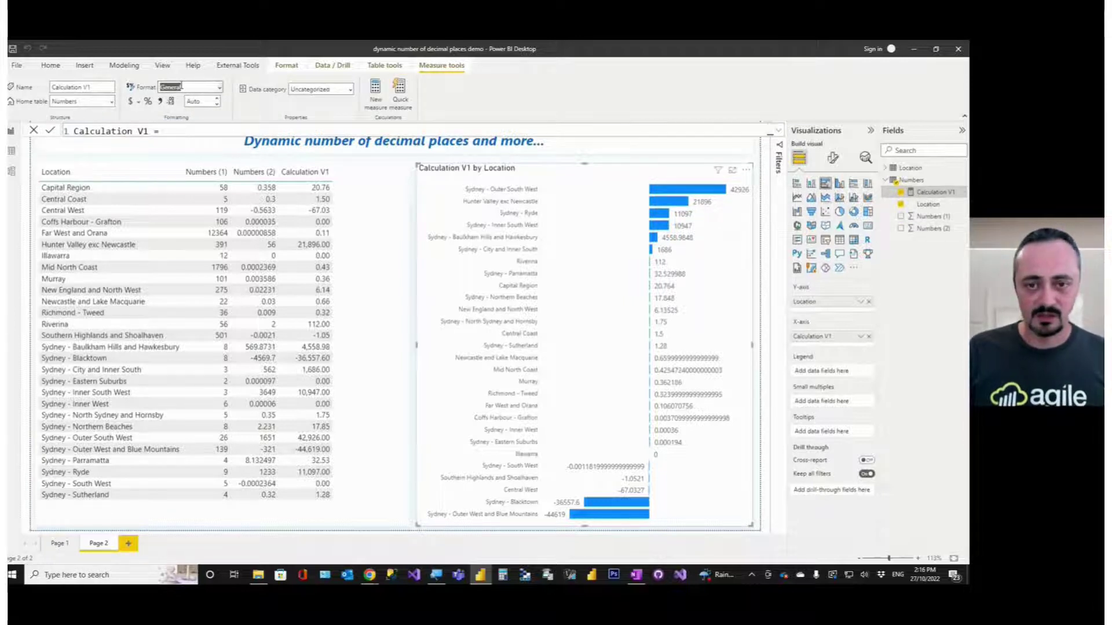
click(181, 87)
key(ctrl+v)
key(Return)
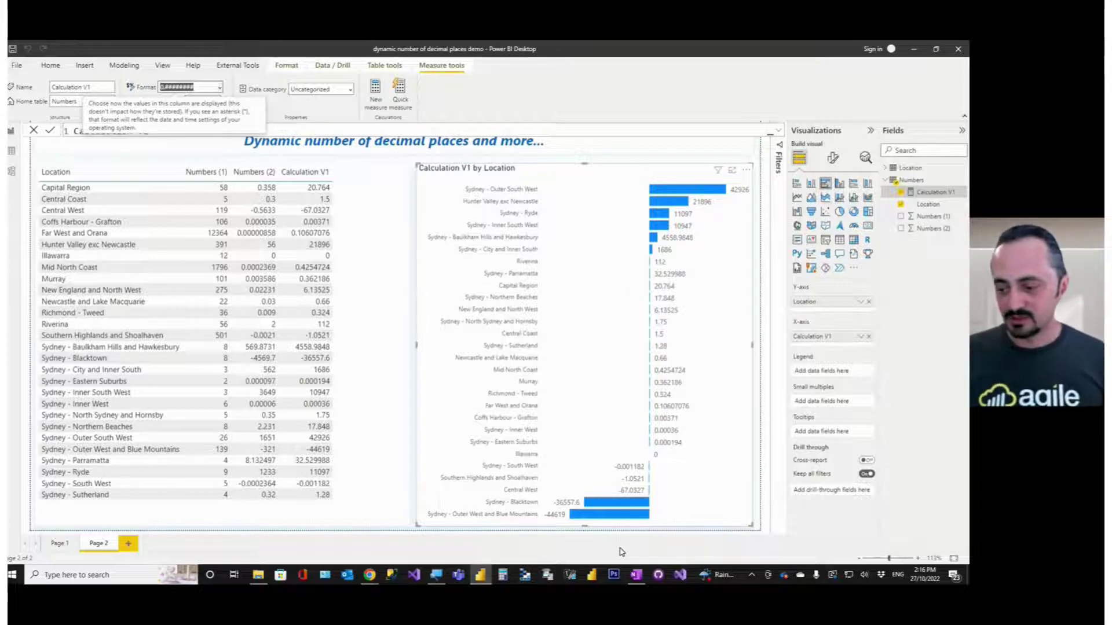
Recheck Calculation V1's 0.######## format code and select the Numbers (2) column.
click(637, 532)
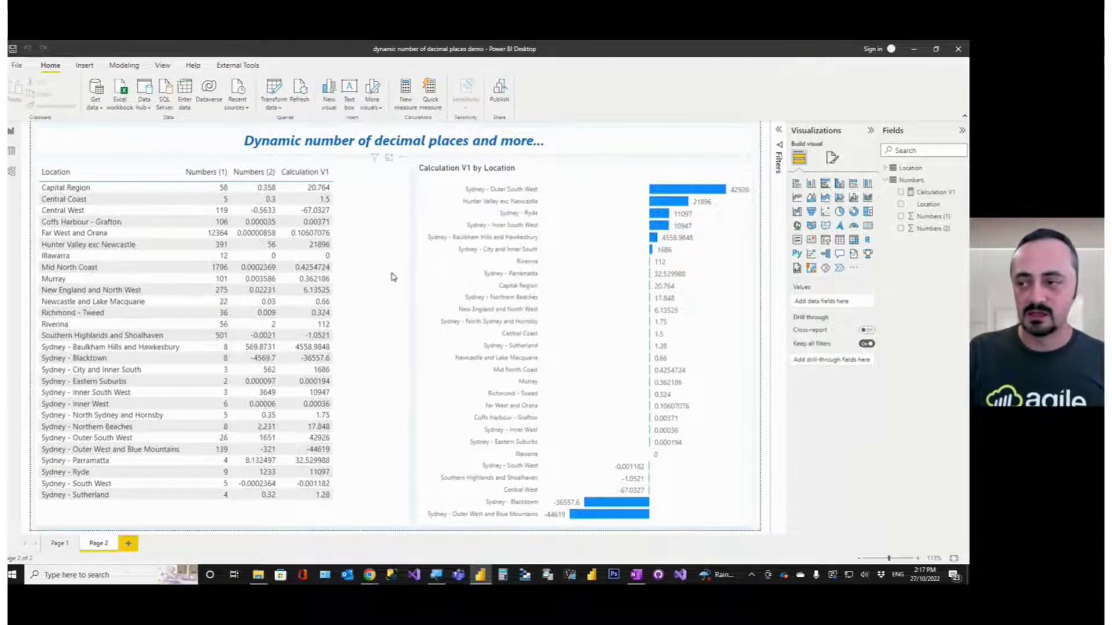
click(946, 194)
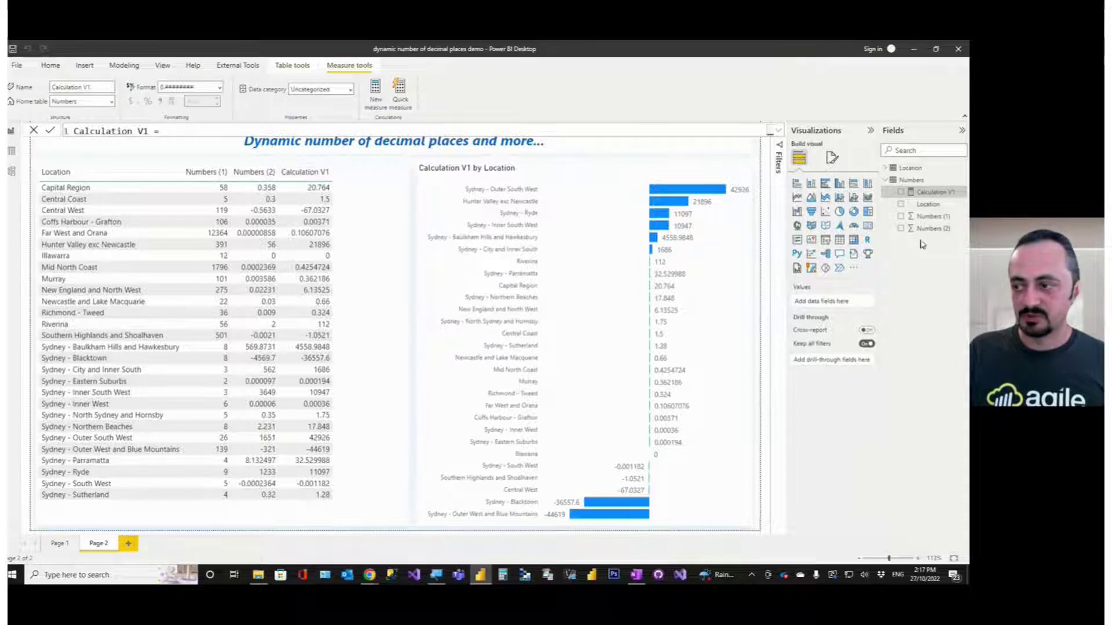
click(159, 89)
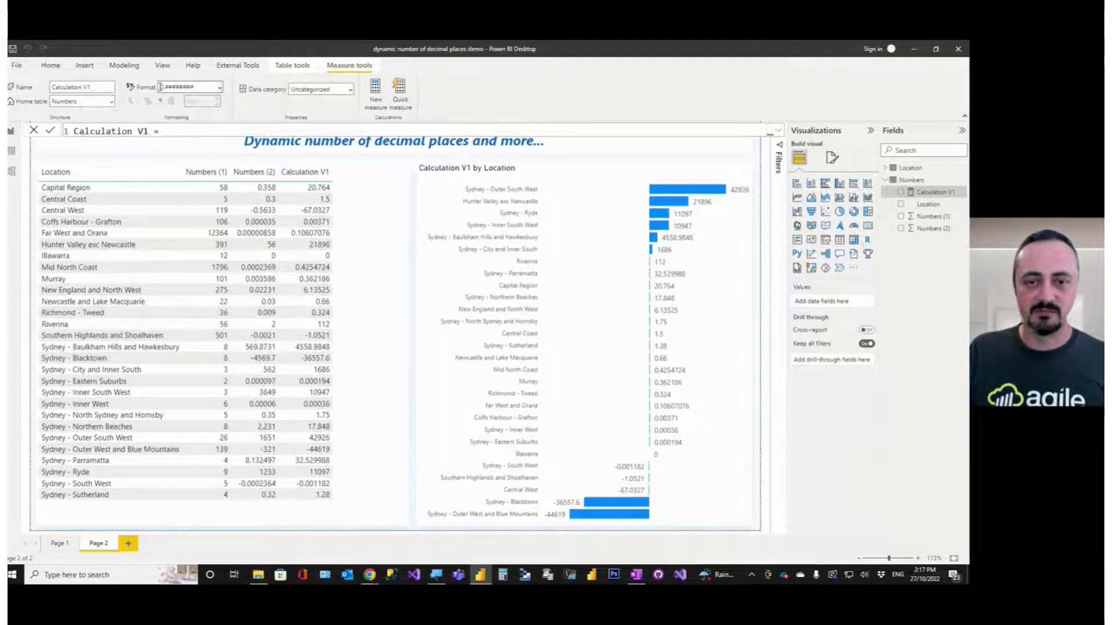
click(932, 228)
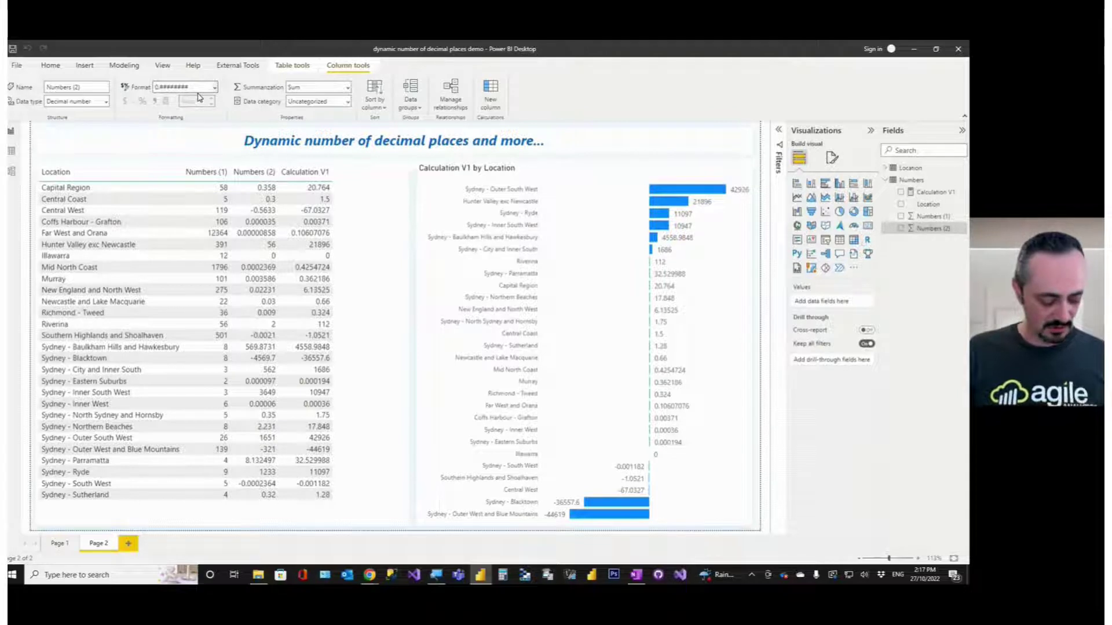
Add an "AUD" prefix to the Numbers (2) format so values read like AUD 0.358.
key(End)
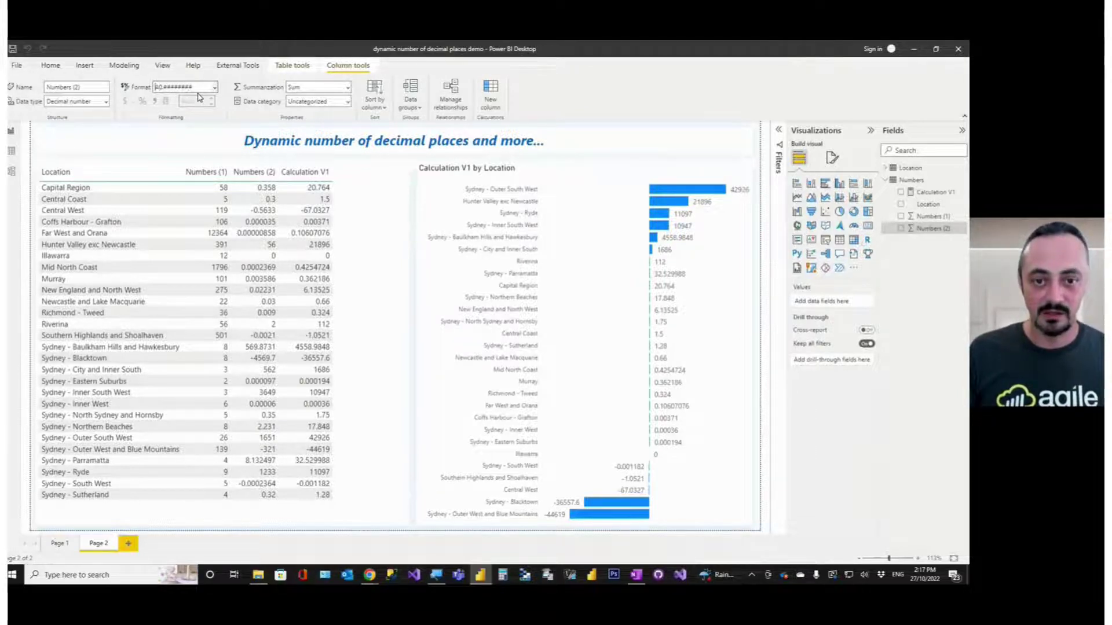
key(Home)
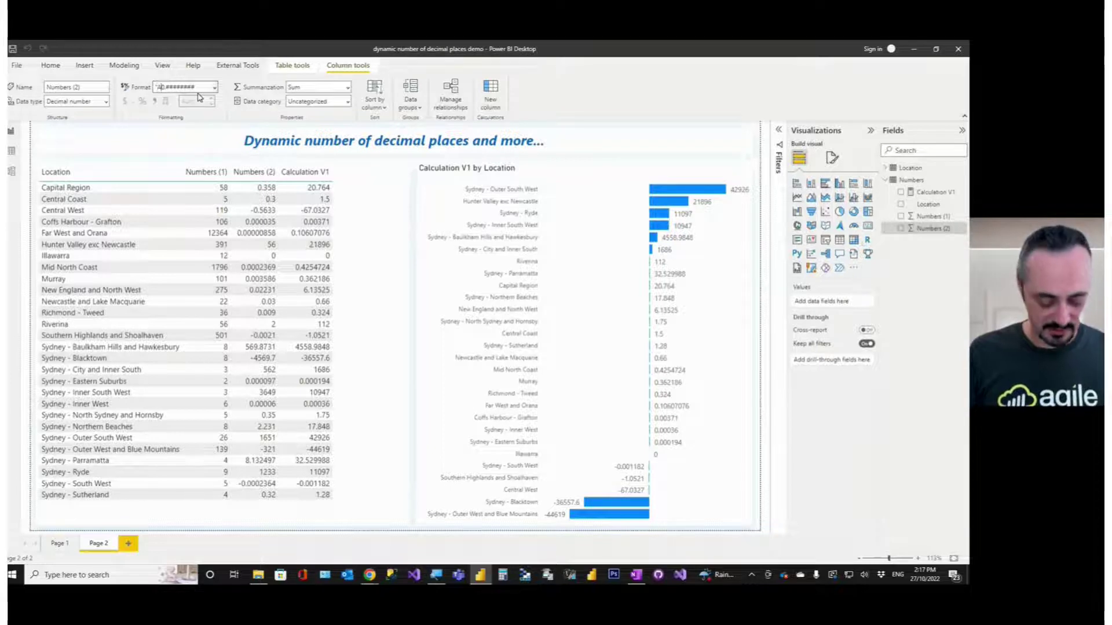
text(UD)
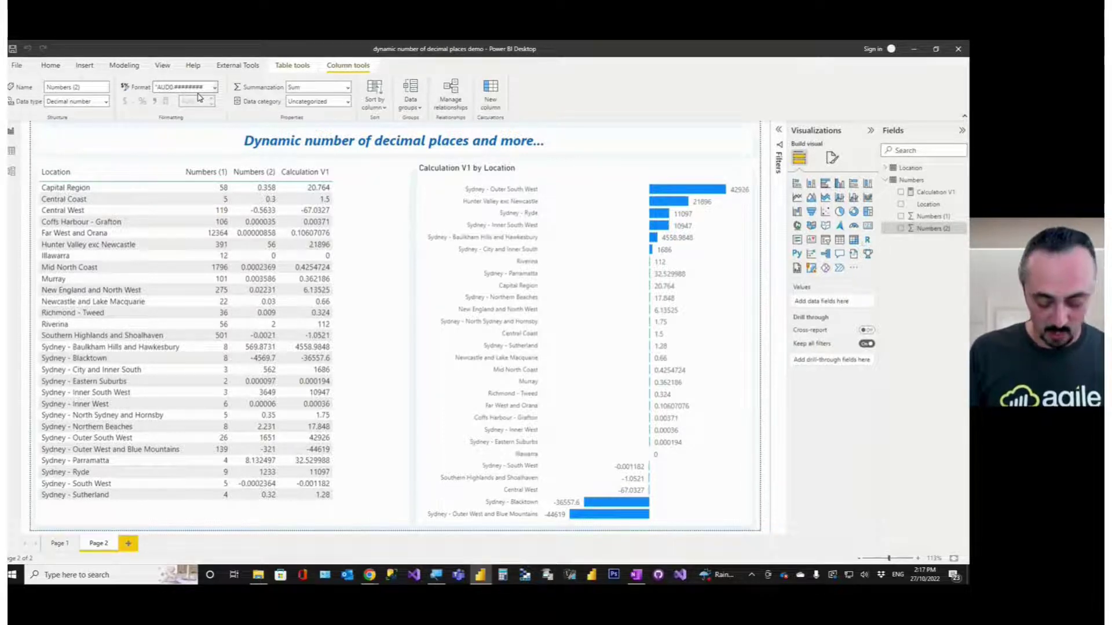
text(")
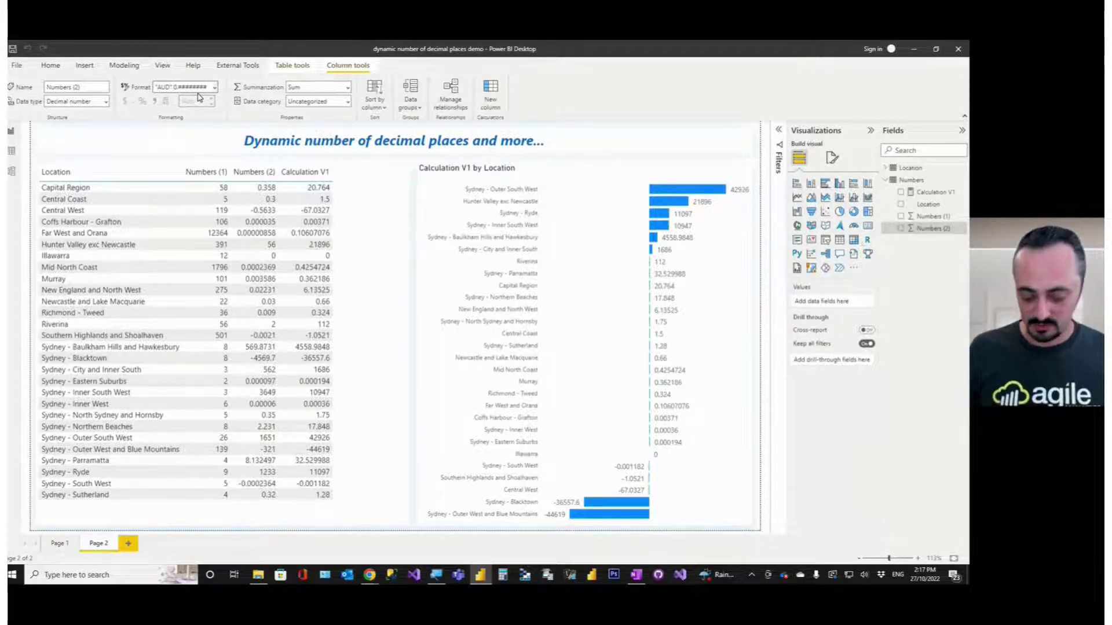
key(Return)
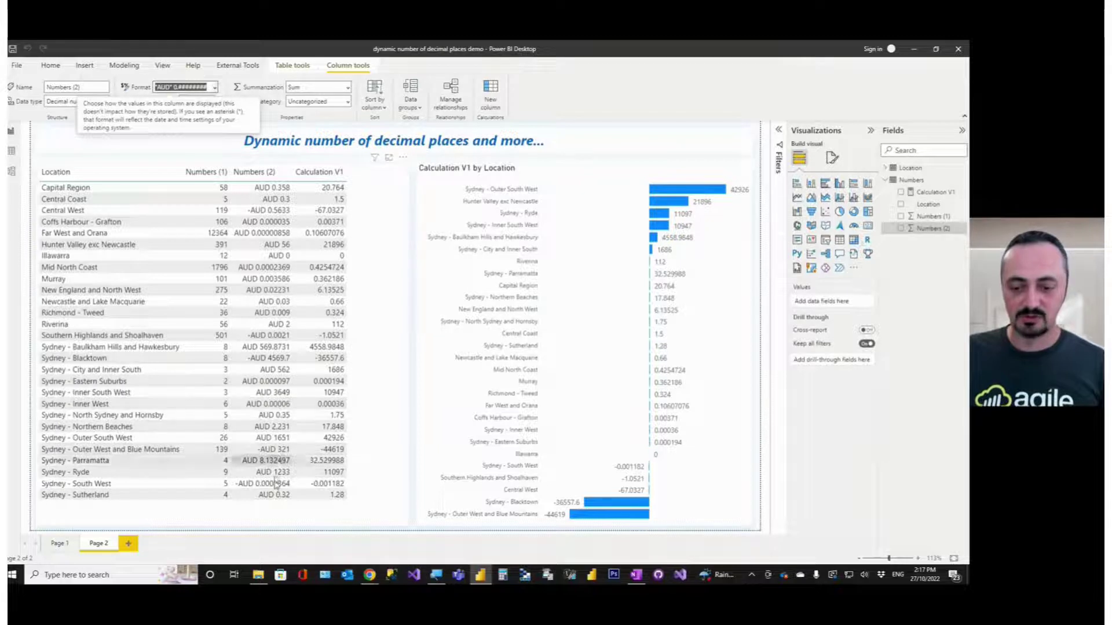
click(160, 86)
drag(159, 86, 169, 86)
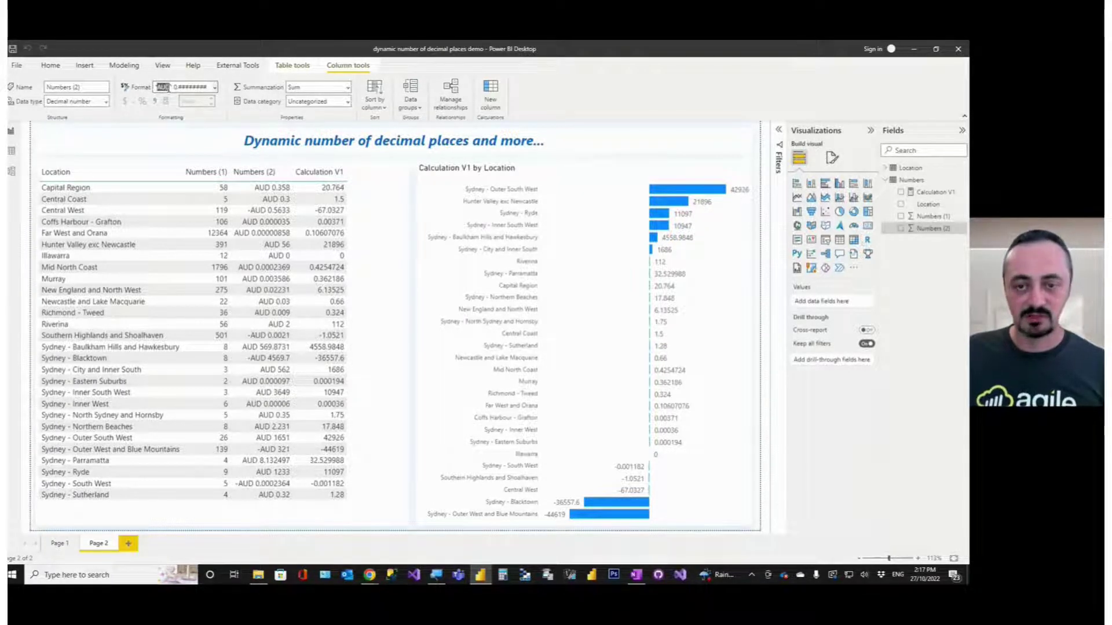
key(Right)
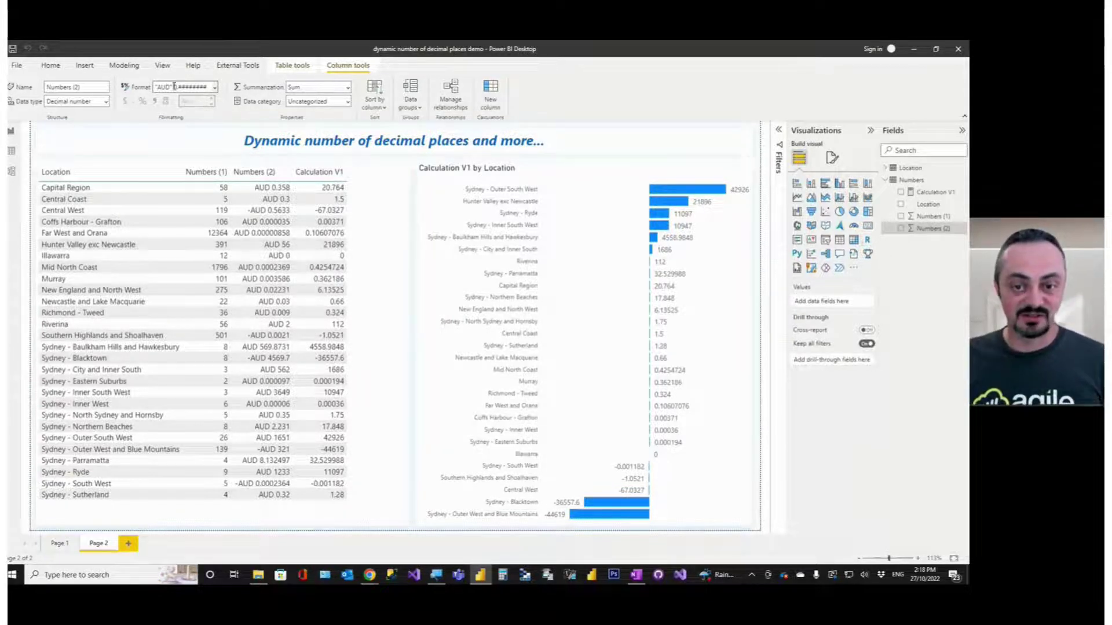
drag(174, 86, 154, 86)
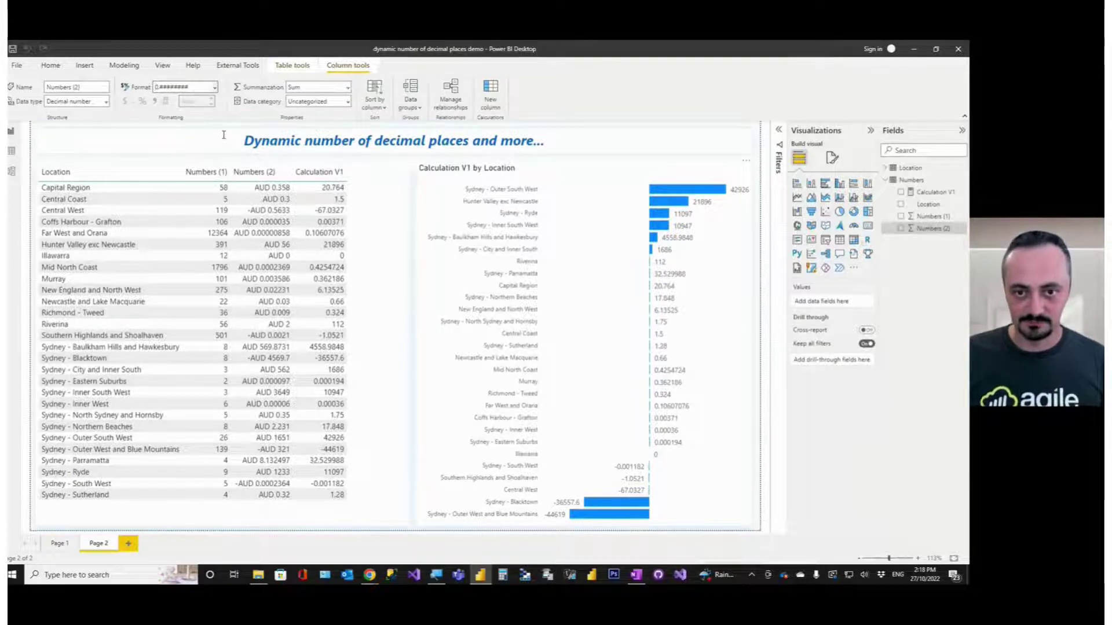
Replace the AUD prefix with the three-section format 0.###;(0.###);"Zero" for Numbers (2).
click(200, 86)
key(BackSpace)
key(BackSpace)
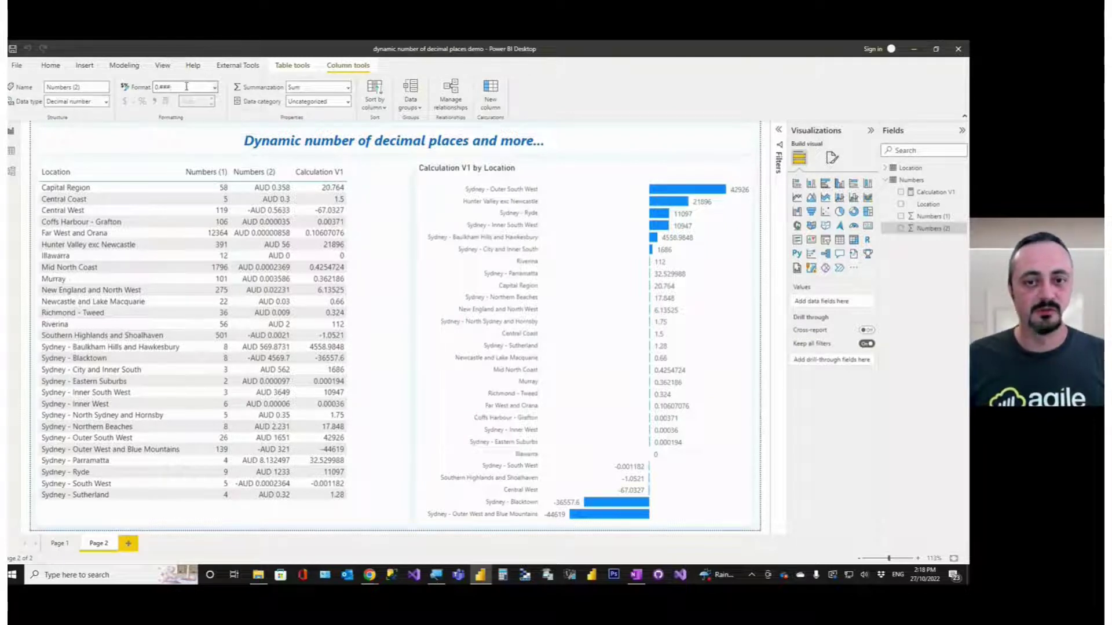
text(; ()
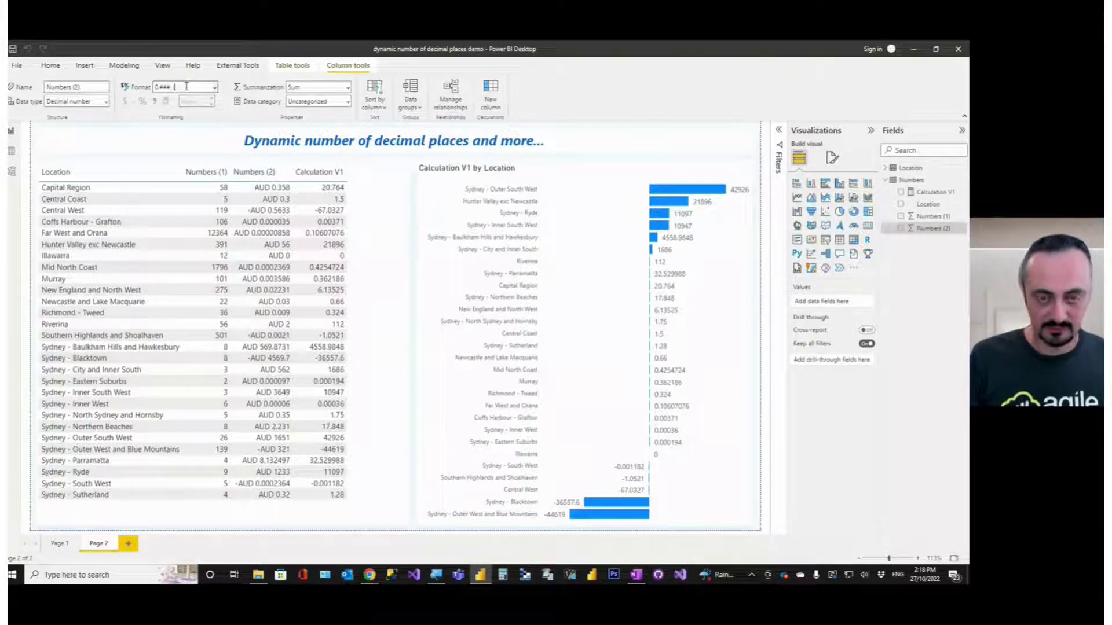
text(0)
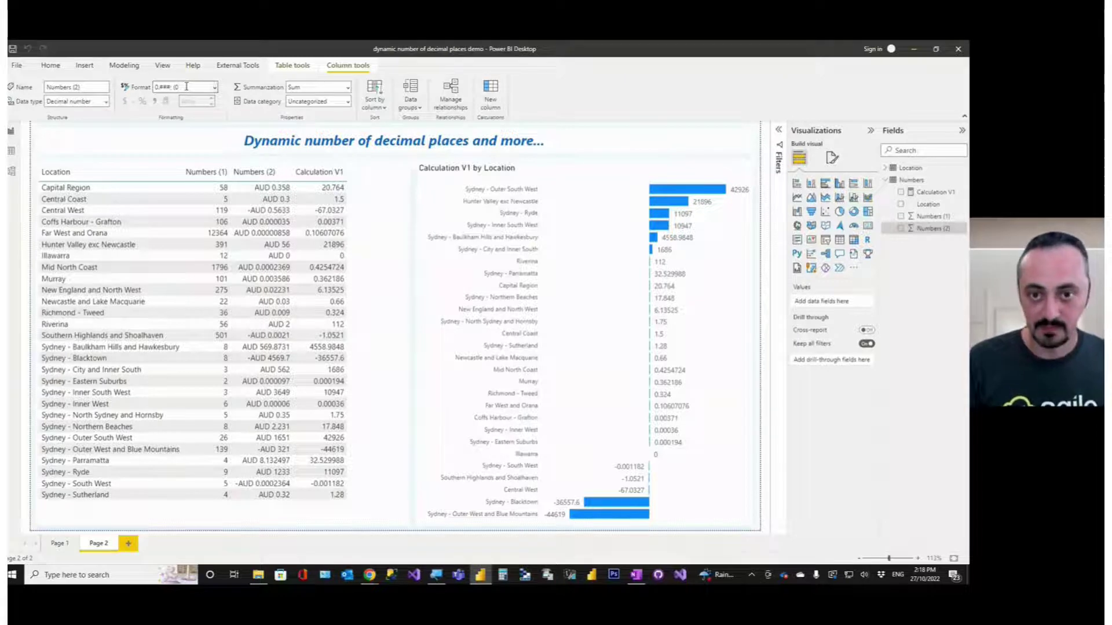
text(.###)
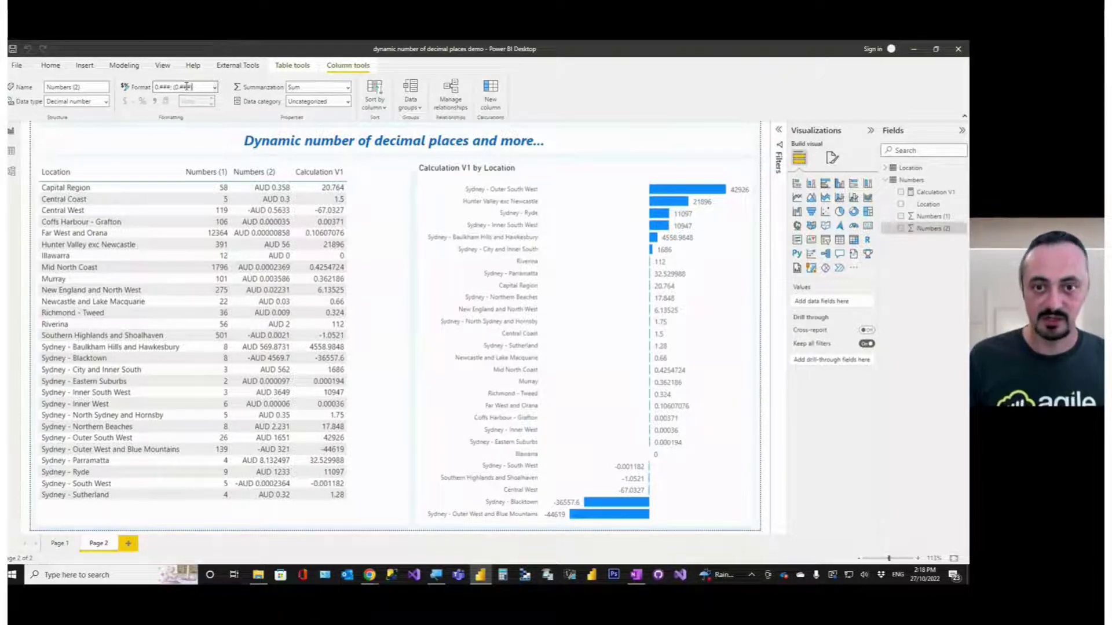
text())
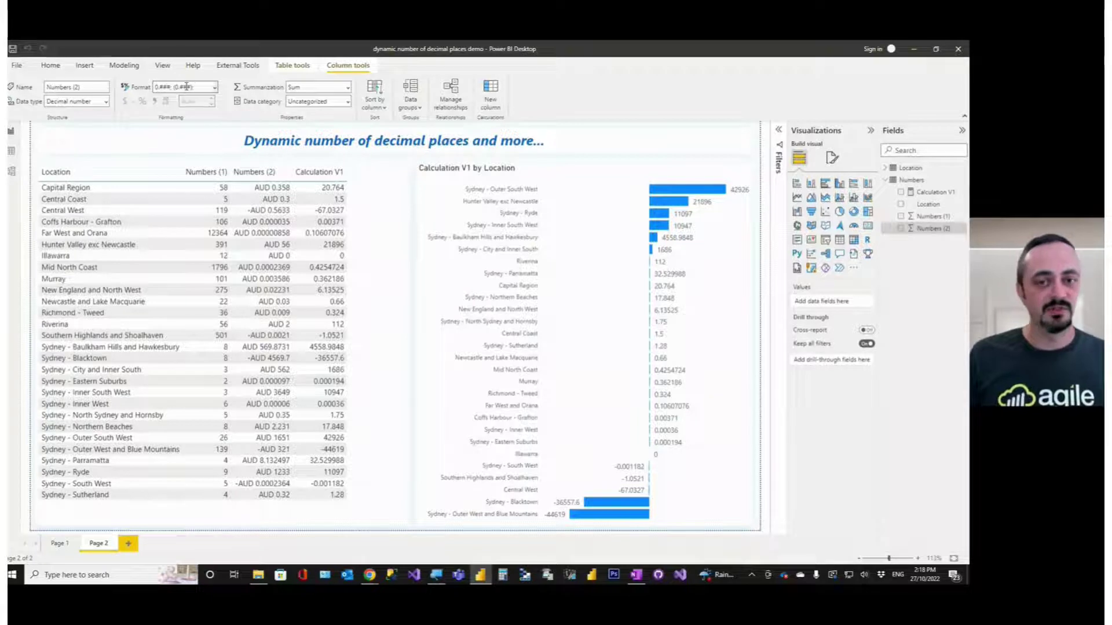
text(; "Zero)
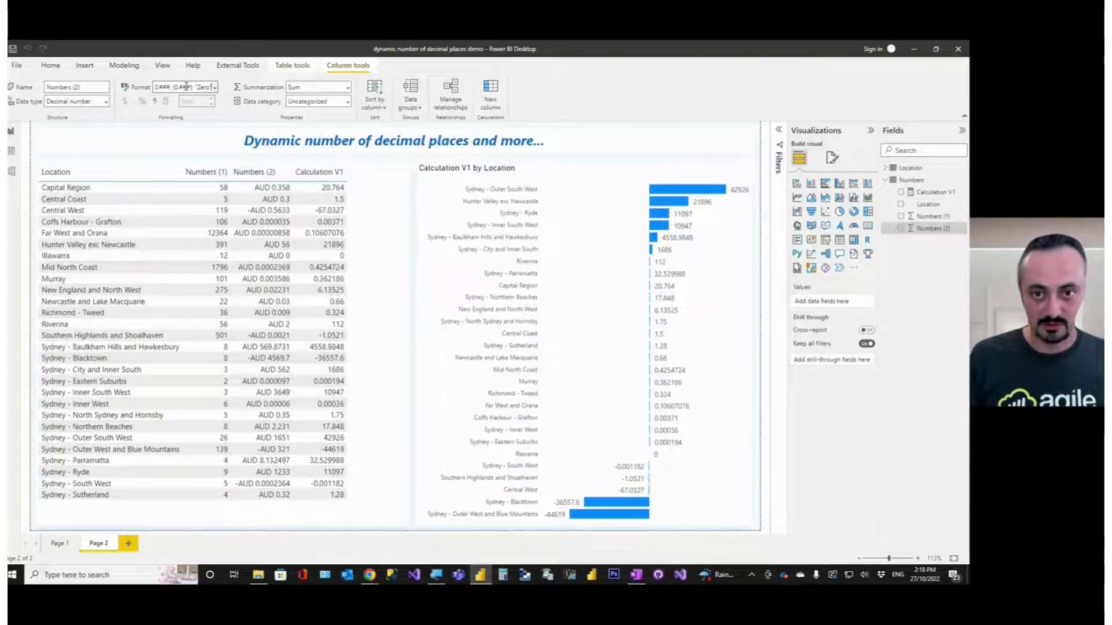
key(Return)
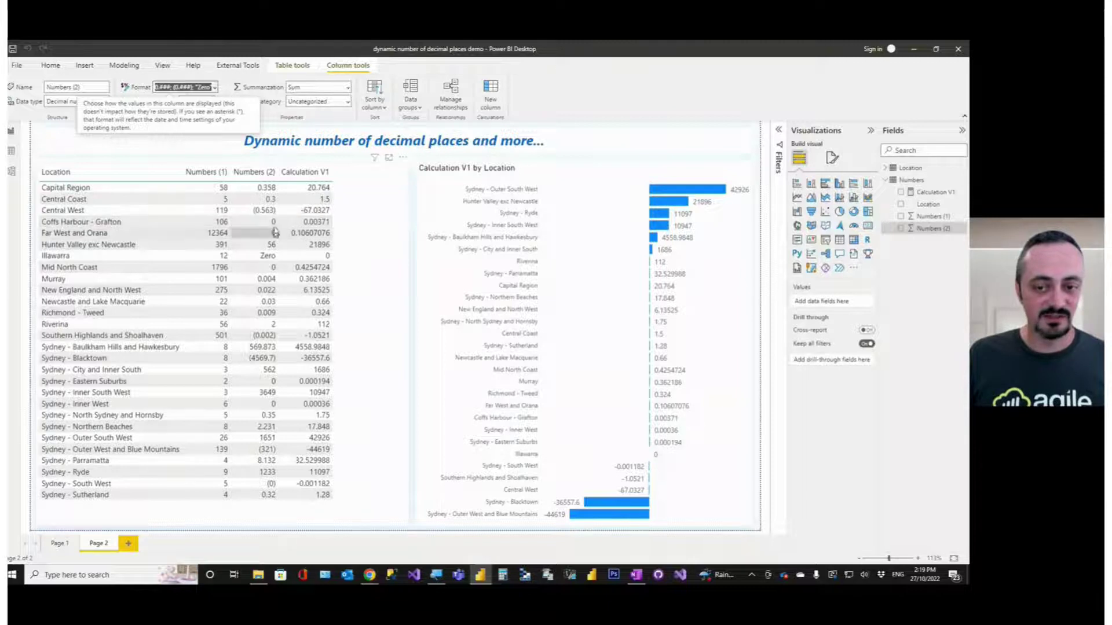
Add extra # decimal places to the positive and negative sections of Numbers (2)'s format.
click(164, 86)
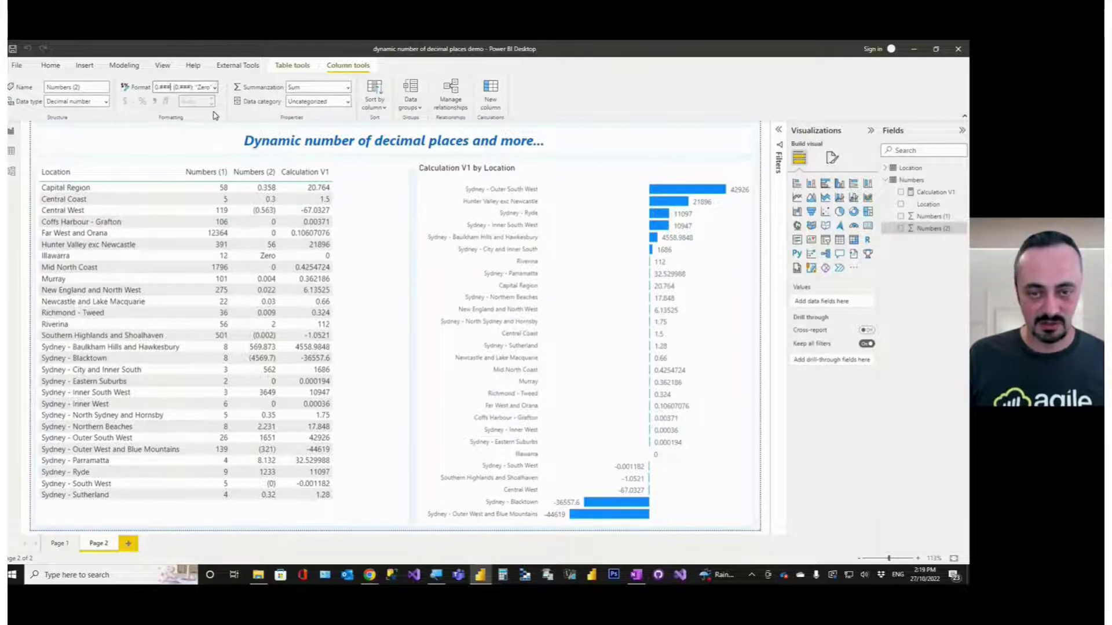
key(End)
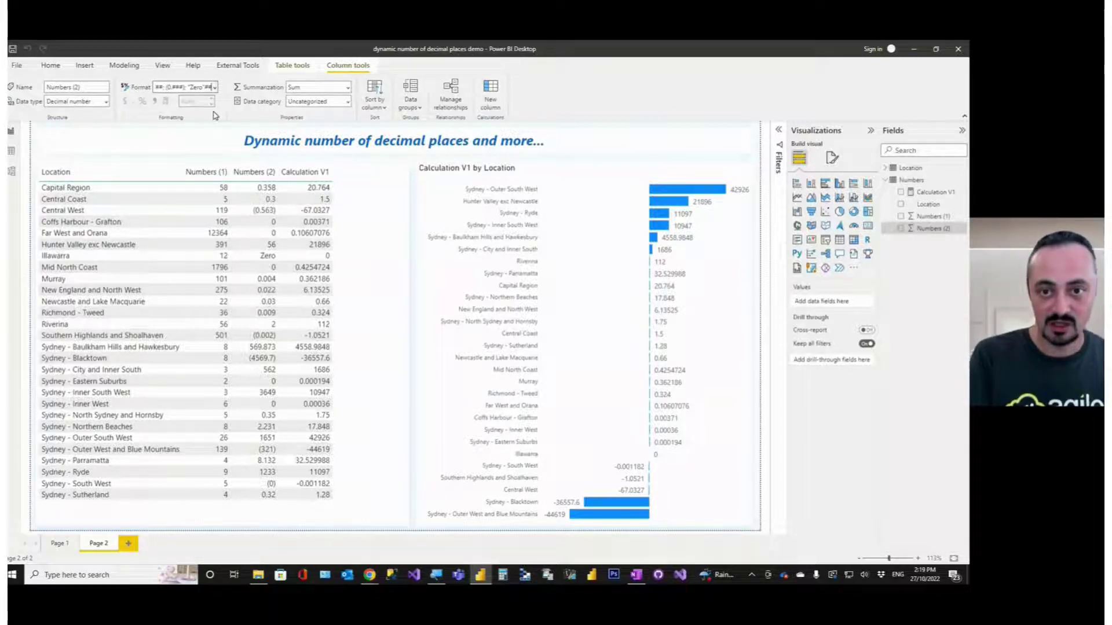
key(BackSpace)
key(BackSpace)
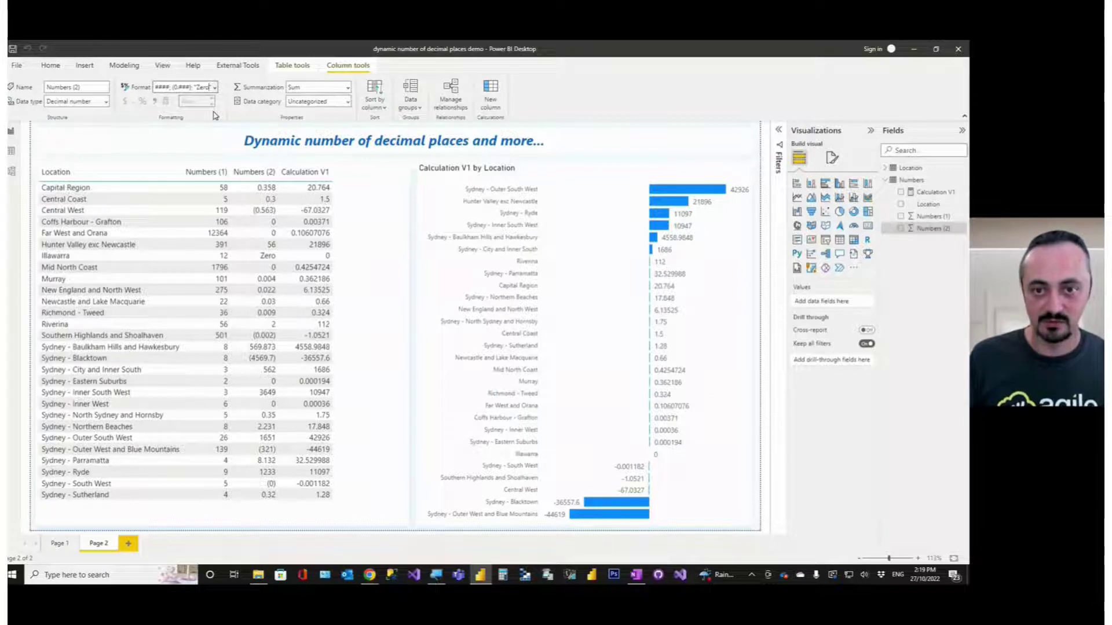
key(Home)
text(0.)
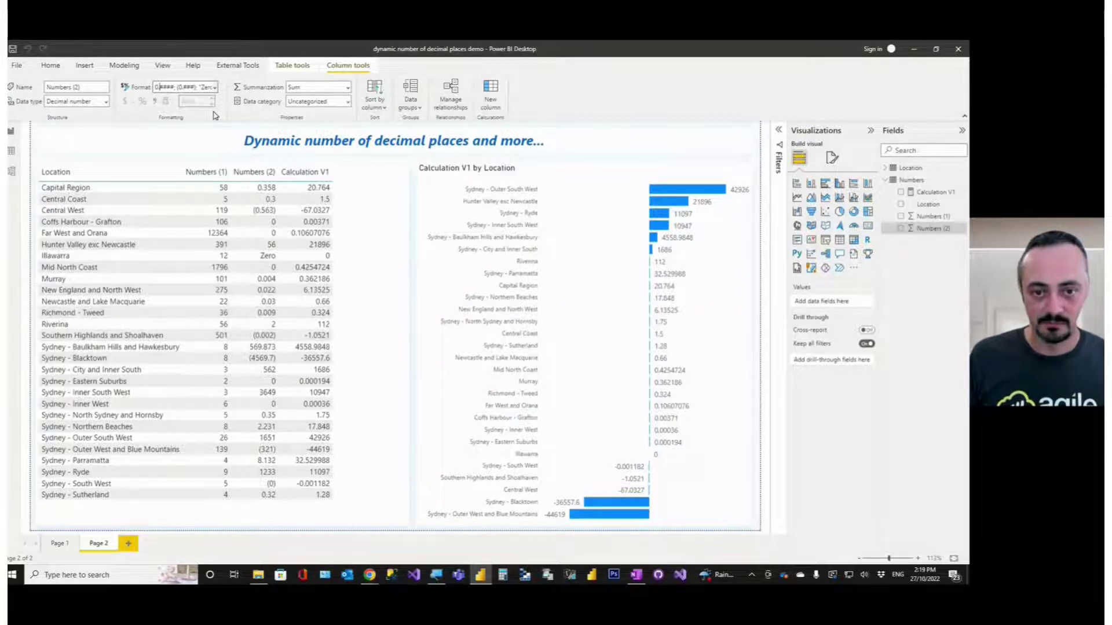
text(####)
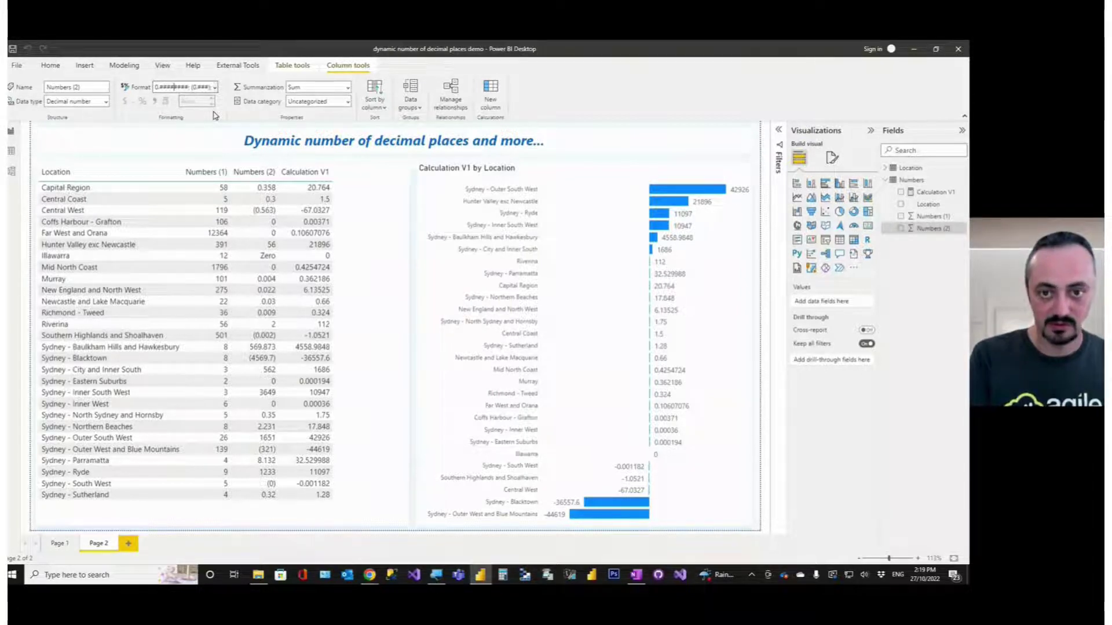
key(Right)
key(Right)
key(Right)
key(Right)
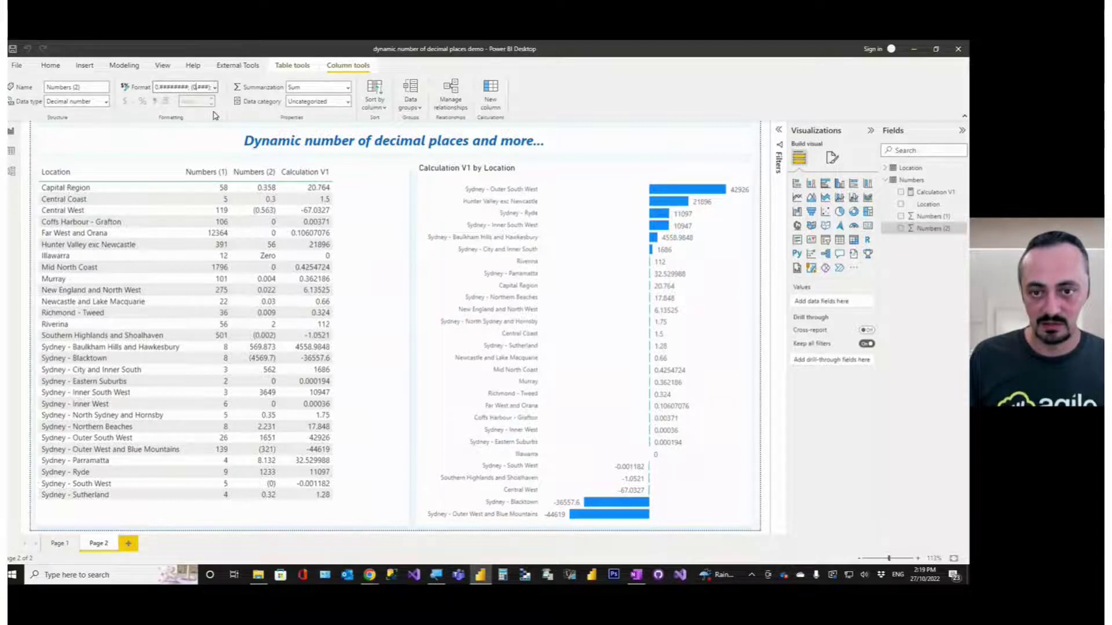
text(####)
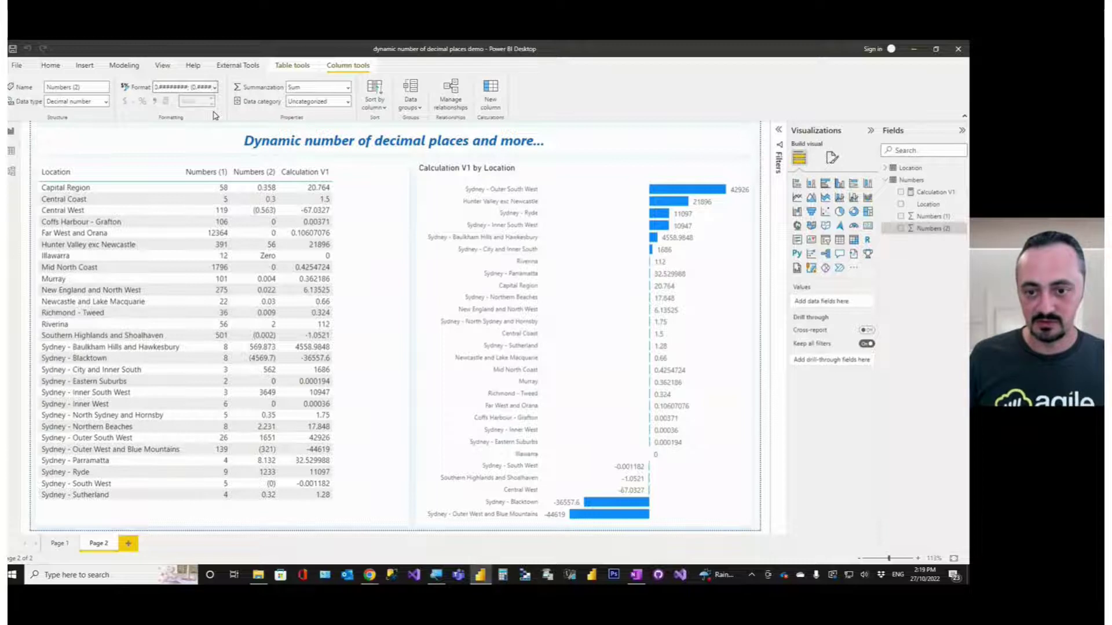
key(Return)
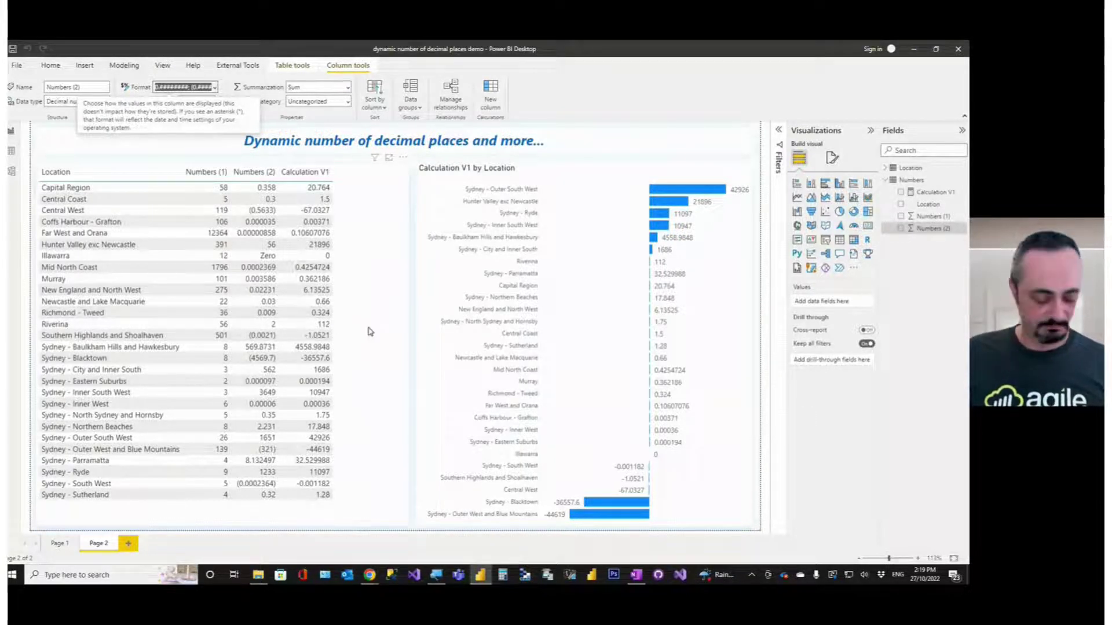
Paste the copied format string into Calculation V1's Format box.
click(917, 195)
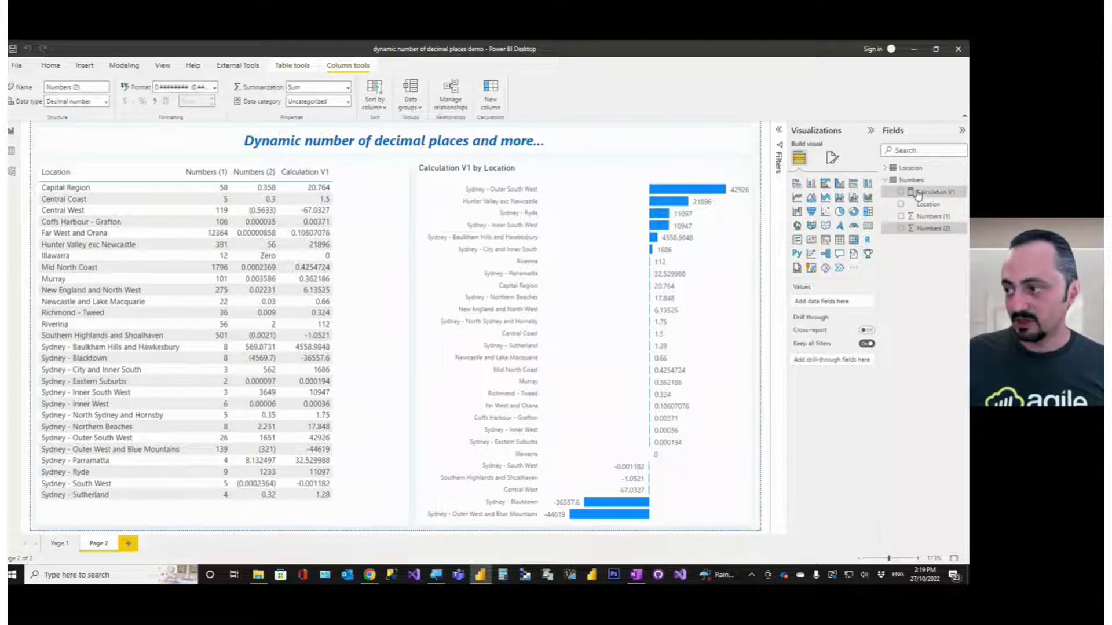
click(199, 88)
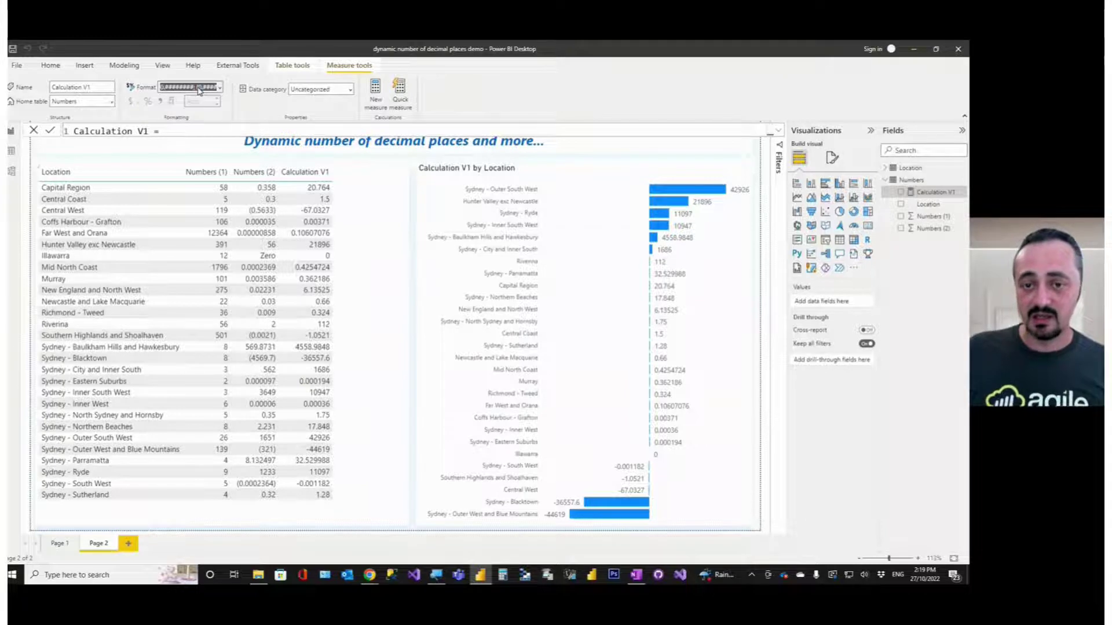
key(ctrl+v)
key(Return)
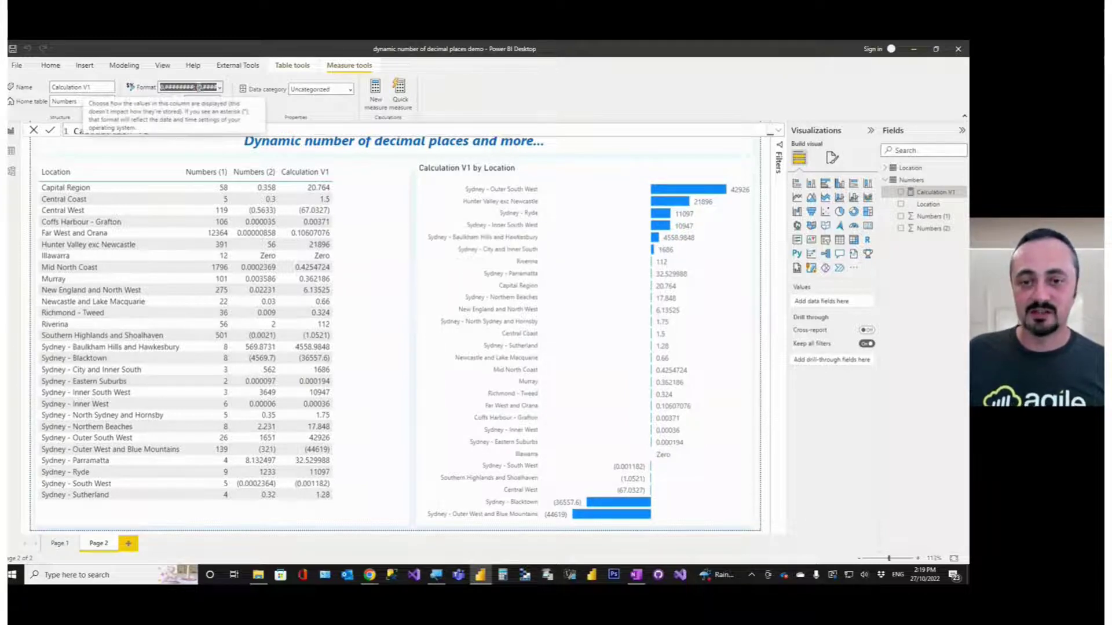
Edit Calculation V1's format to #;"Negative";"Zero" so negatives show as Negative.
click(199, 86)
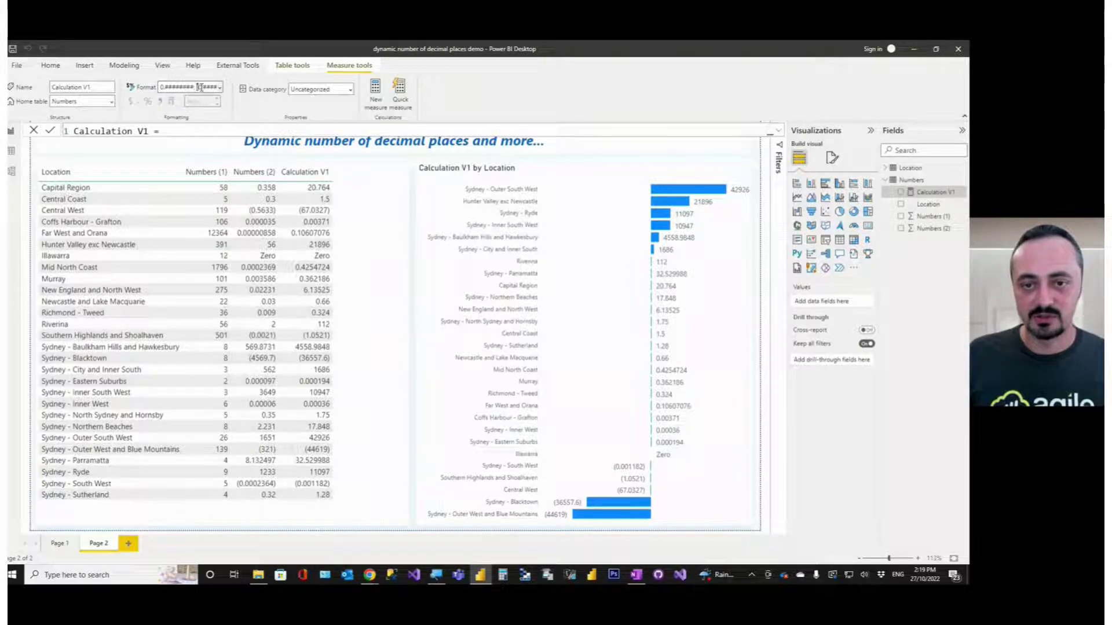
drag(198, 87, 220, 91)
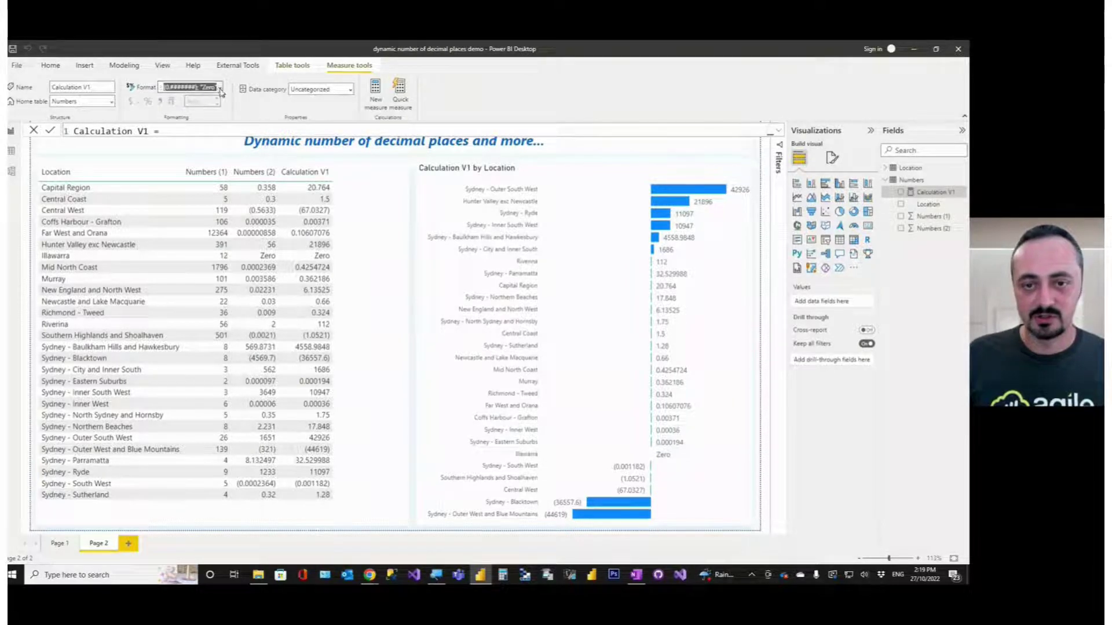
click(260, 143)
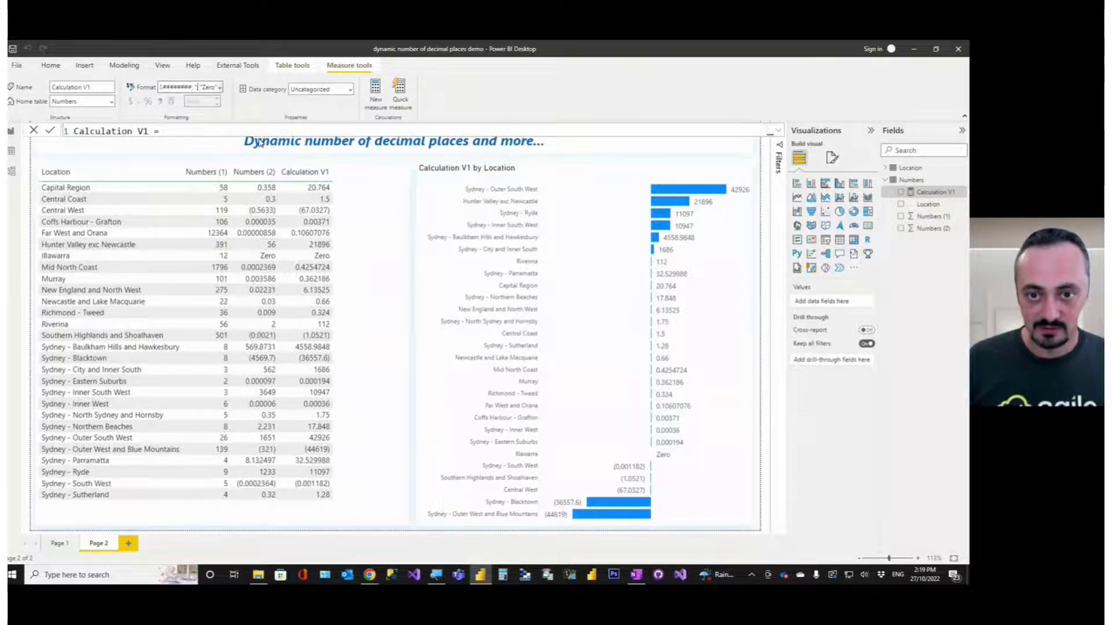
text(Neg)
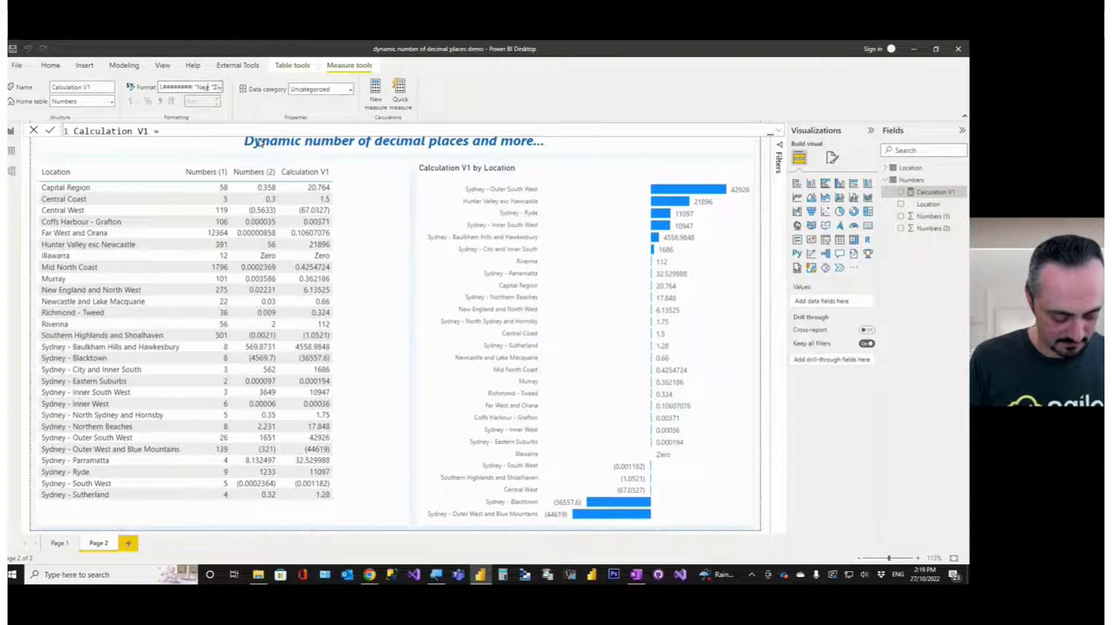
text(ative)
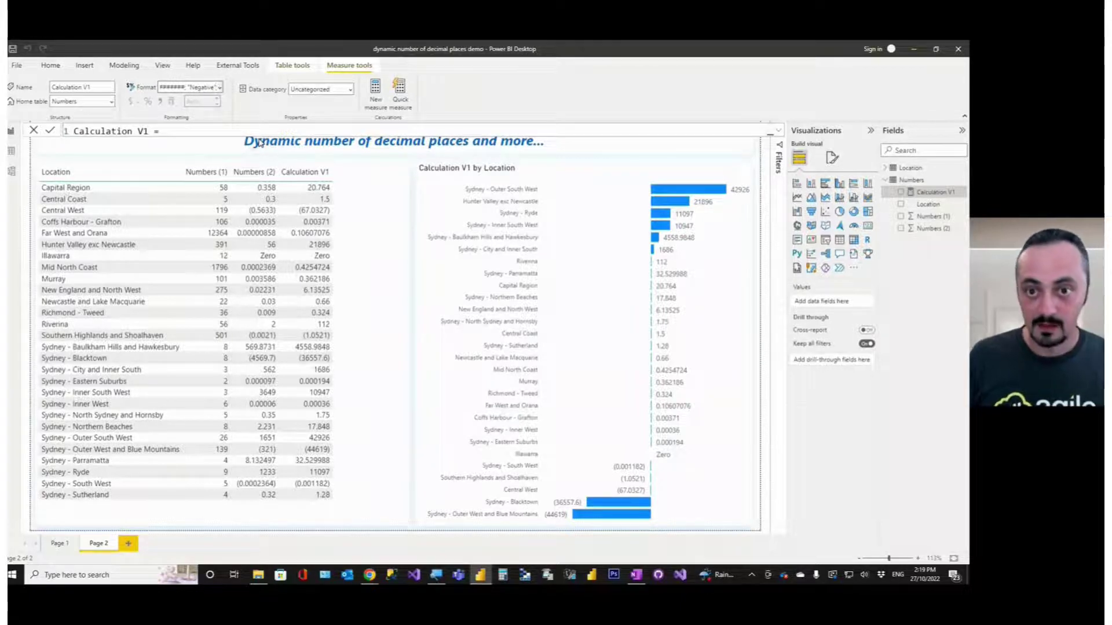
key(Right)
key(Right)
key(Right)
key(Right)
key(Right)
key(Right)
key(Right)
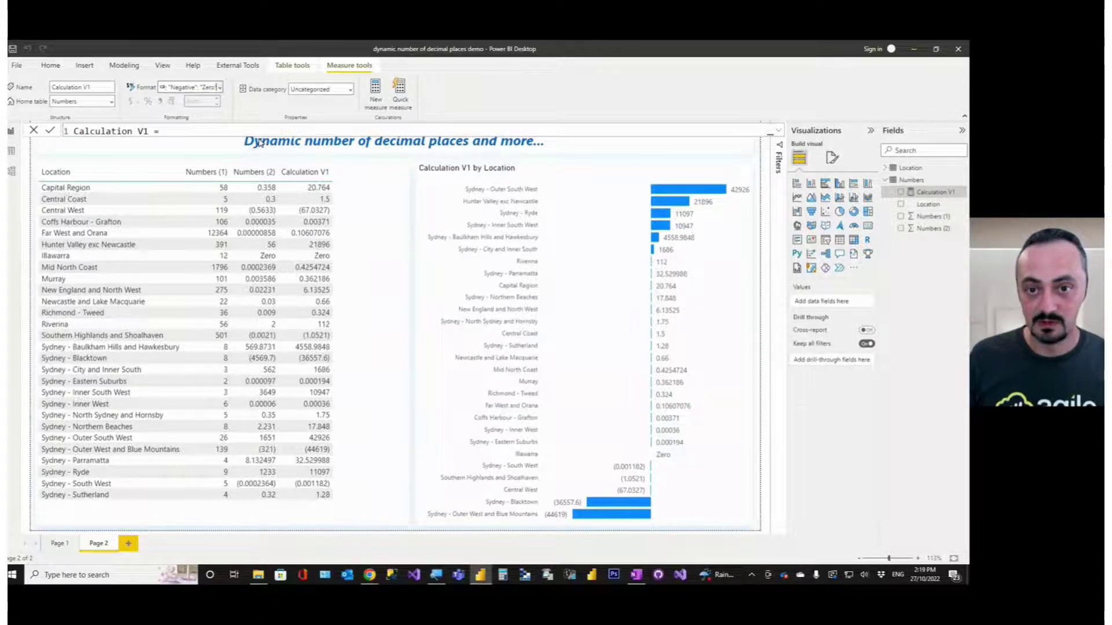
key(Home)
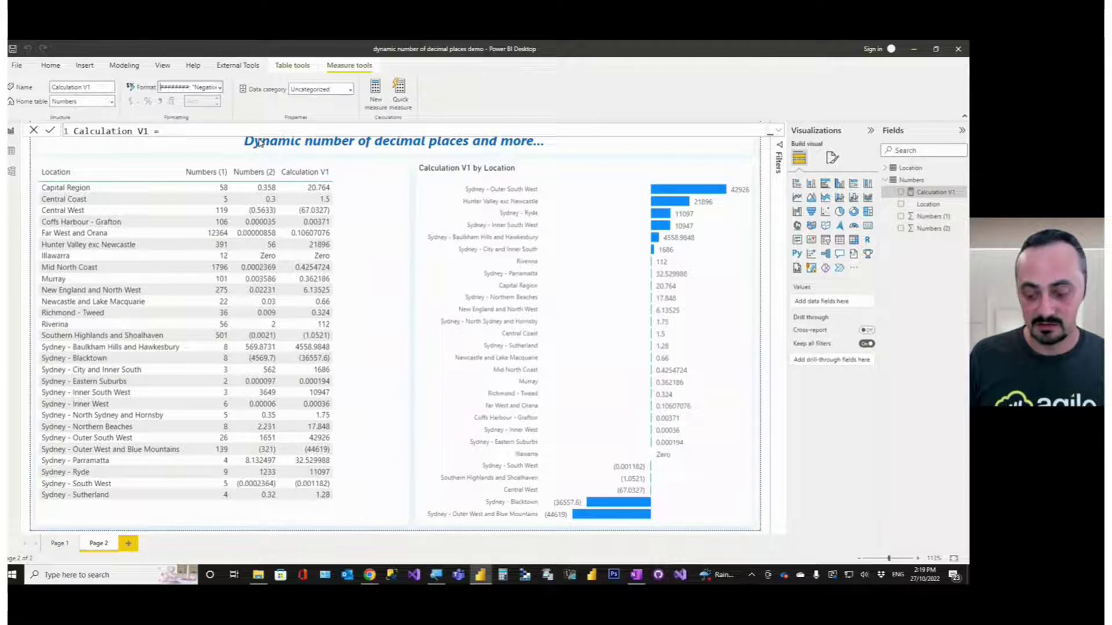
key(ctrl+a)
key(Return)
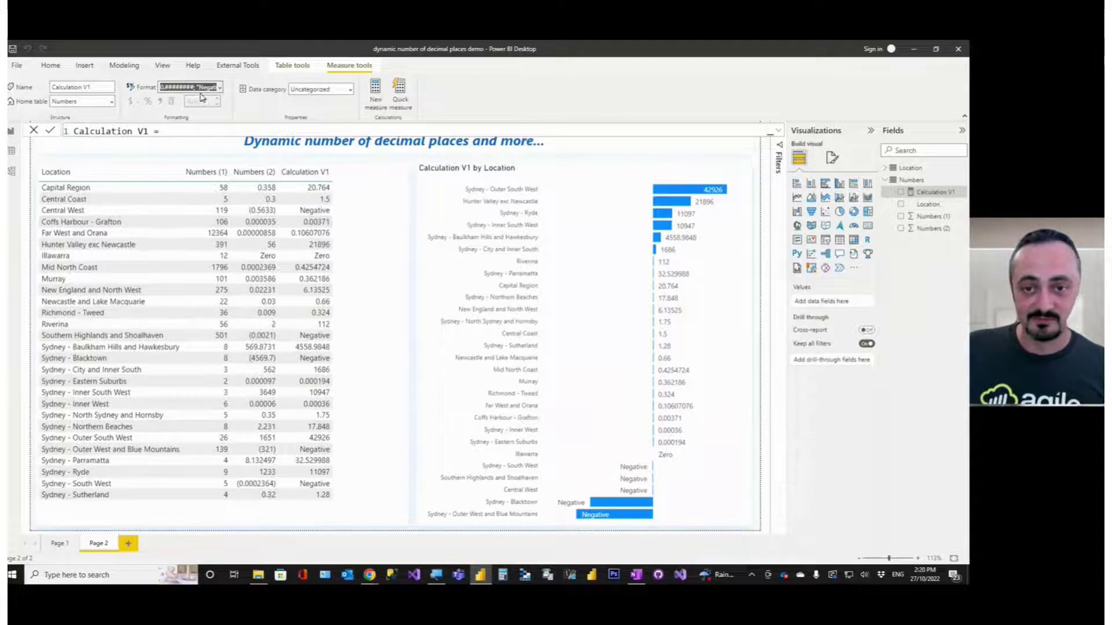
Replace Zero in Calculation V1's format string with the clown face emoji.
drag(196, 86, 211, 87)
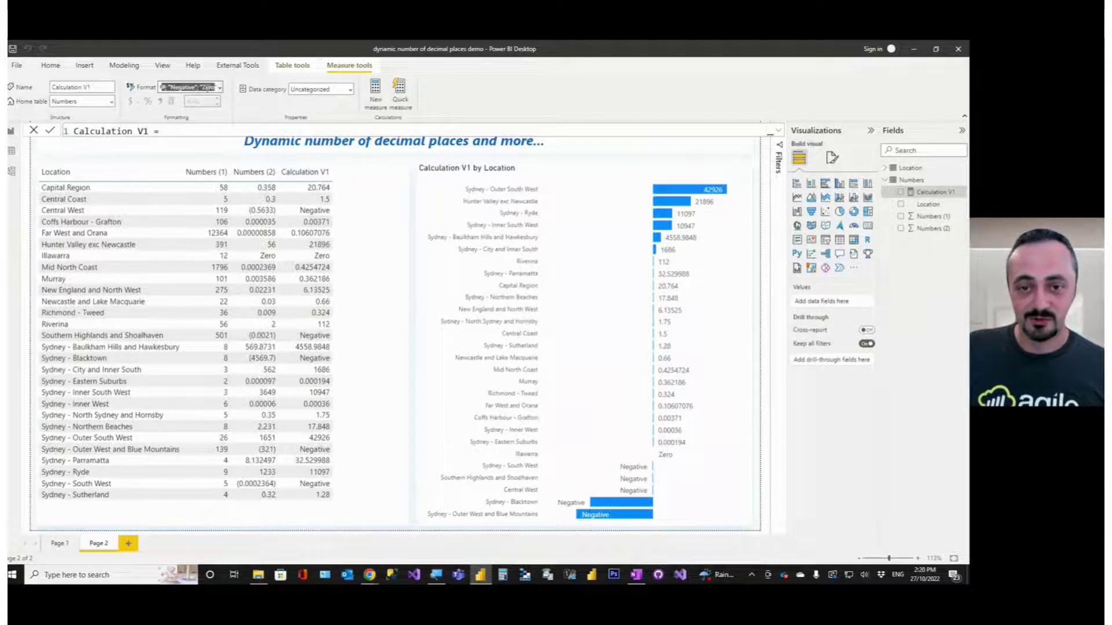
double_click(208, 86)
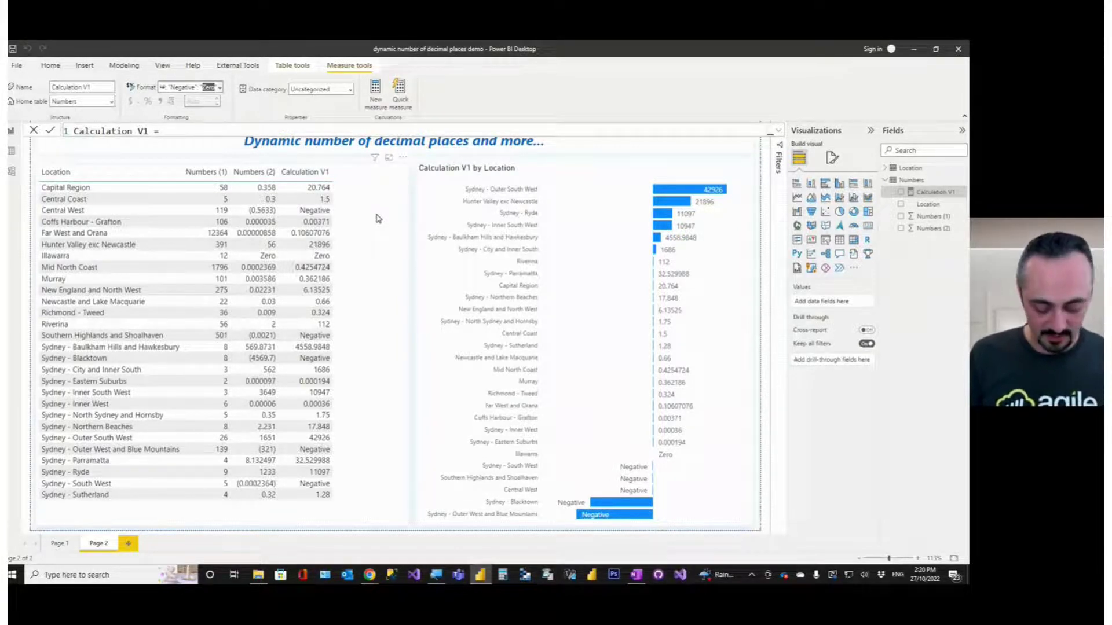
key(super+period)
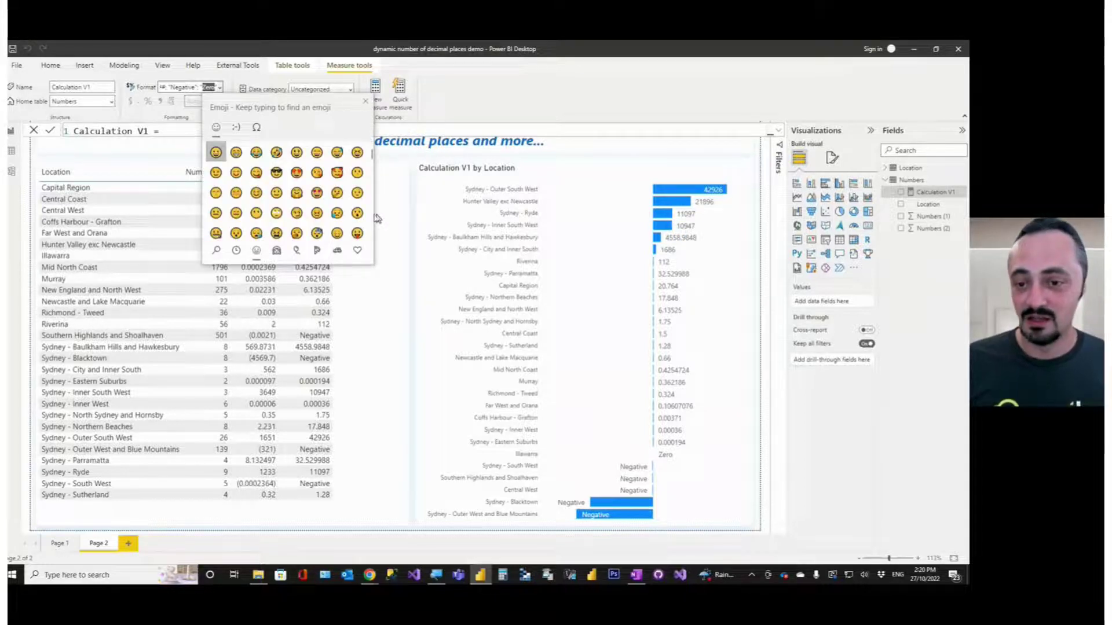
scroll(313, 191, down, 3)
scroll(313, 194, down, 3)
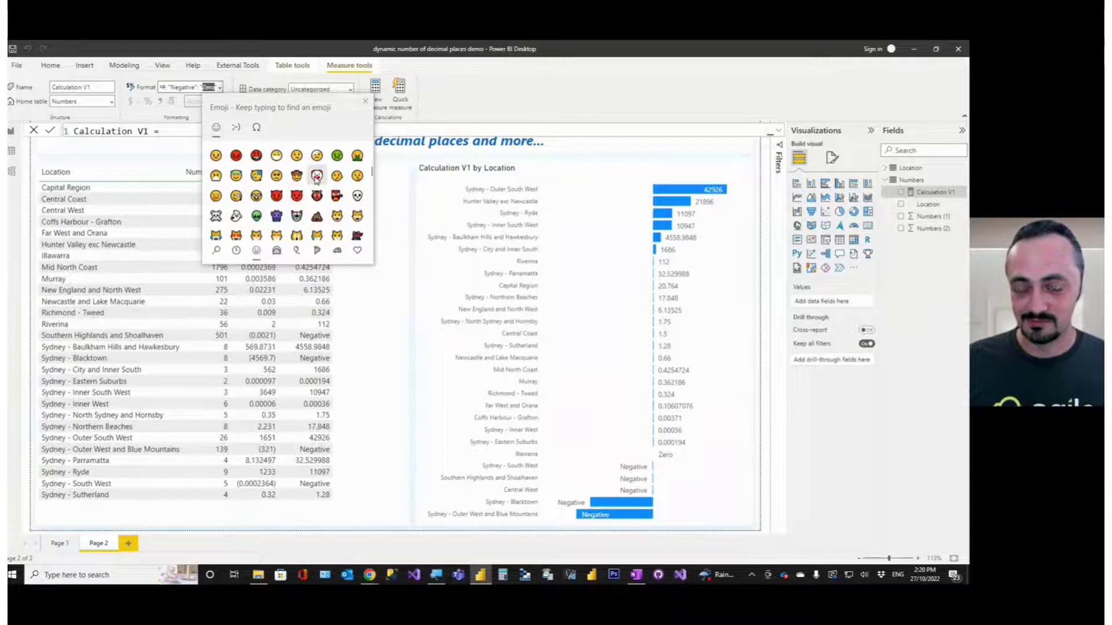
click(316, 178)
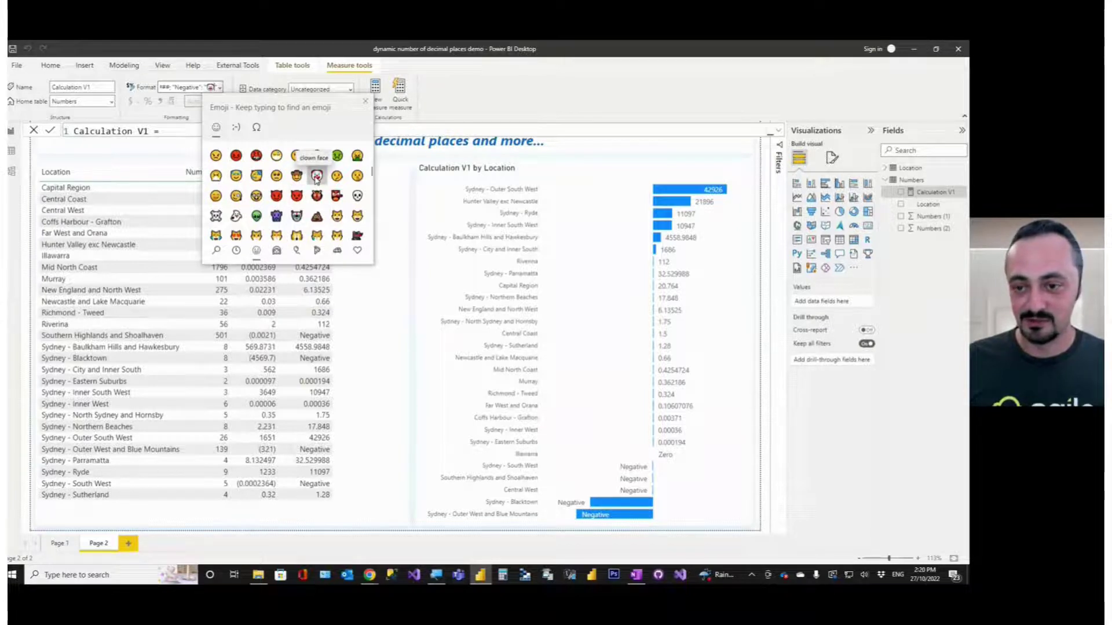
click(183, 86)
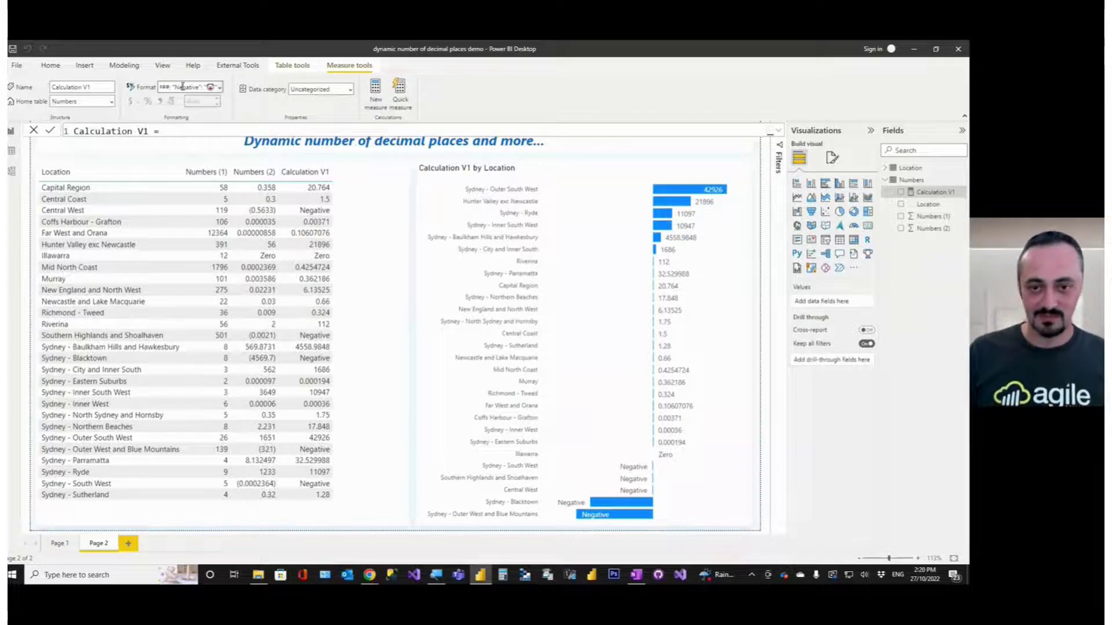
key(Return)
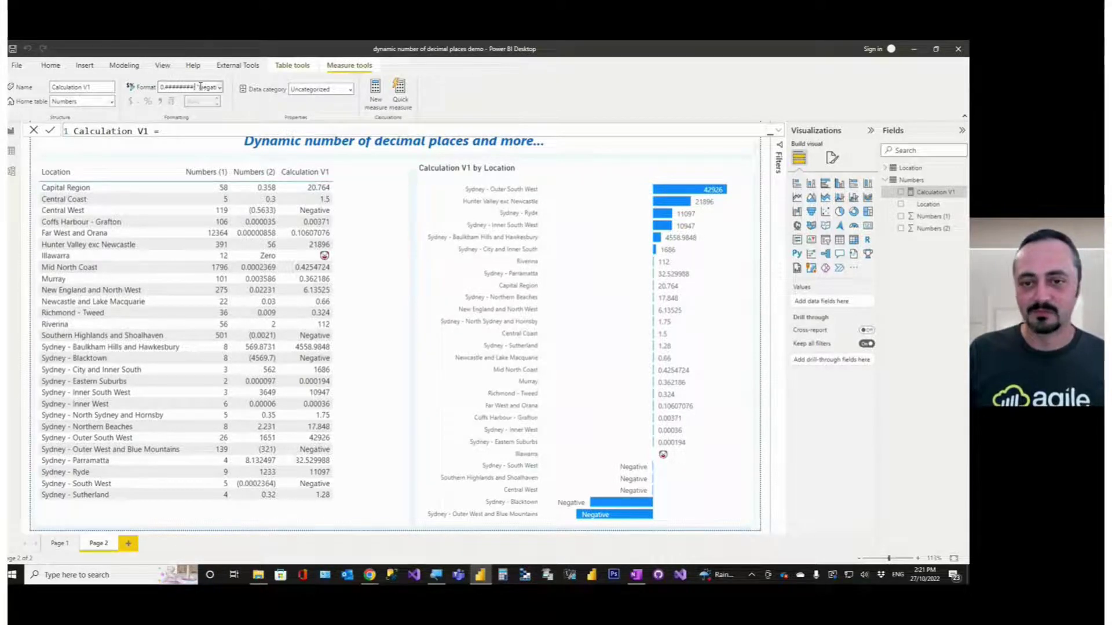
Replace Negative with a red angry-face emoji followed by the 0.####### number format.
drag(196, 86, 220, 92)
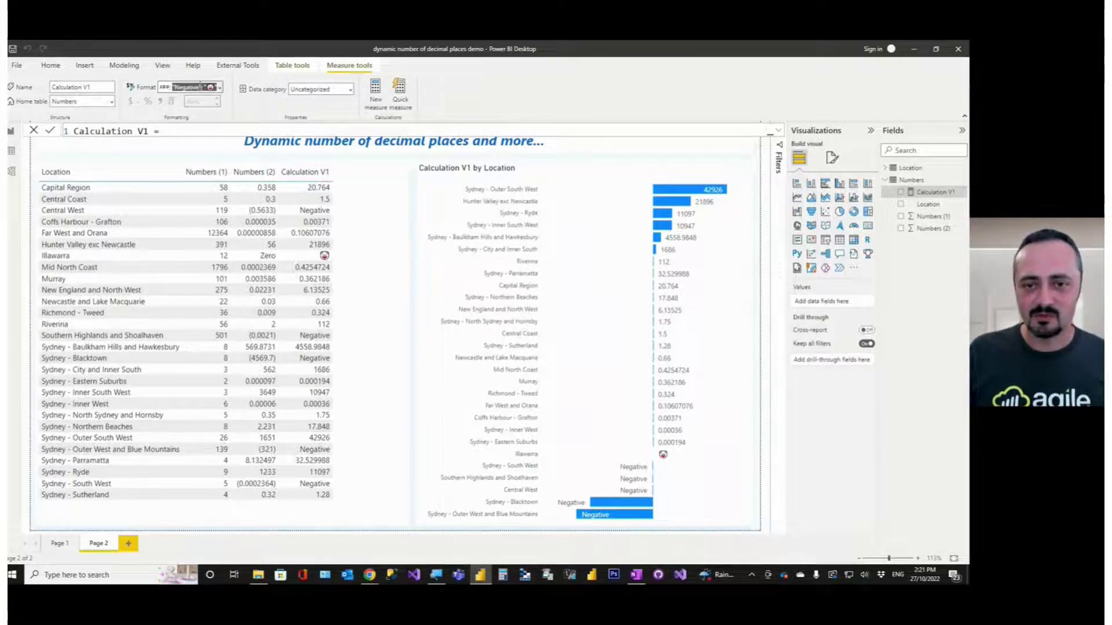
click(199, 87)
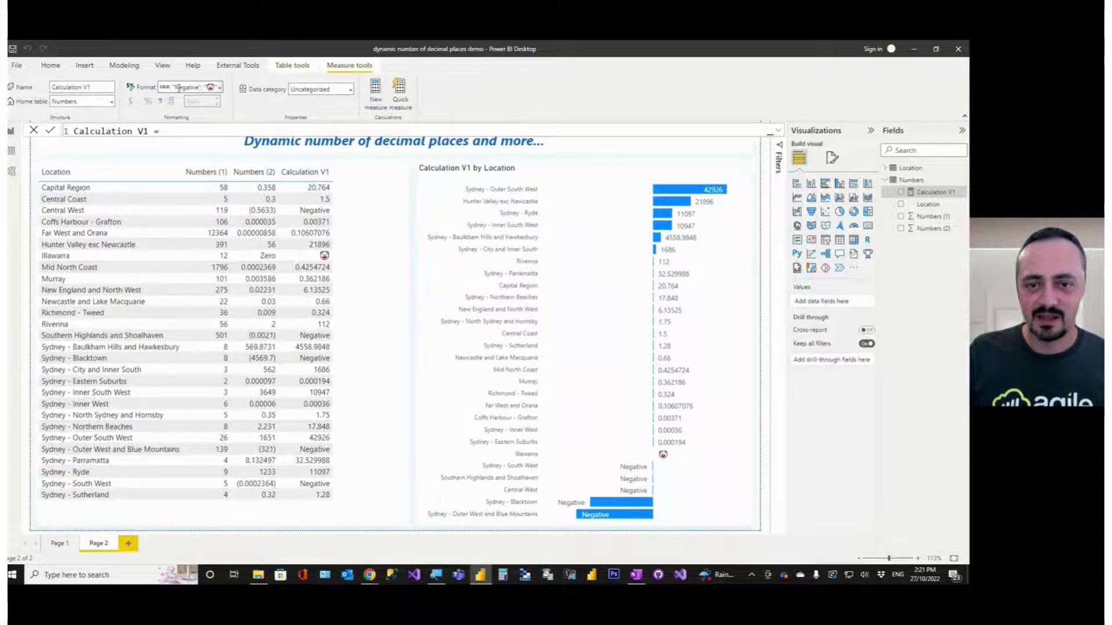
drag(176, 87, 201, 87)
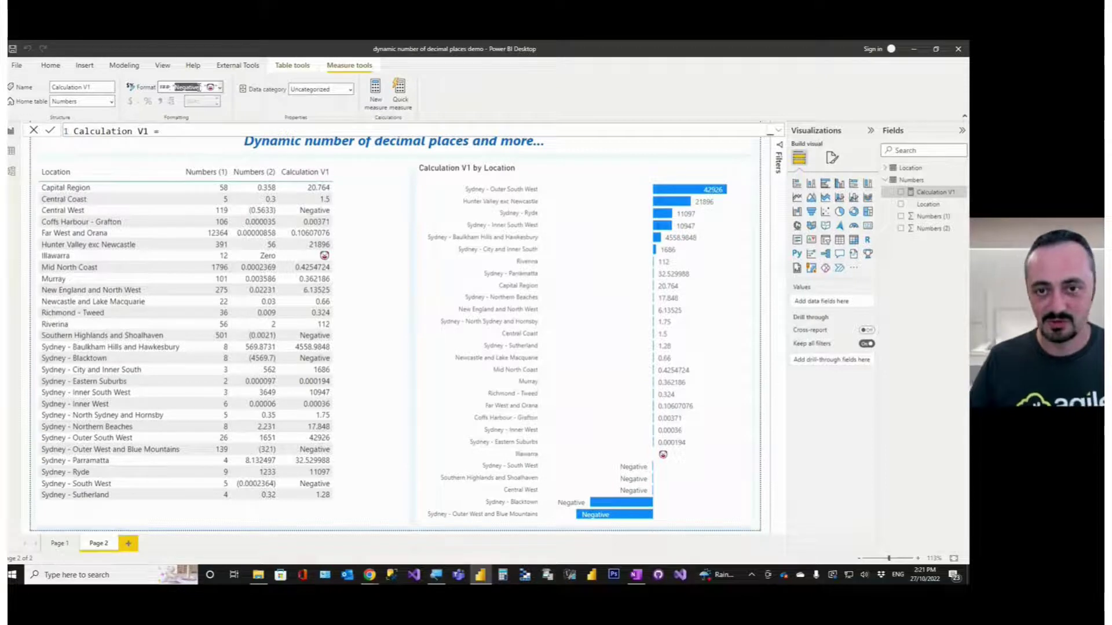
key(super+period)
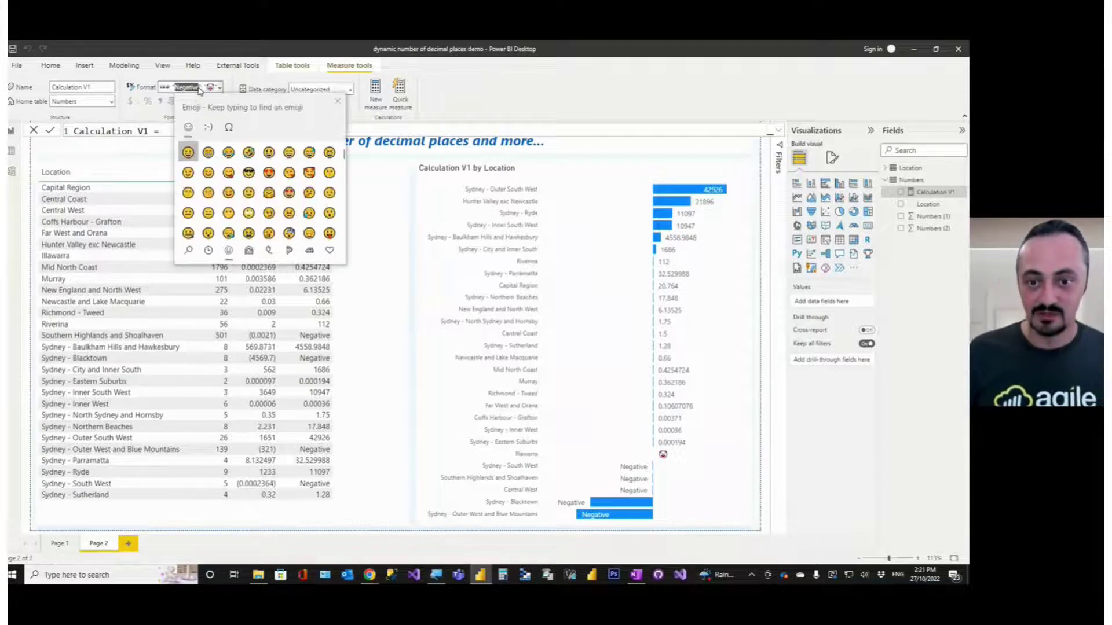
scroll(255, 185, down, 5)
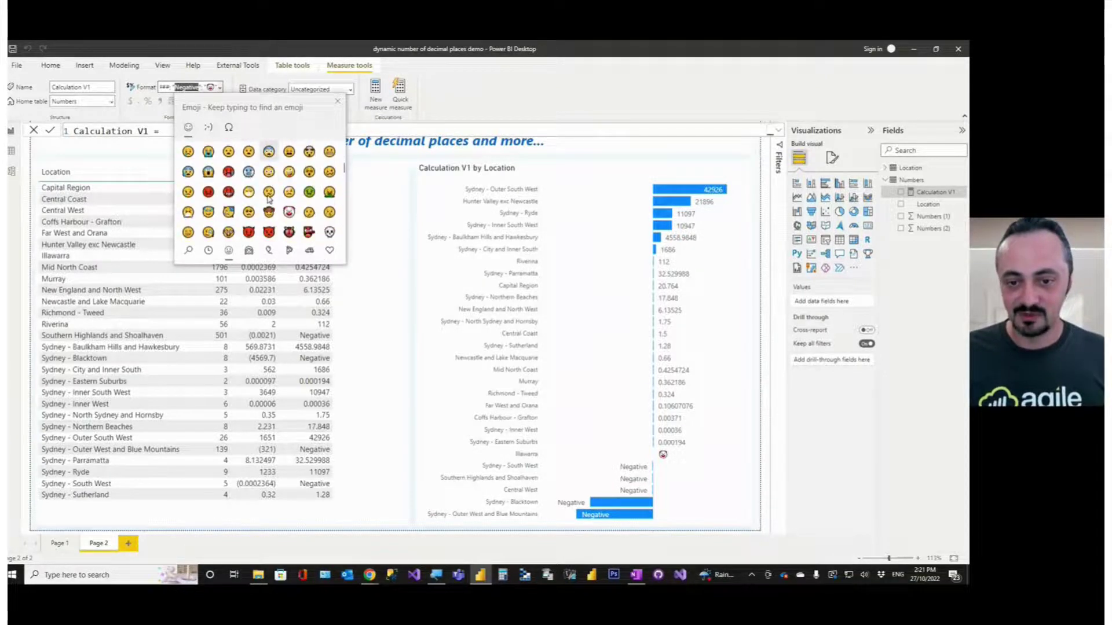
click(208, 185)
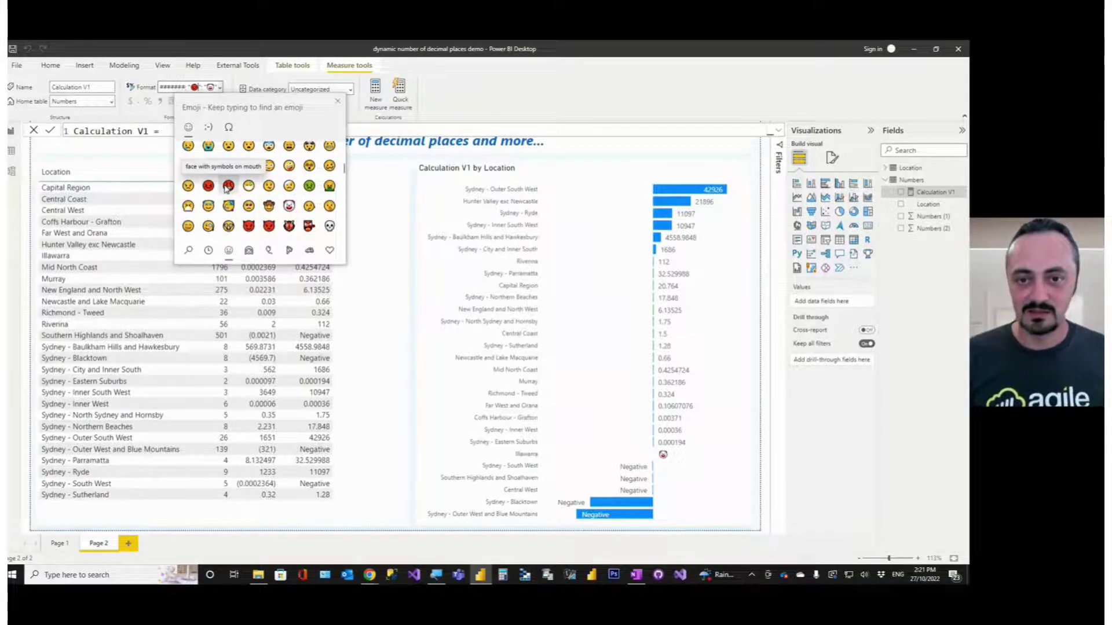
click(203, 88)
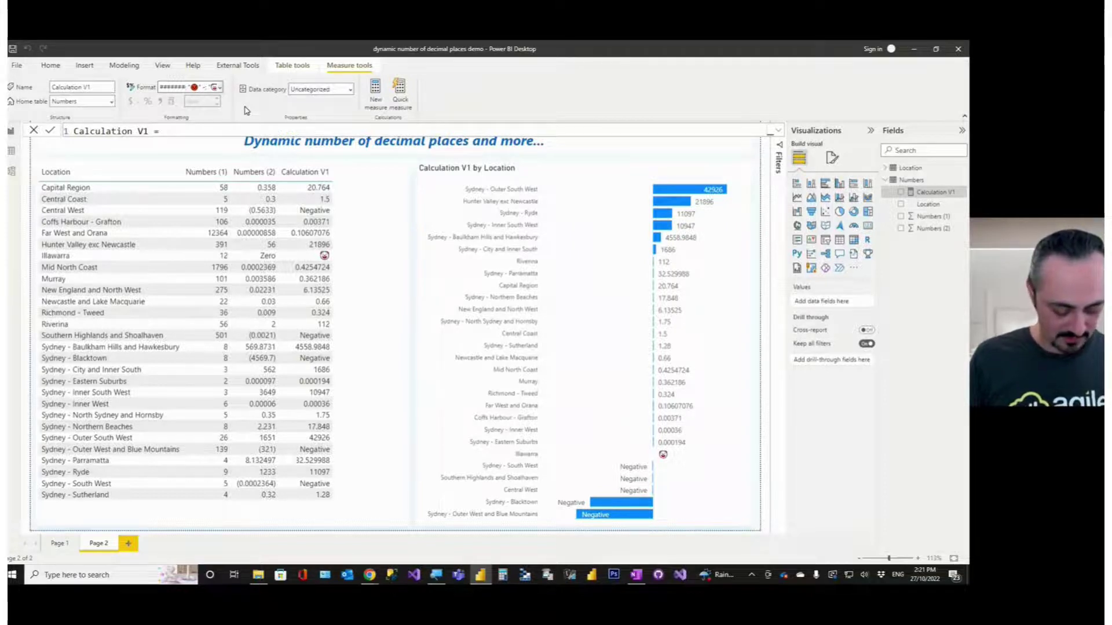
text(";0)
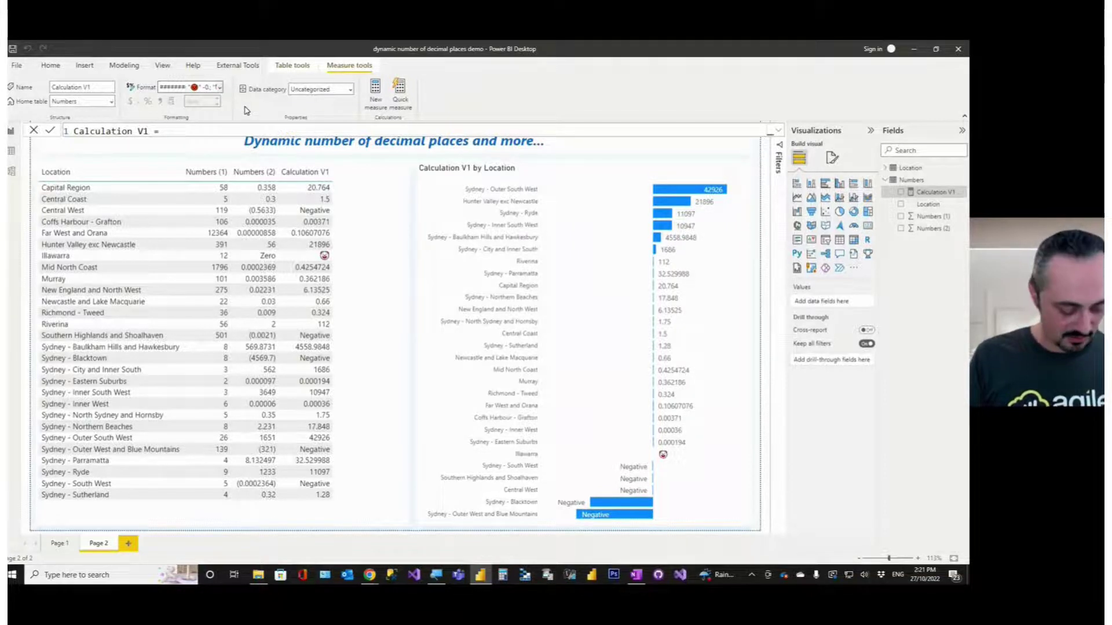
text(.####)
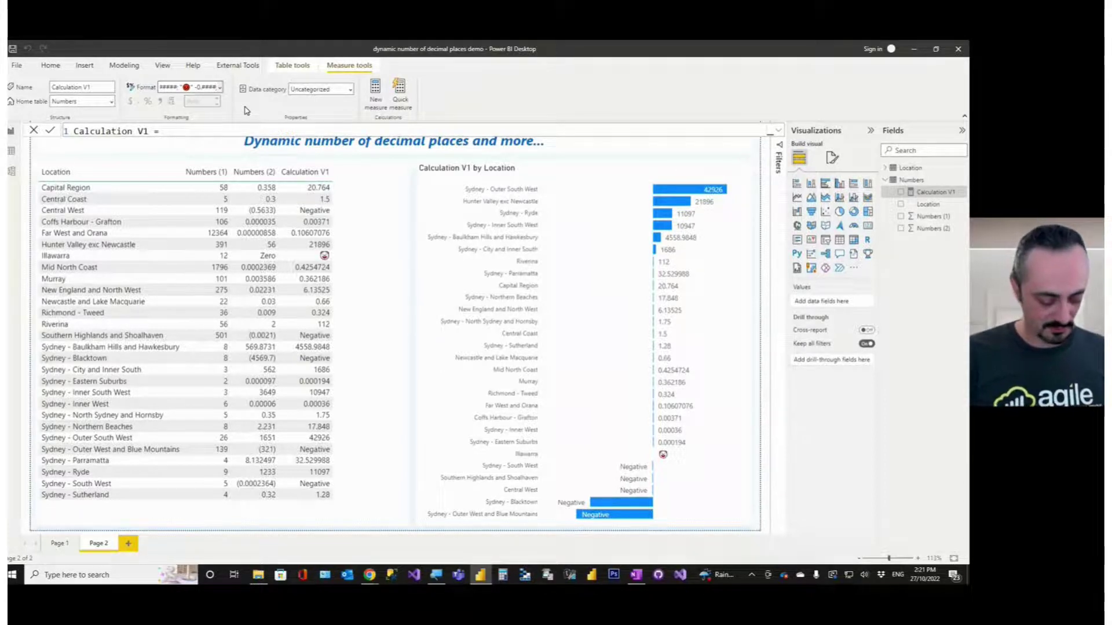
text(###)
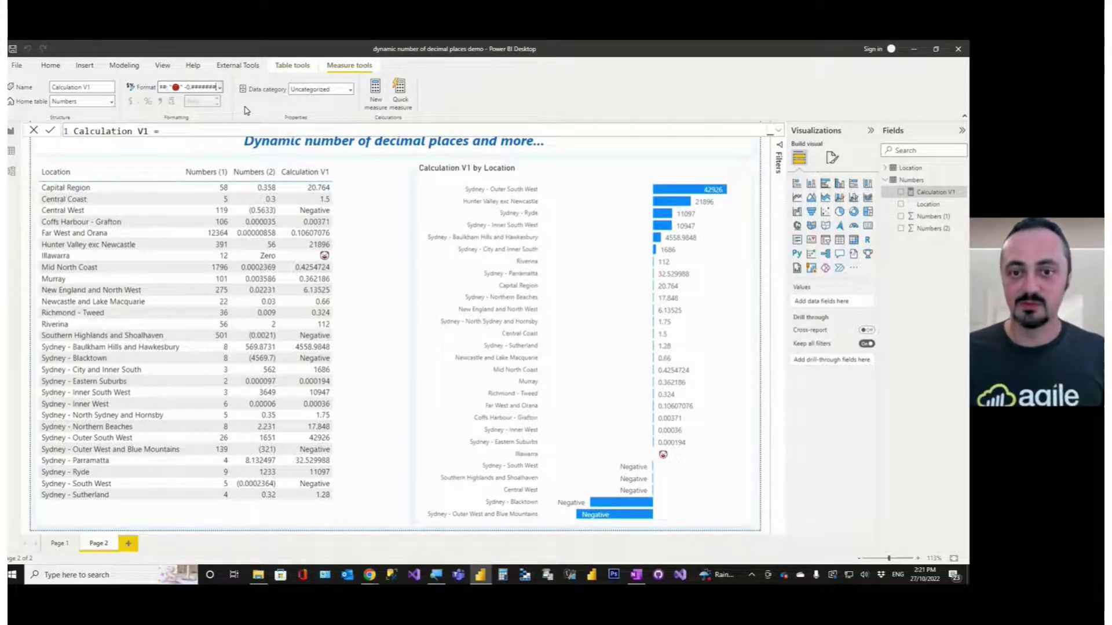
Insert a beaming-face emoji before the positive section of Calculation V1's format.
click(162, 87)
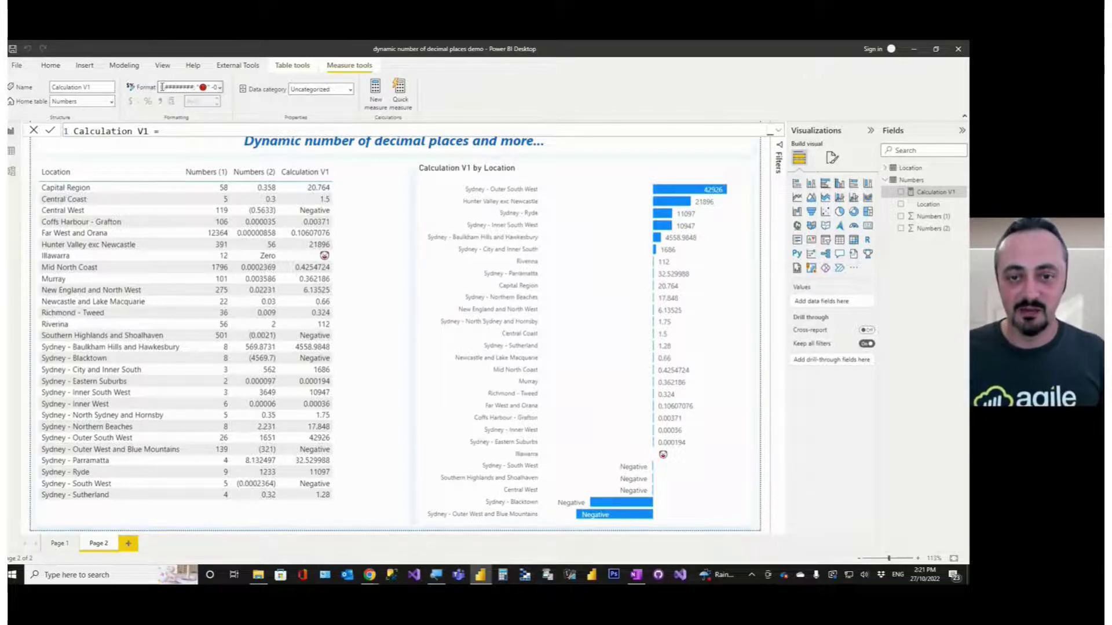
key(Home)
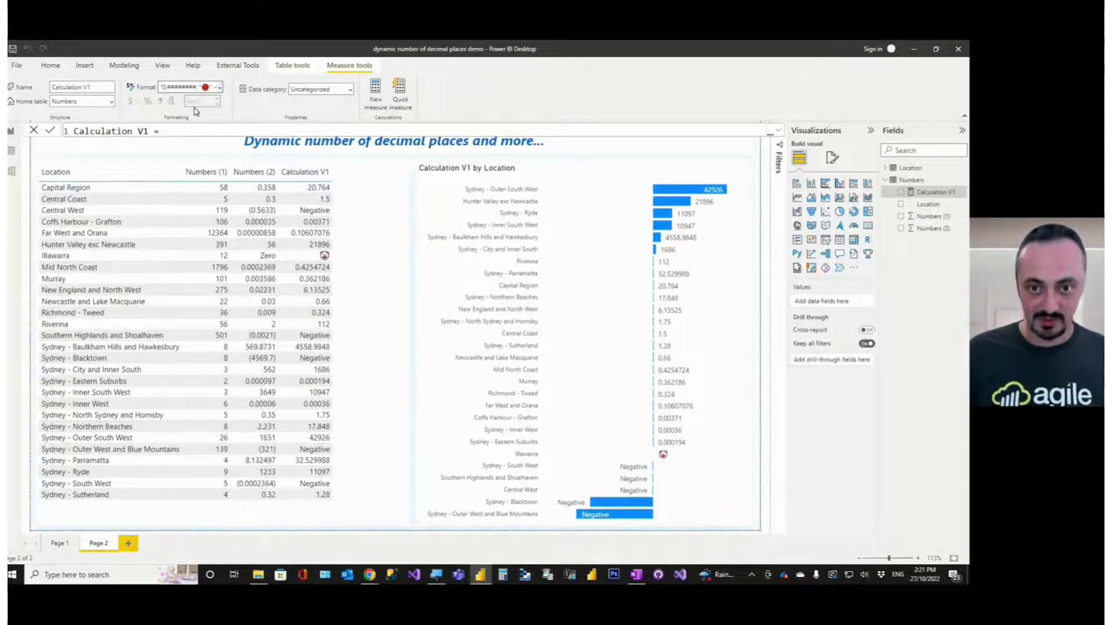
key(super+period)
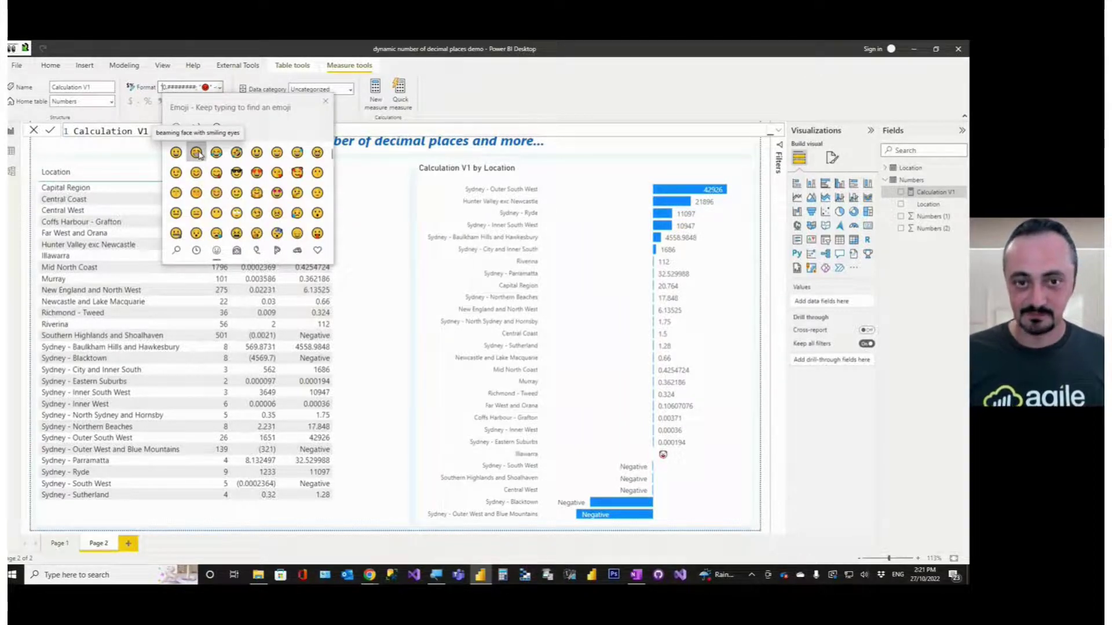
click(197, 153)
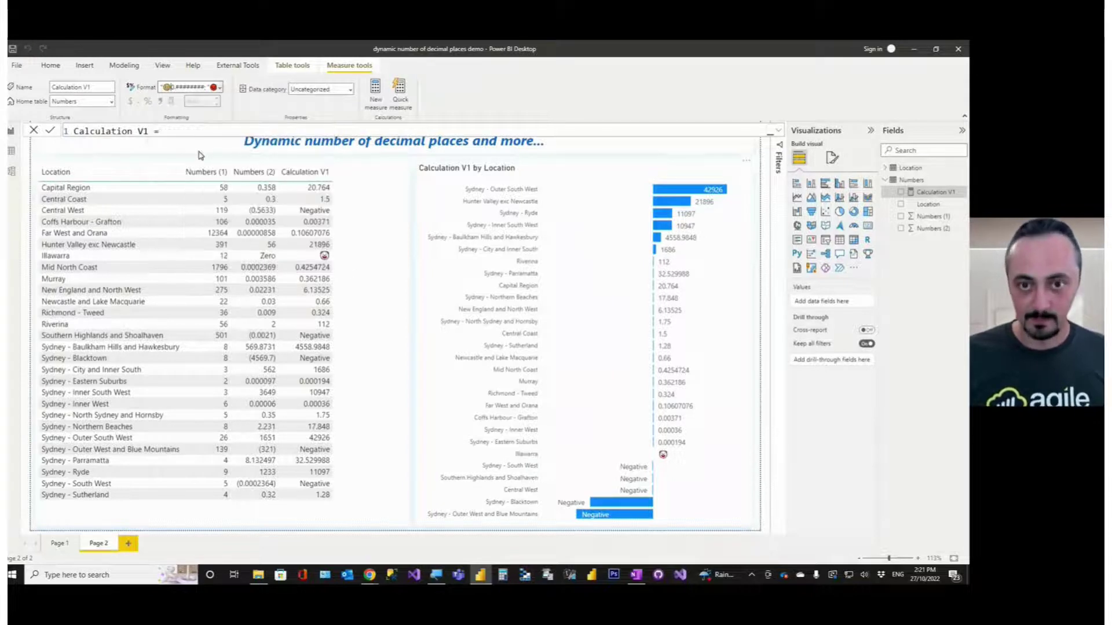
text(")
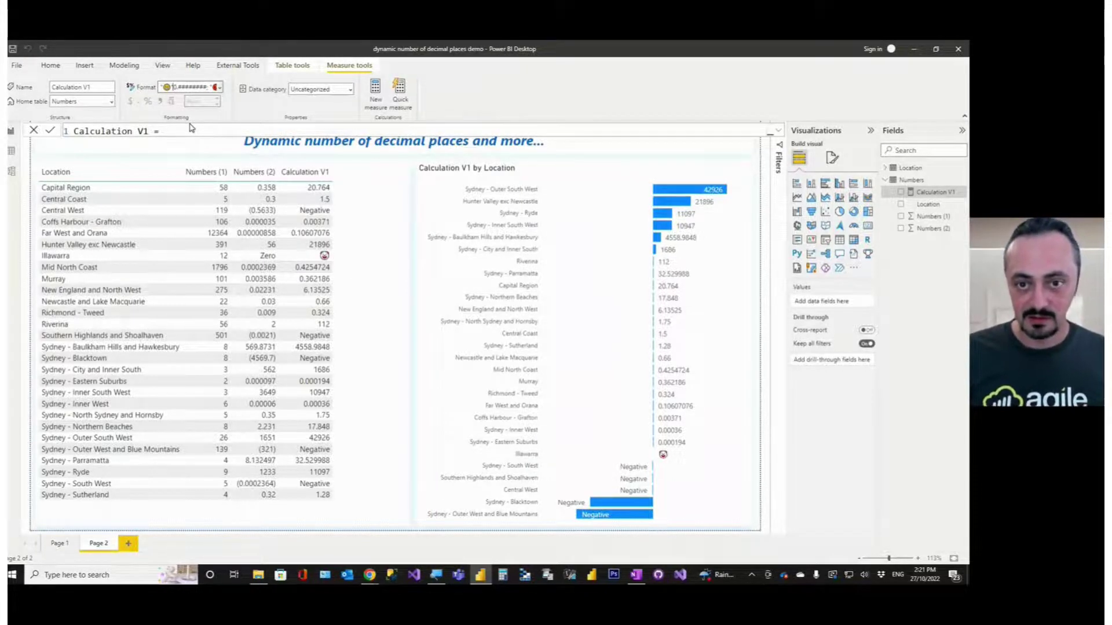
key(ctrl+a)
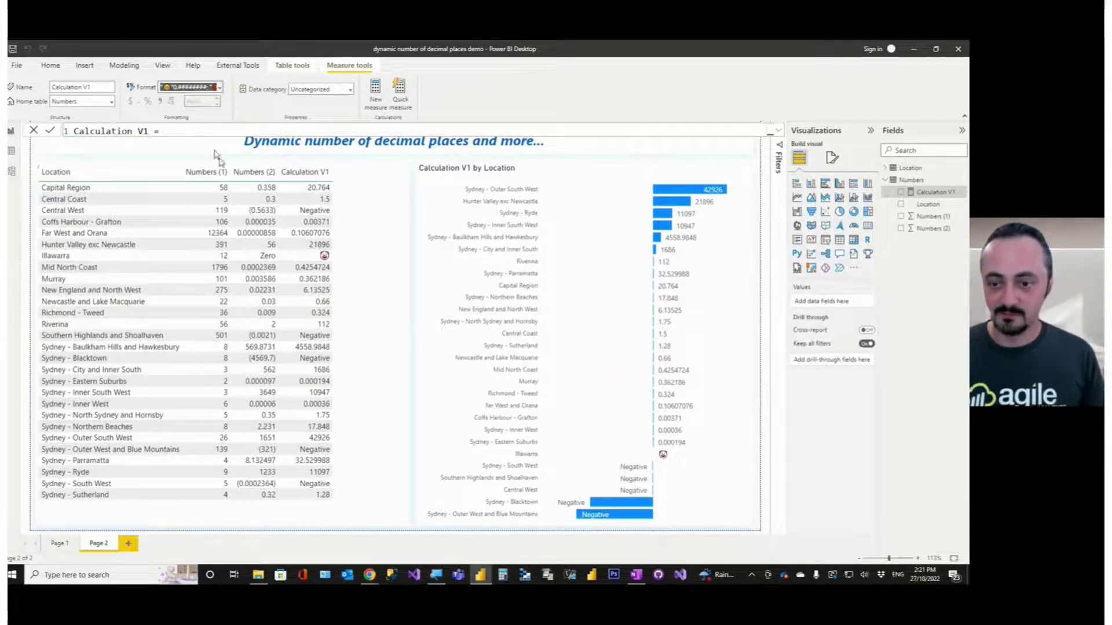
key(Return)
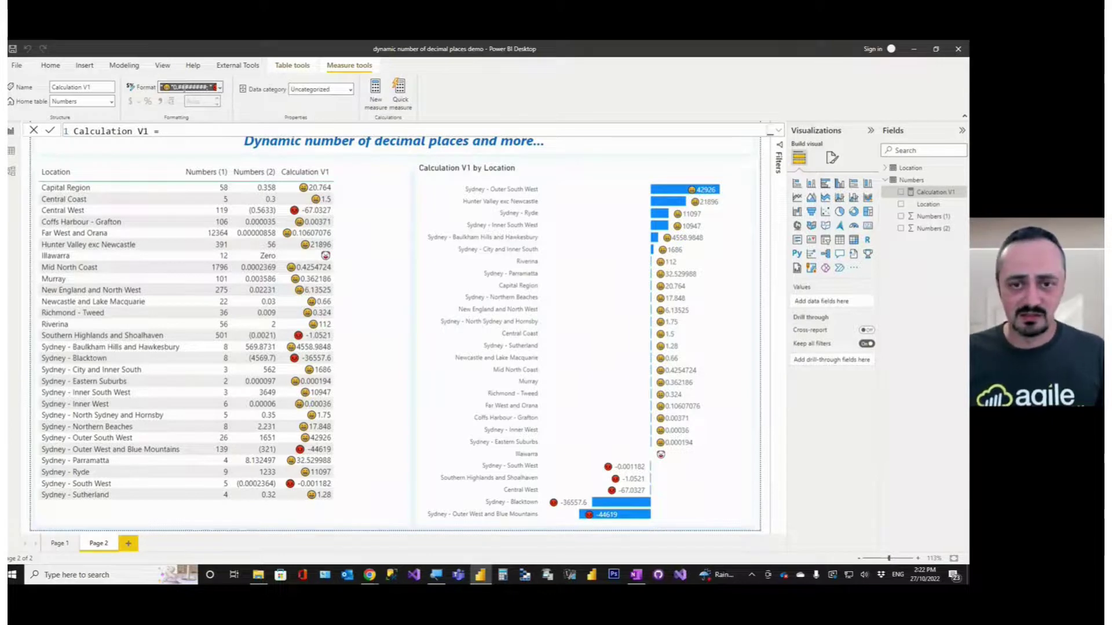
Insert #, thousands separators into Calculation V1's number sections, giving values like 42,926.
click(180, 87)
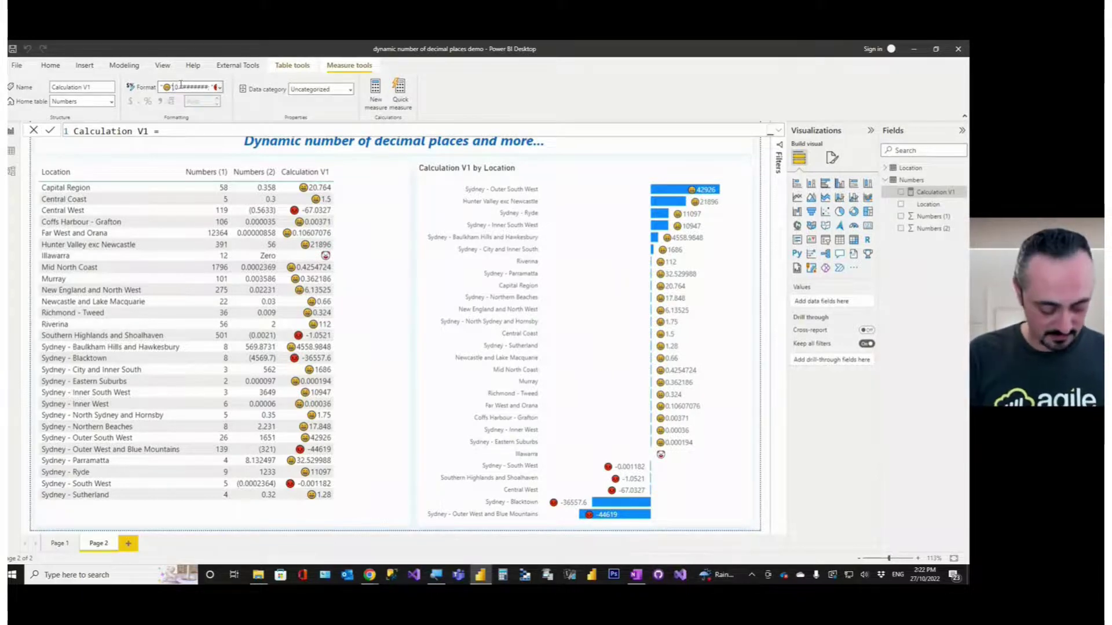
click(181, 85)
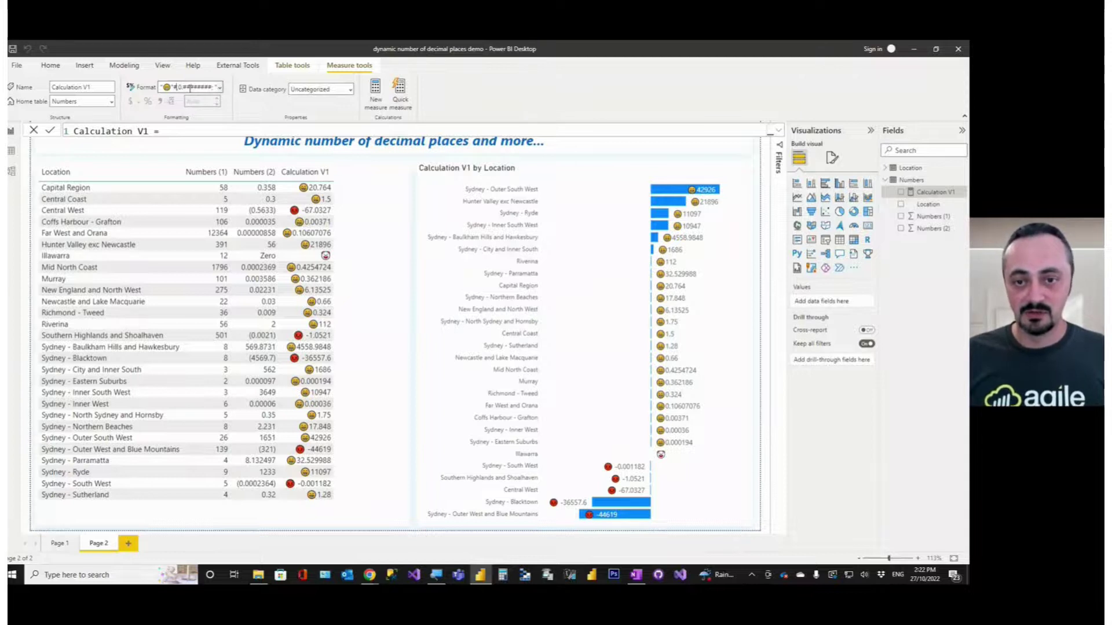
key(Right)
key(Right)
key(Right)
key(Right)
key(Right)
key(Right)
key(Right)
key(Right)
key(Right)
key(Right)
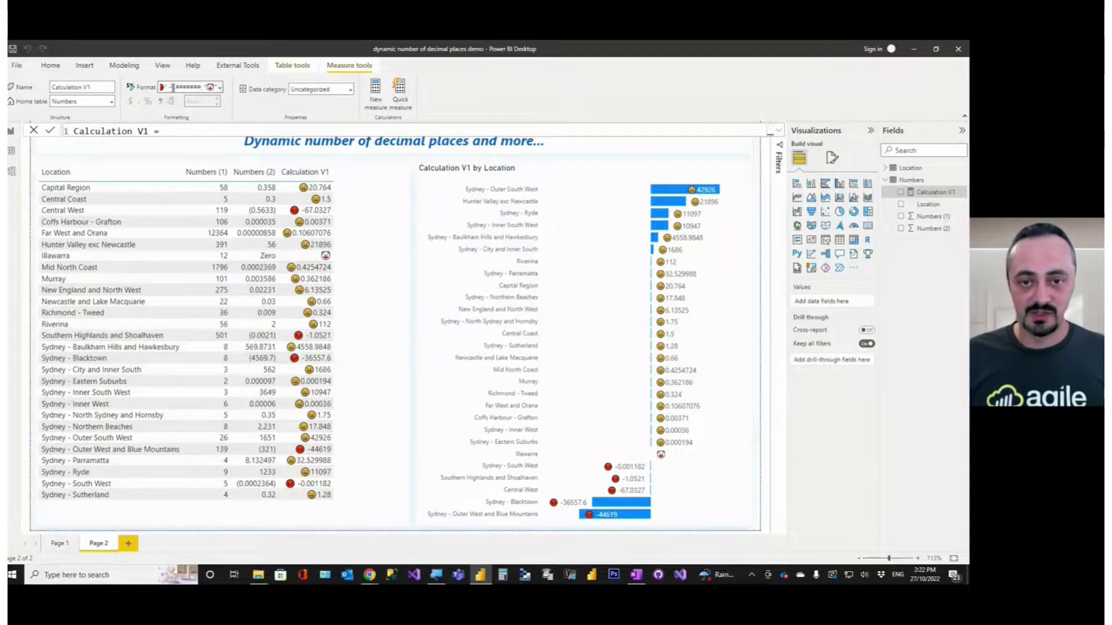
text(#)
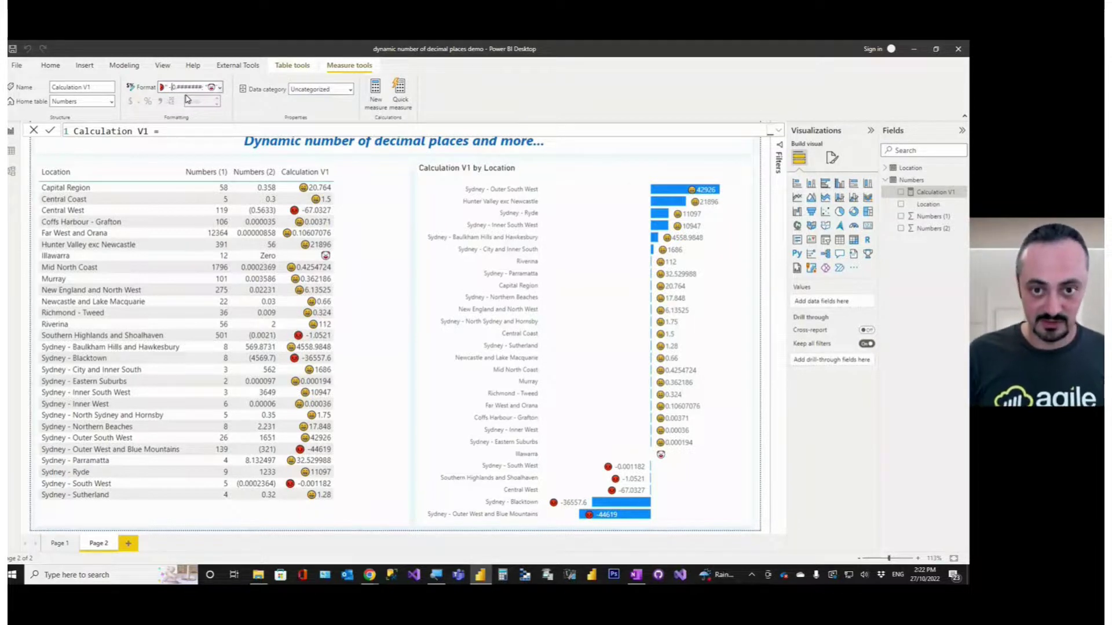
text(,)
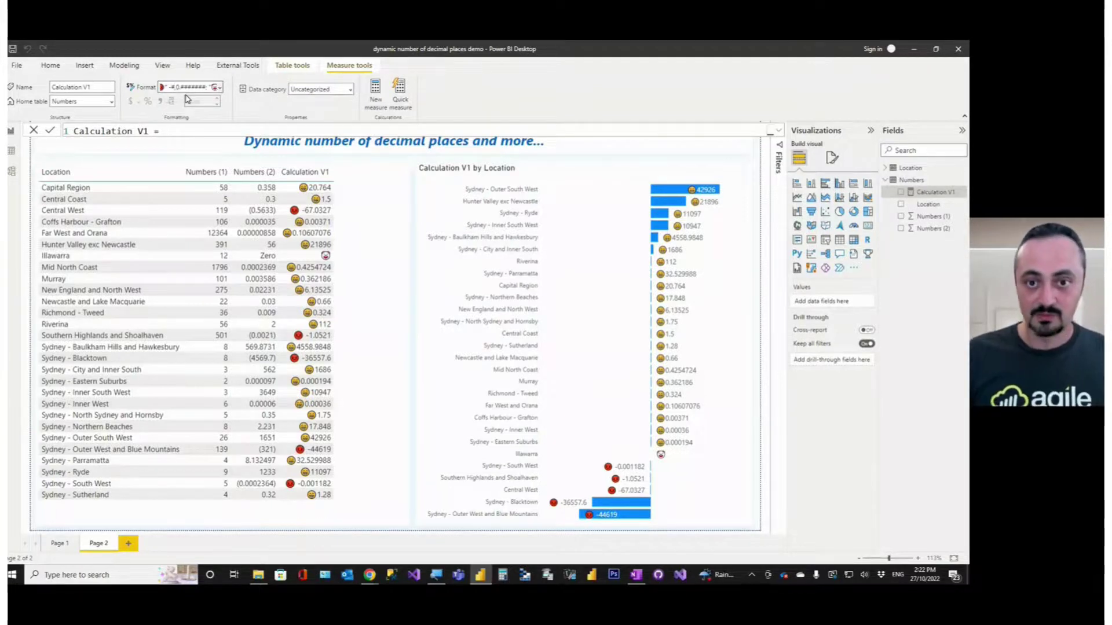
key(Return)
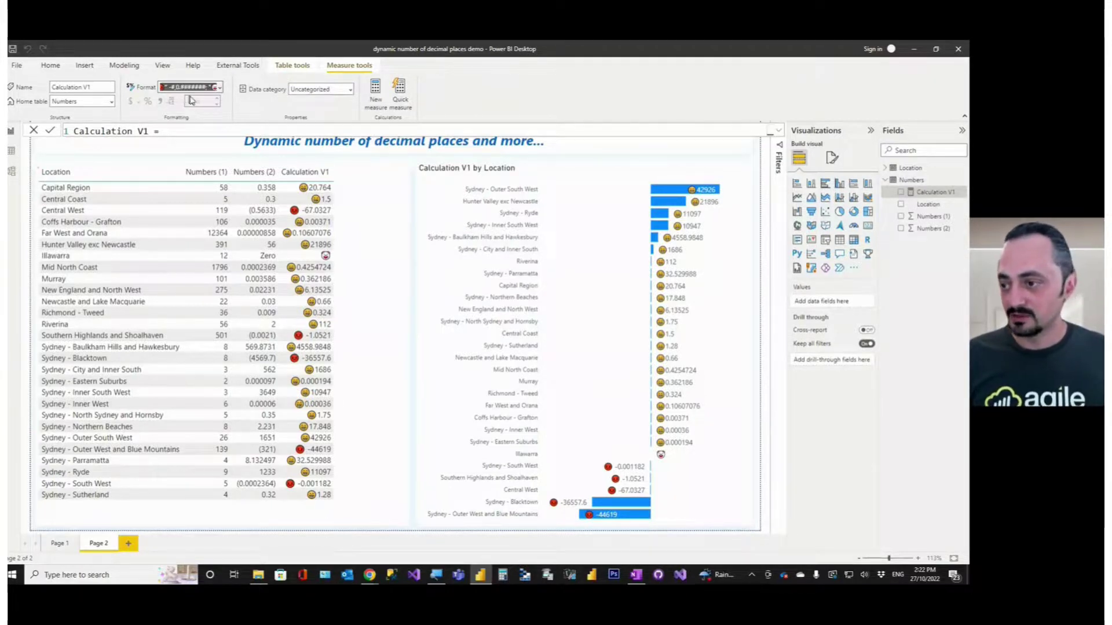
mouse_move(703, 199)
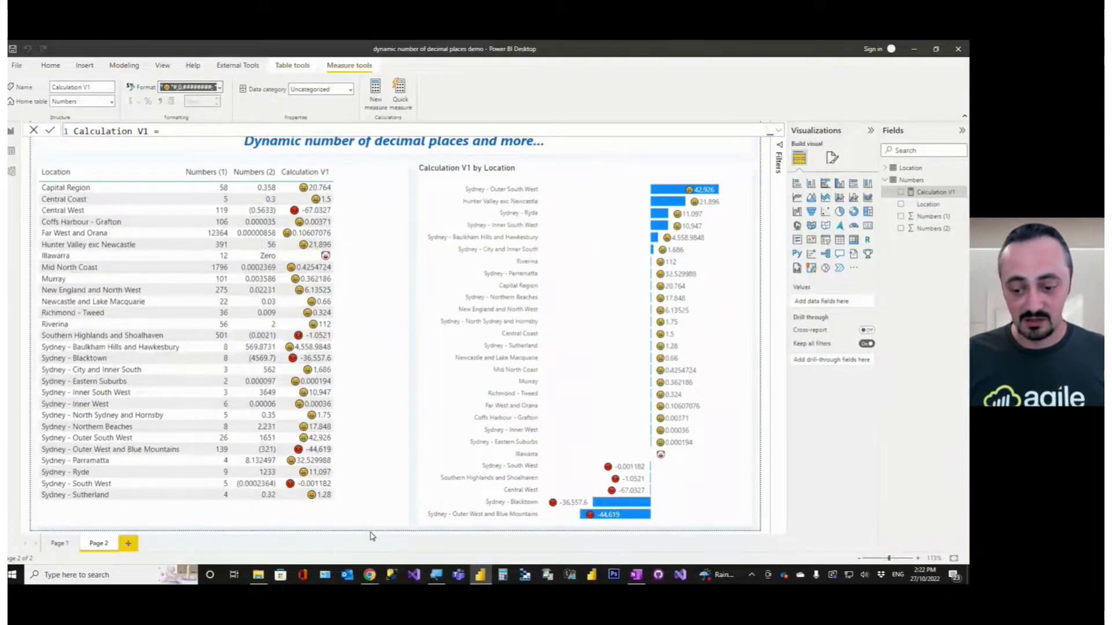
click(370, 535)
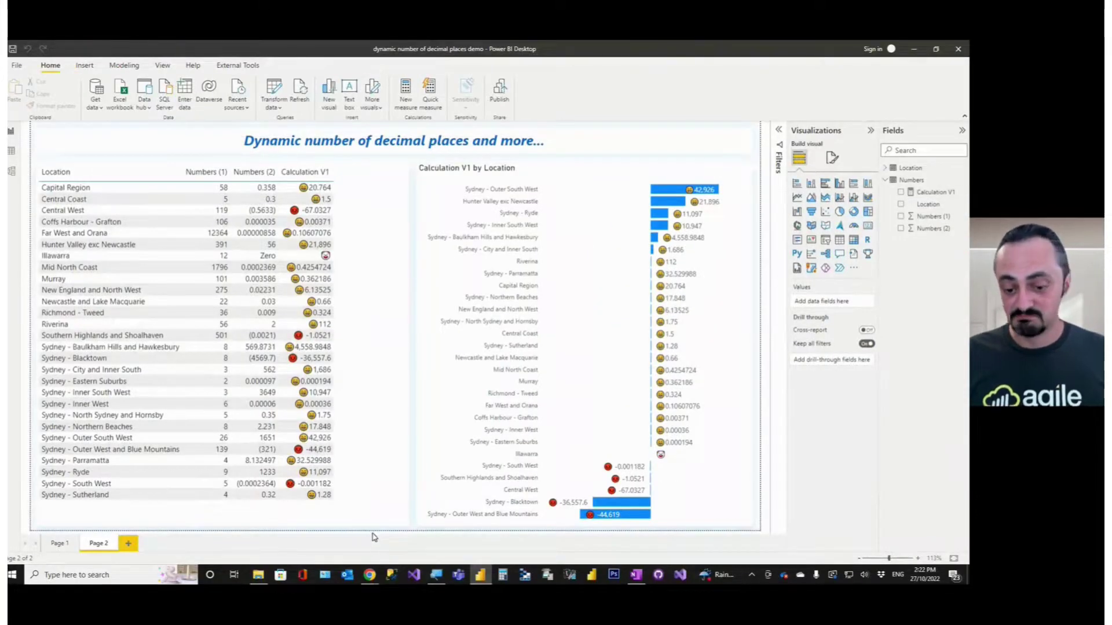